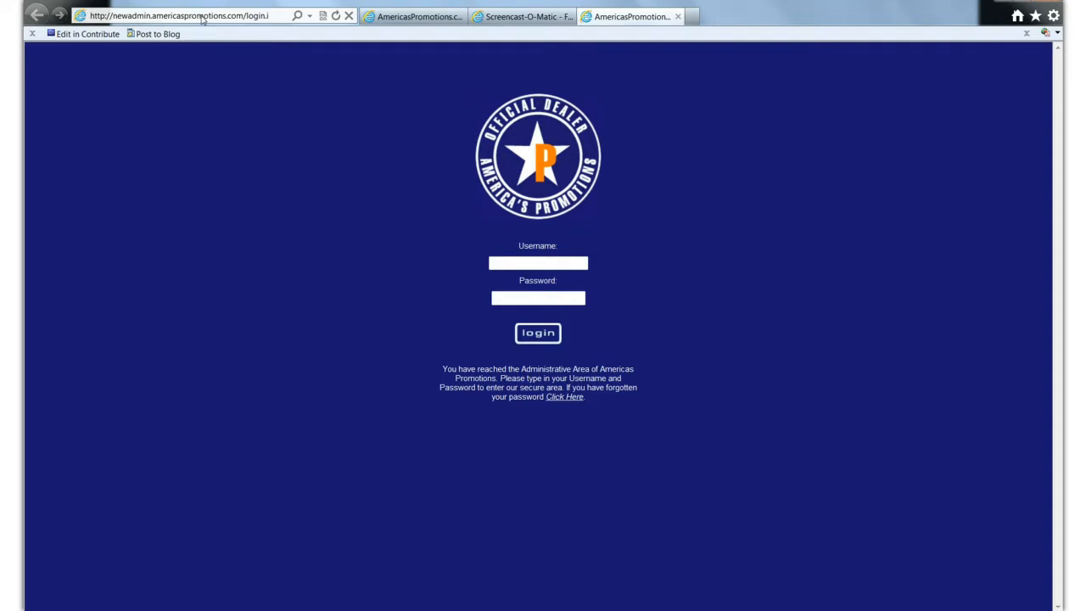
# - Create a desktop shortcut to the Americas Promotions admin login page
pyautogui.click(129, 287)
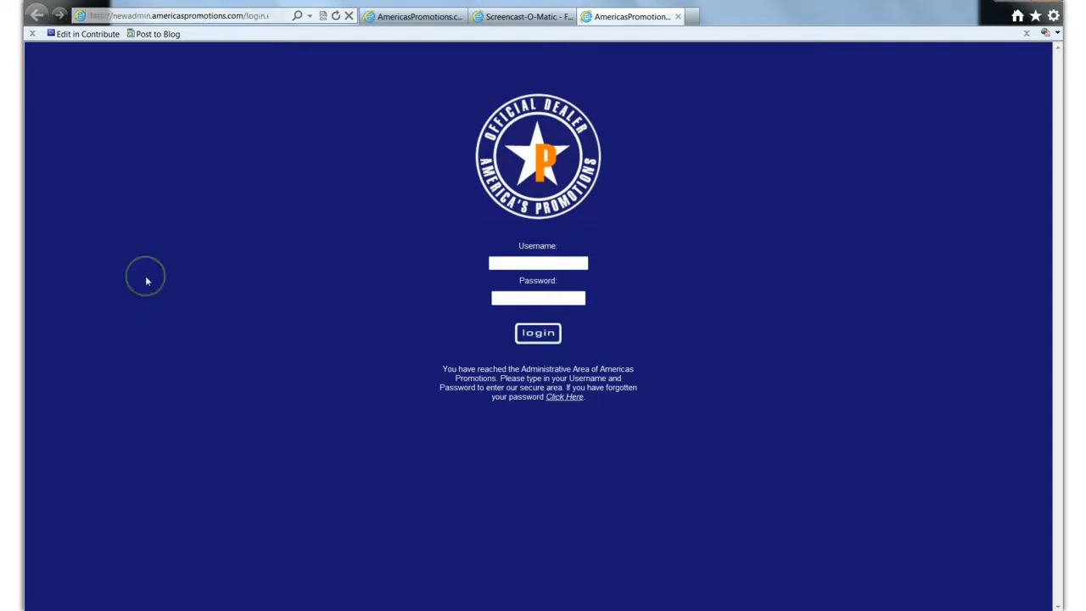
pyautogui.click(154, 273)
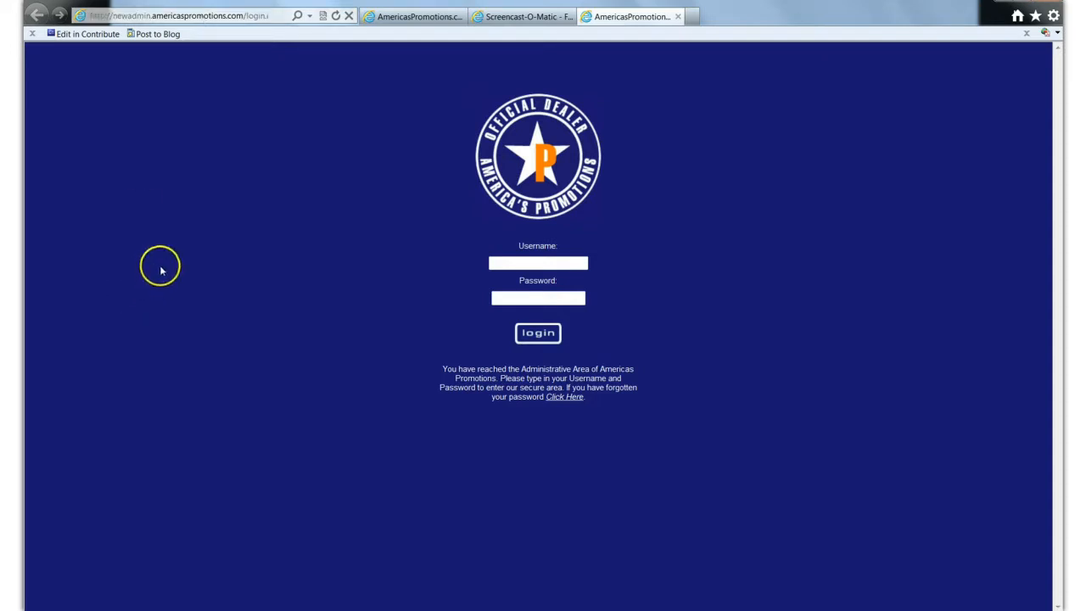
pyautogui.rightClick(161, 270)
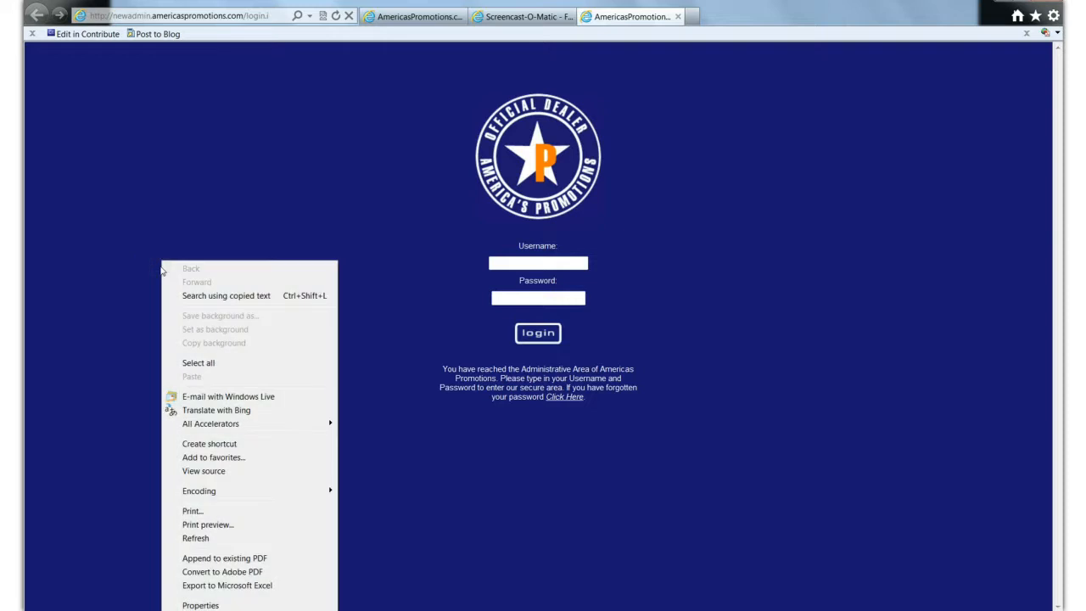
pyautogui.click(208, 446)
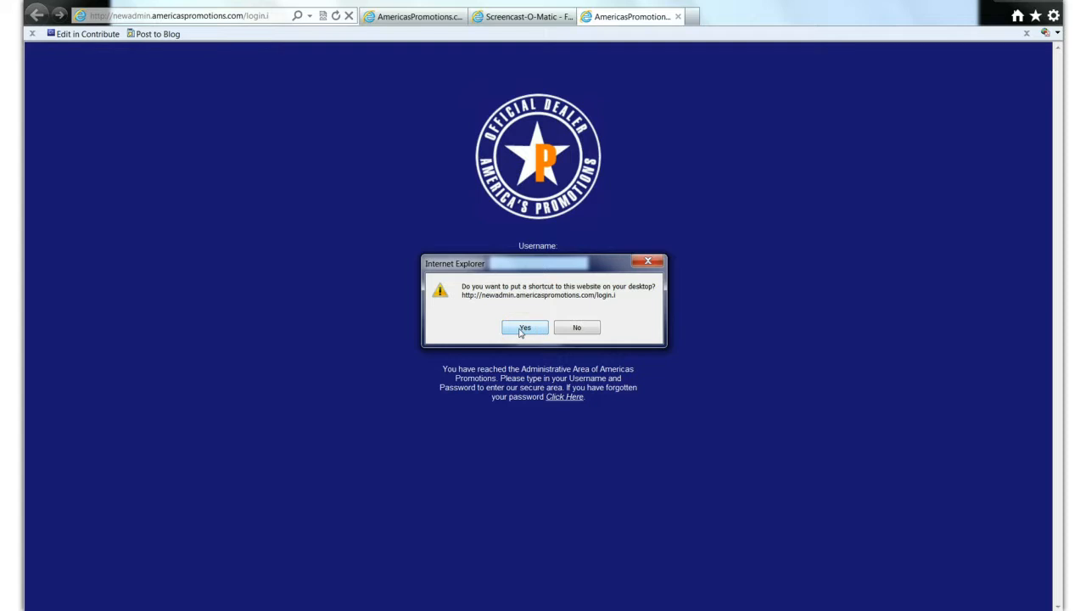
pyautogui.click(524, 328)
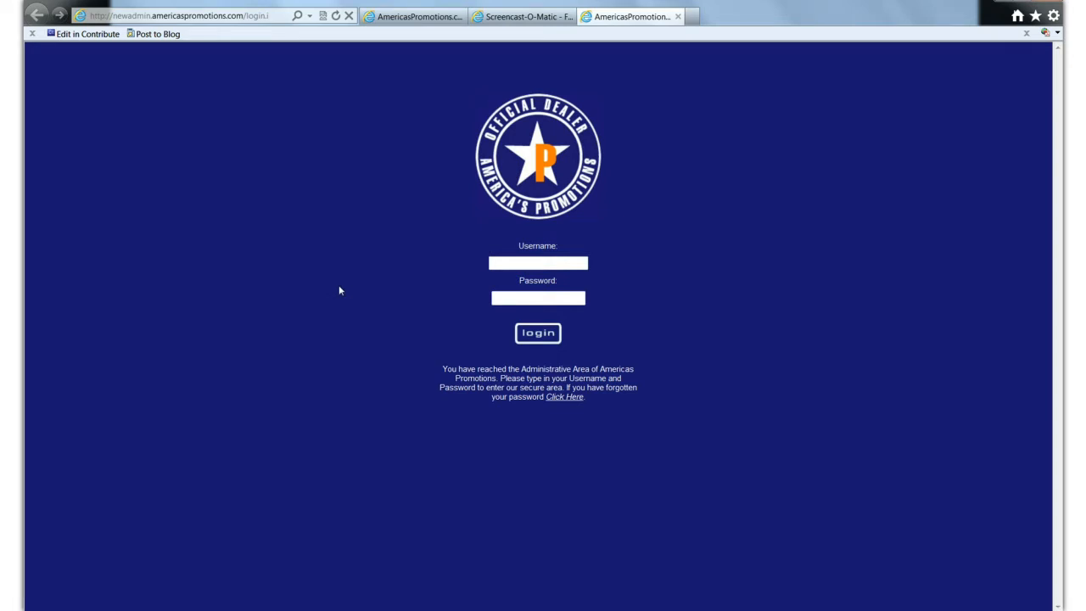
# - View the forgotten-password page with its email reminder form and return to the login page
pyautogui.click(565, 397)
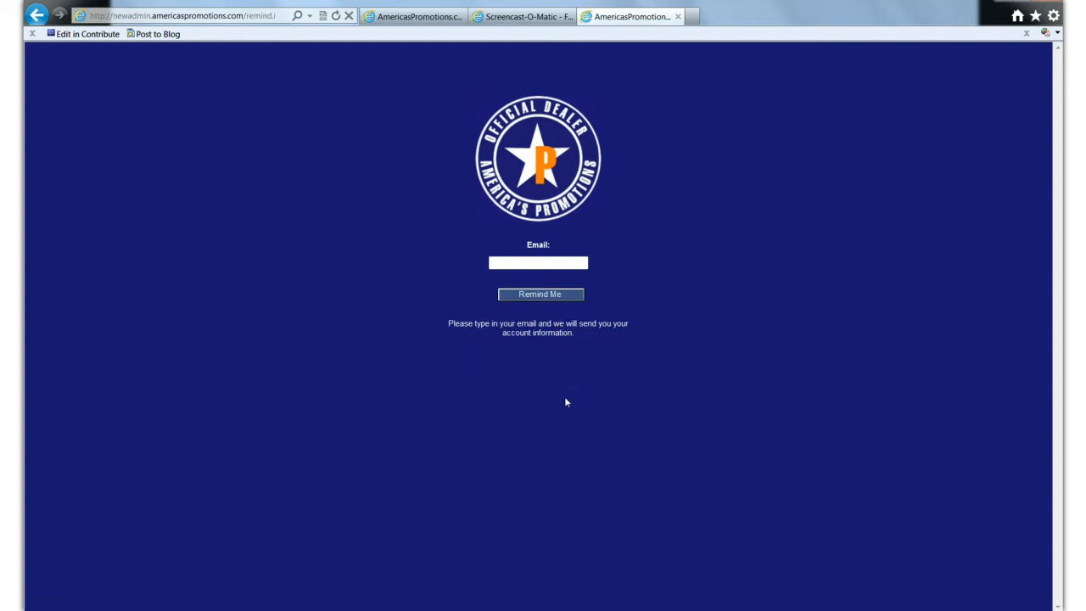
pyautogui.click(512, 264)
pyautogui.click(523, 295)
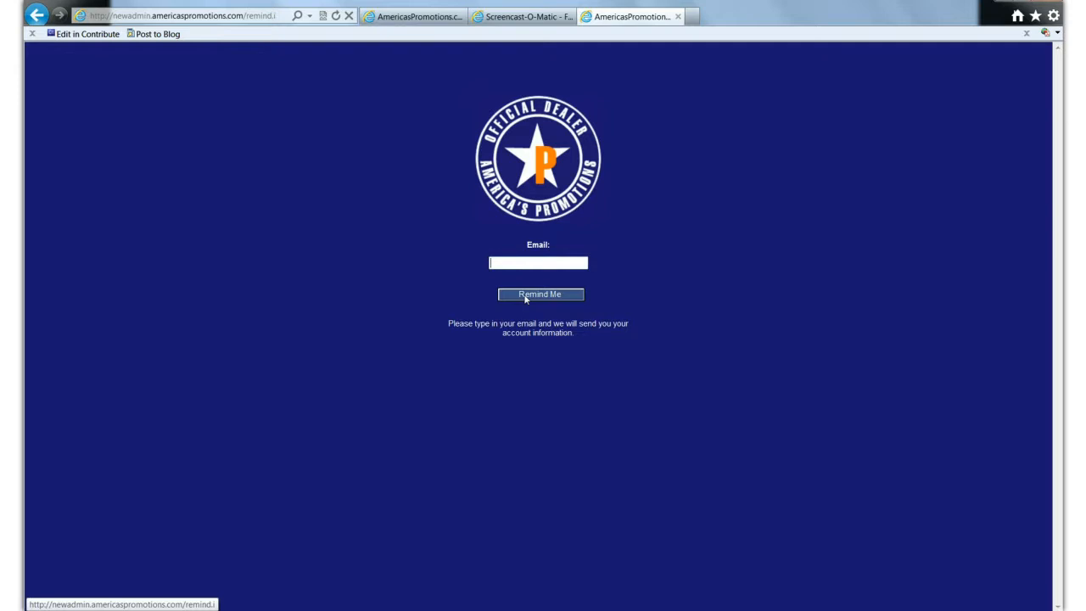
pyautogui.click(32, 17)
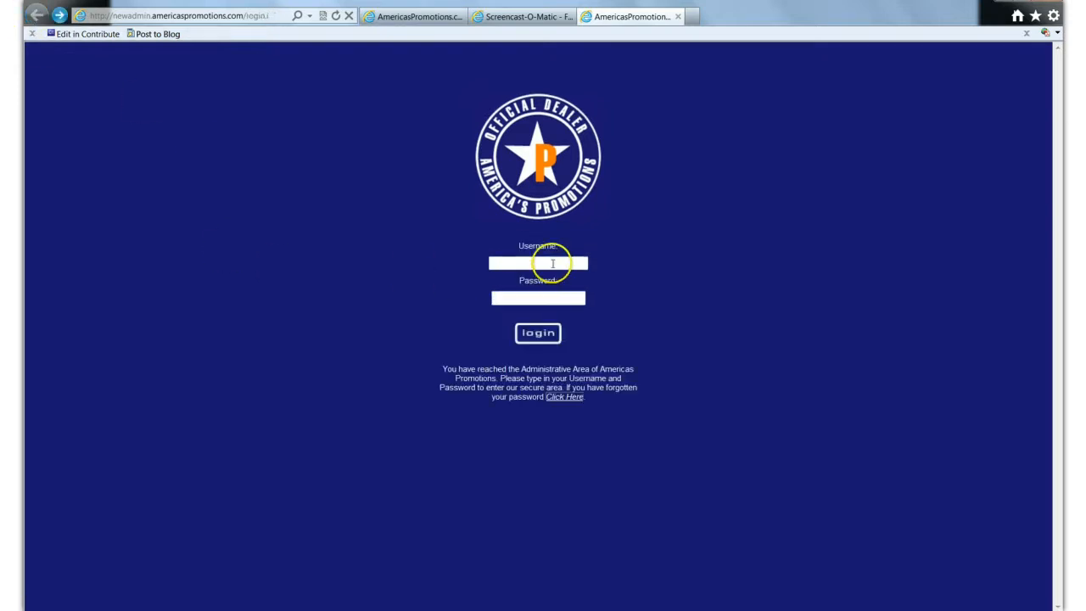
# - Log in to the administrative area with the username trainingtest and the account password
pyautogui.click(552, 263)
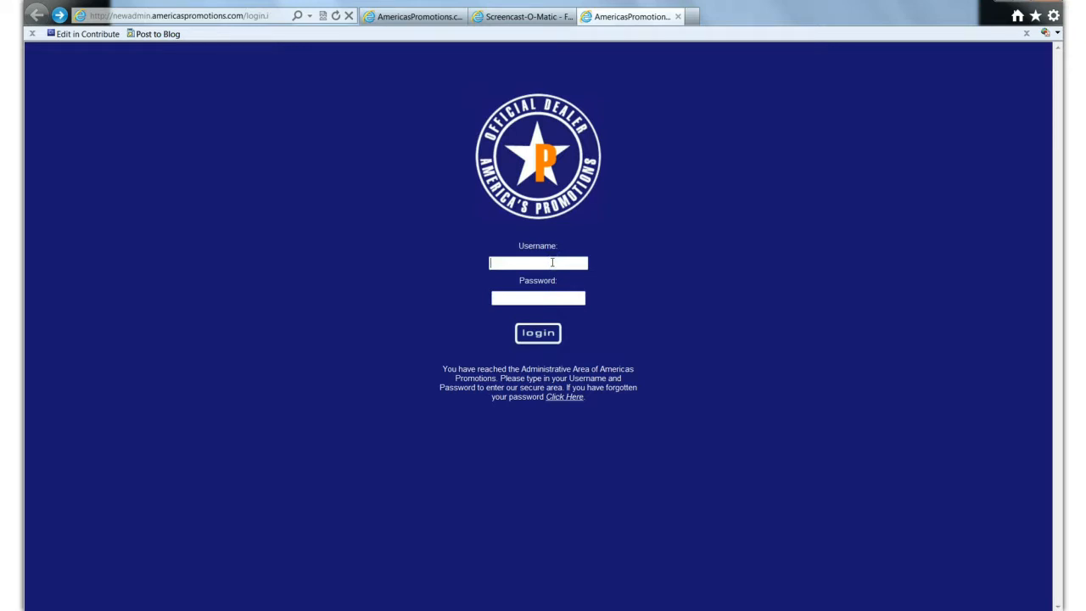
pyautogui.write('trau')
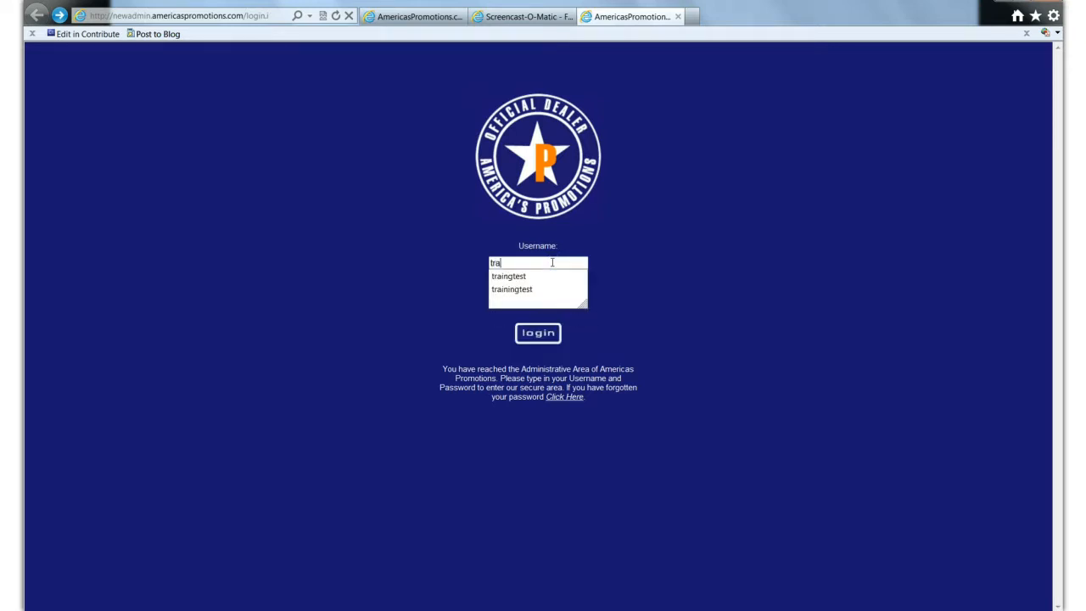
pyautogui.press('BackSpace')
pyautogui.press('BackSpace')
pyautogui.press('BackSpace')
pyautogui.press('BackSpace')
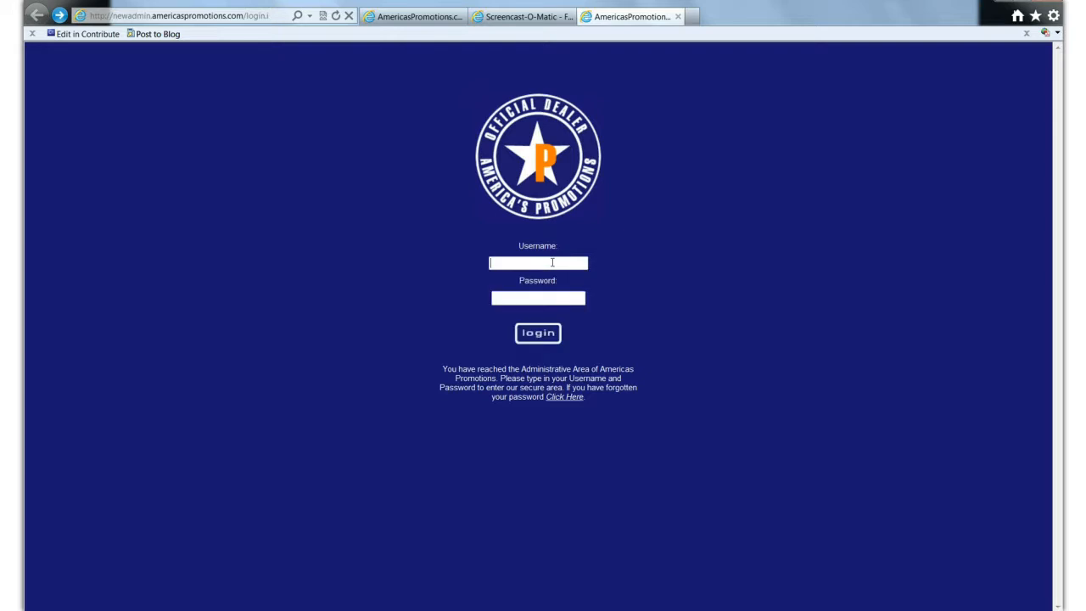
pyautogui.write('training')
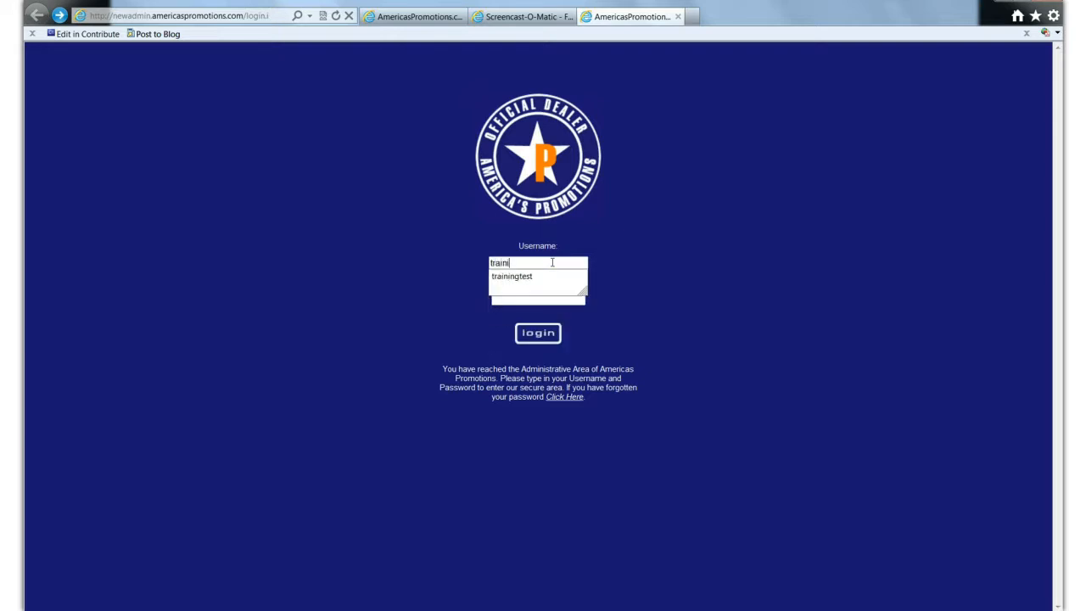
pyautogui.click(533, 275)
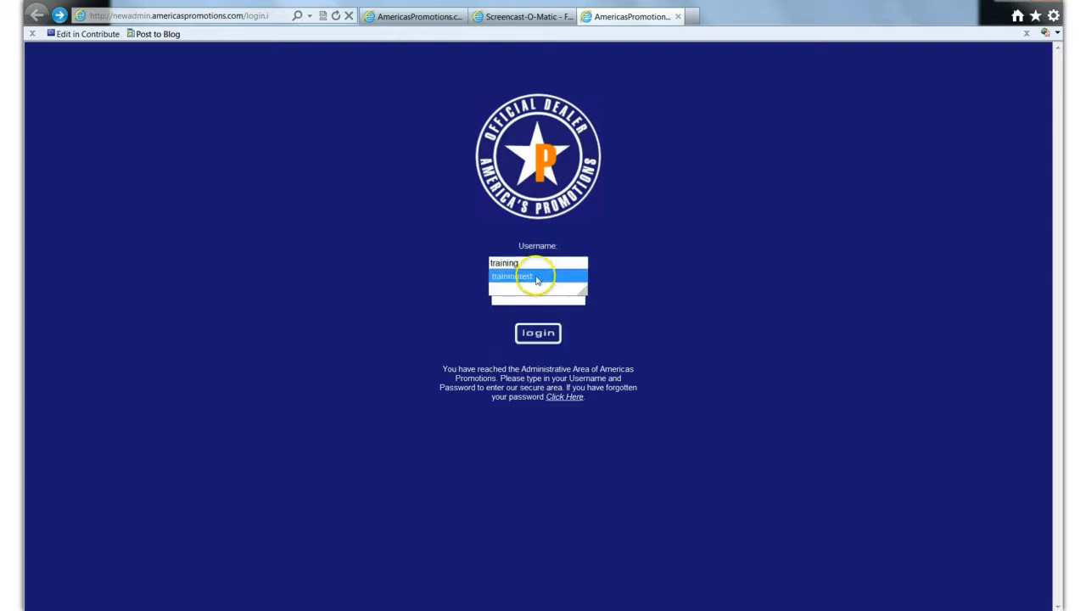
pyautogui.click(532, 299)
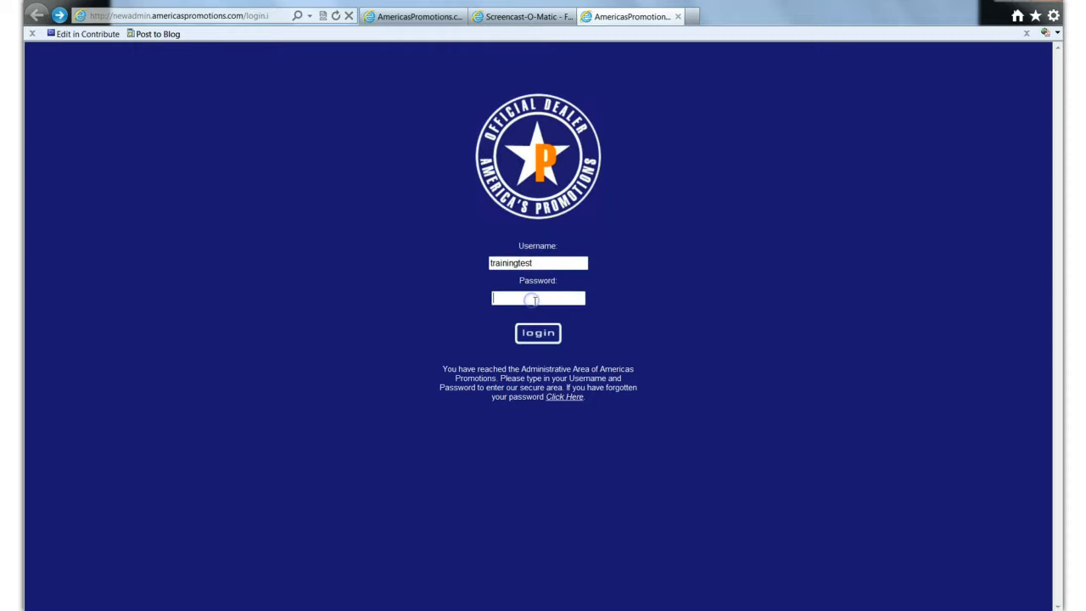
pyautogui.write('********')
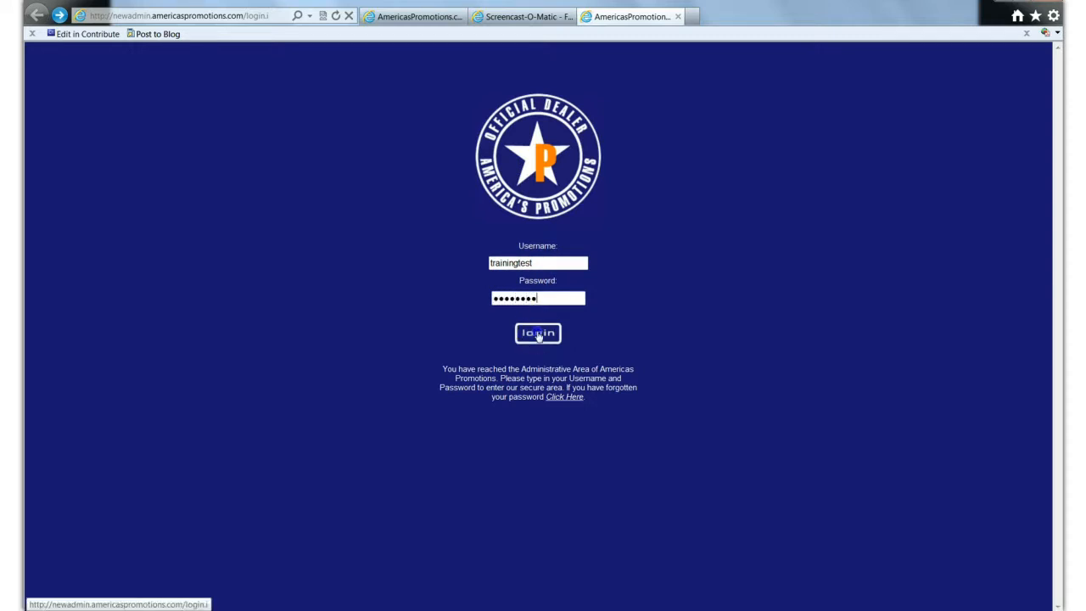
pyautogui.click(538, 335)
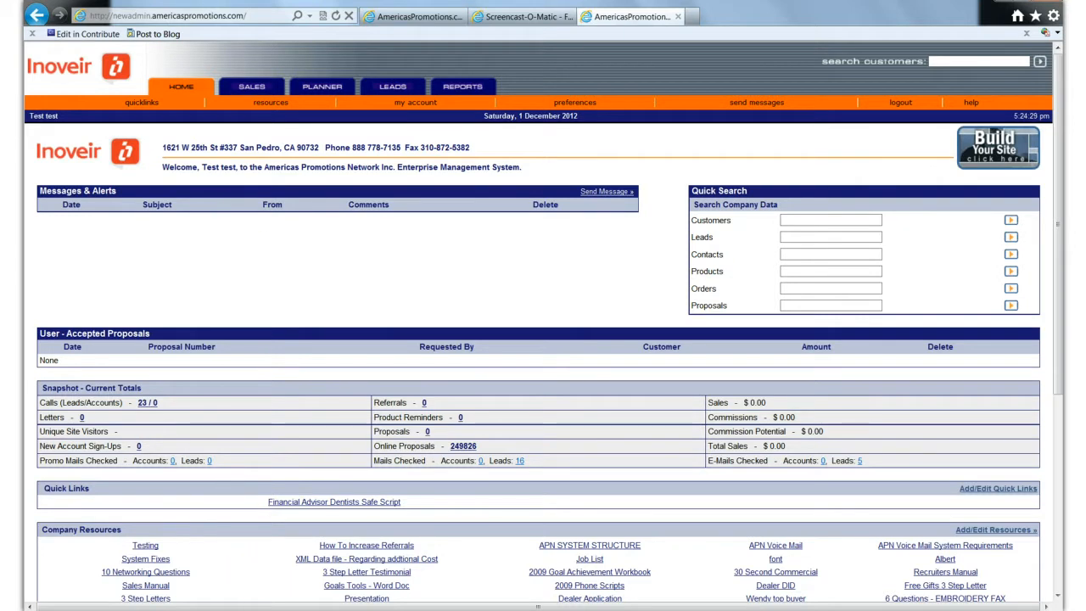
pyautogui.click(42, 609)
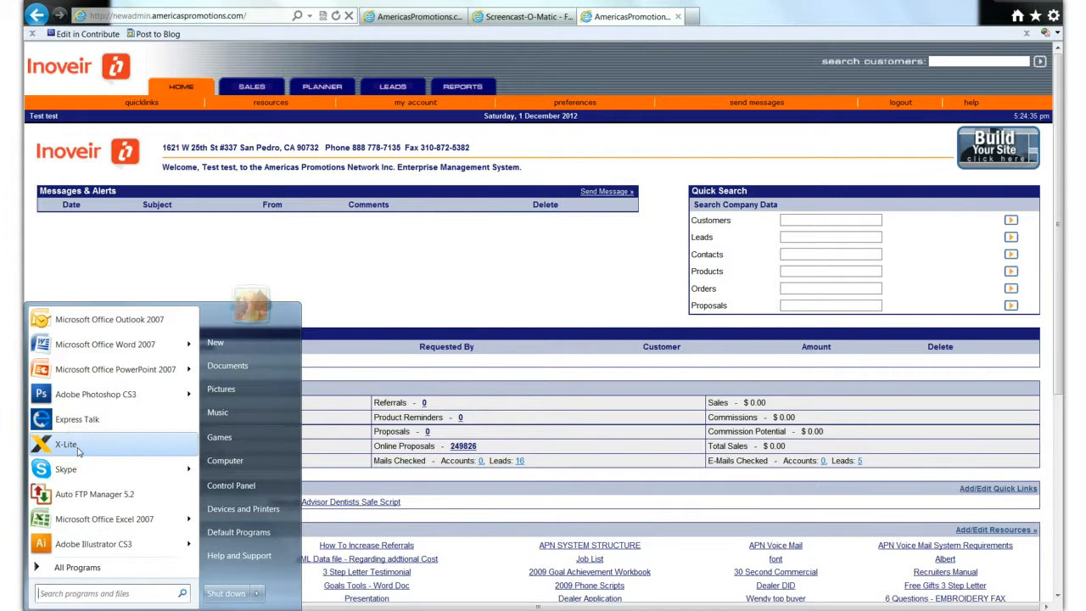
pyautogui.click(422, 266)
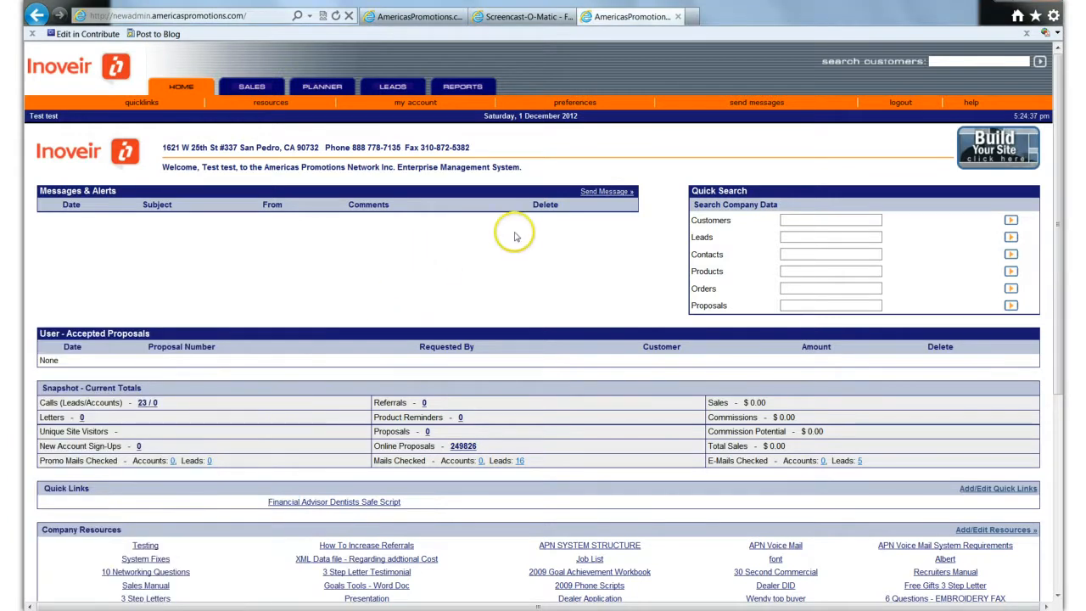
# - Open the account's user information, check the SIP Extn field and try to save the changes
pyautogui.click(418, 102)
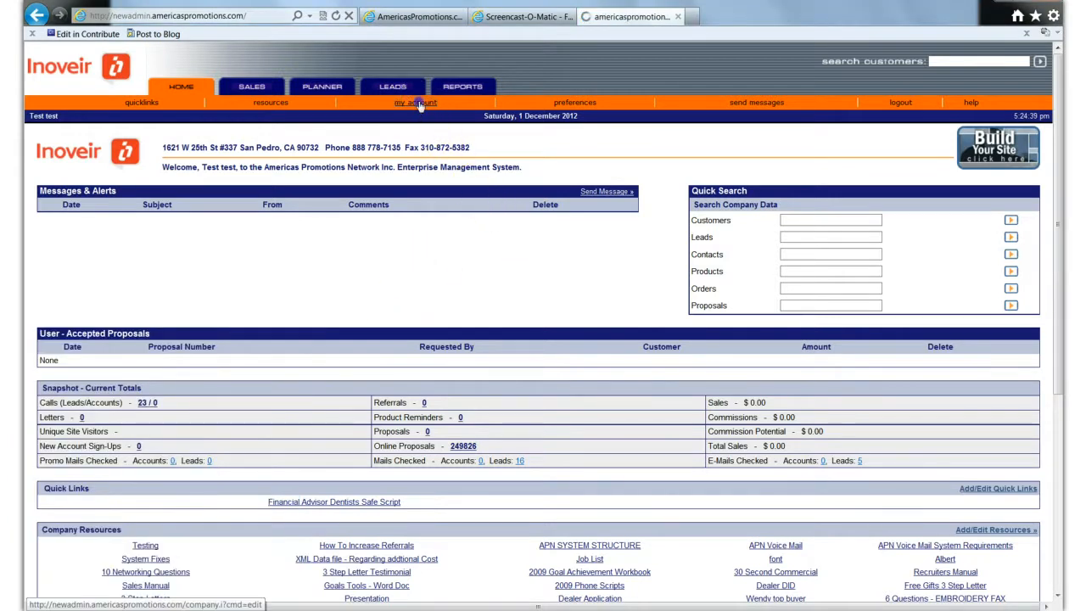
pyautogui.scroll(-3, 424, 386)
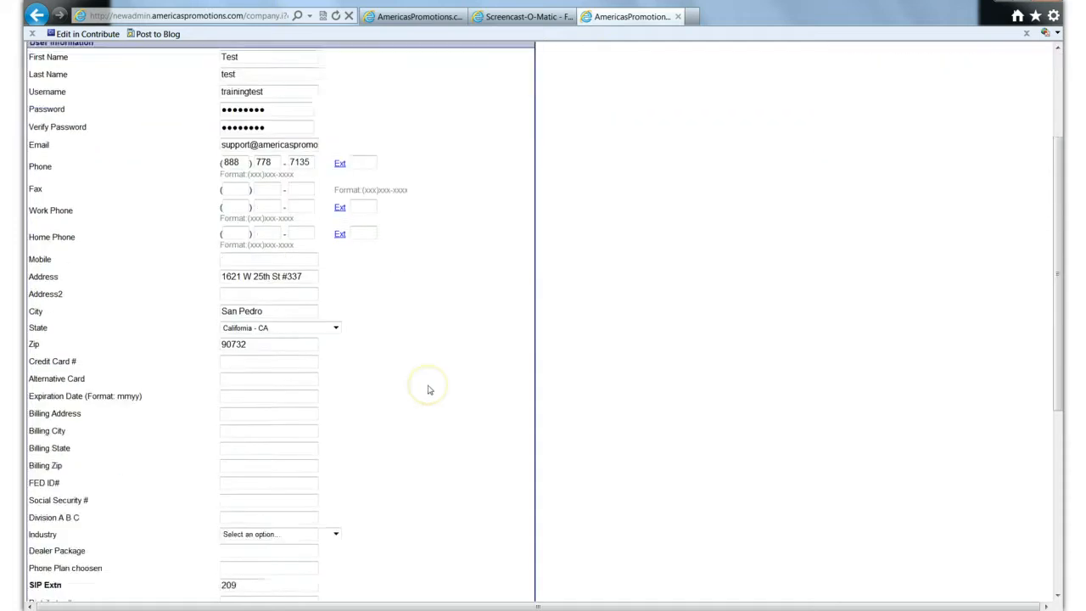
pyautogui.scroll(-5, 428, 389)
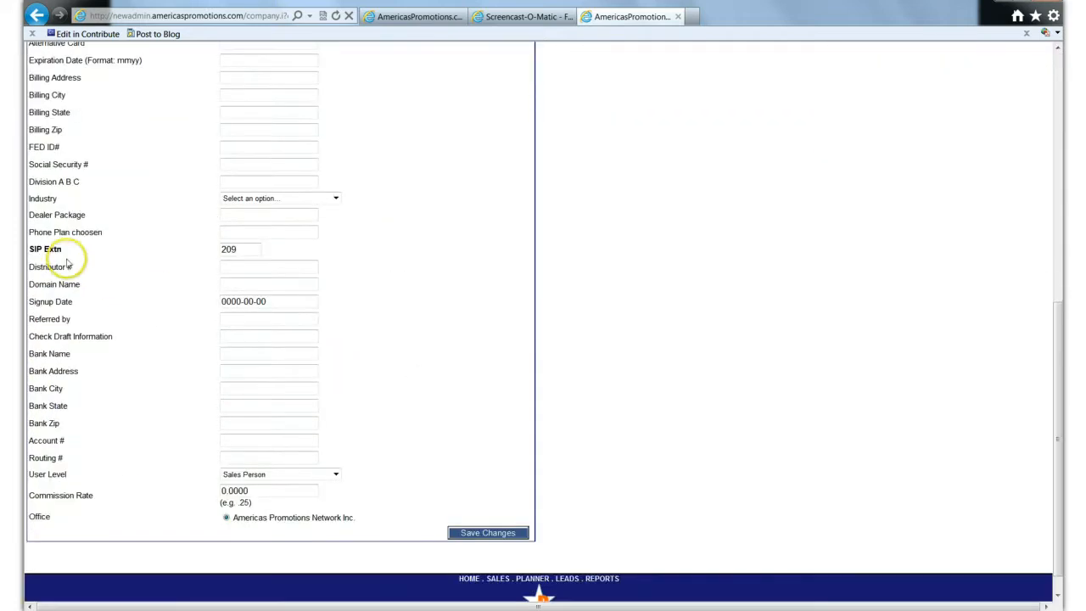
pyautogui.click(247, 249)
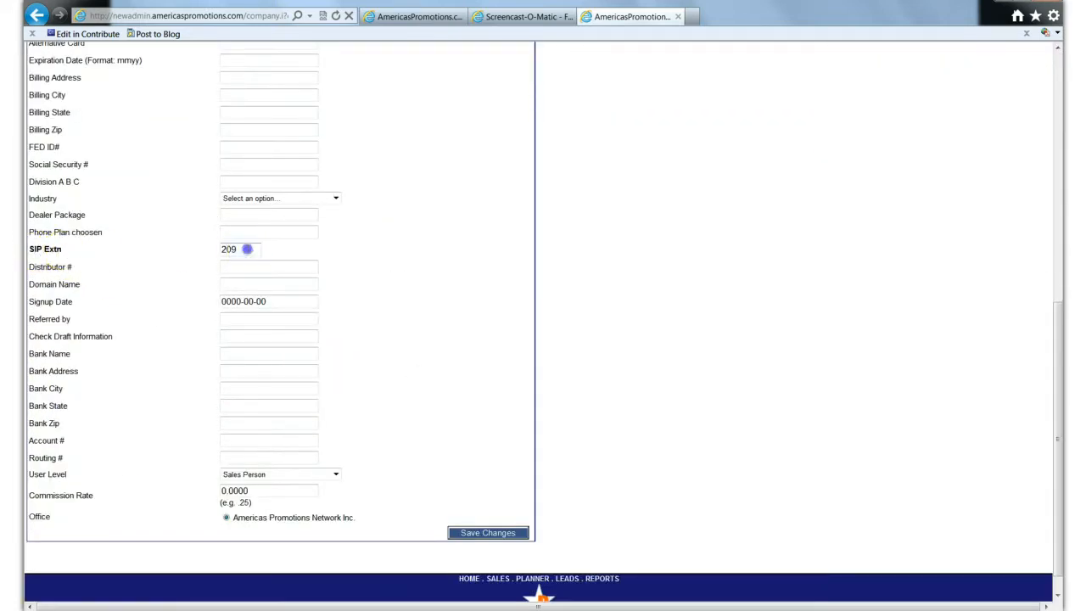
pyautogui.moveTo(247, 249); pyautogui.dragTo(218, 249)
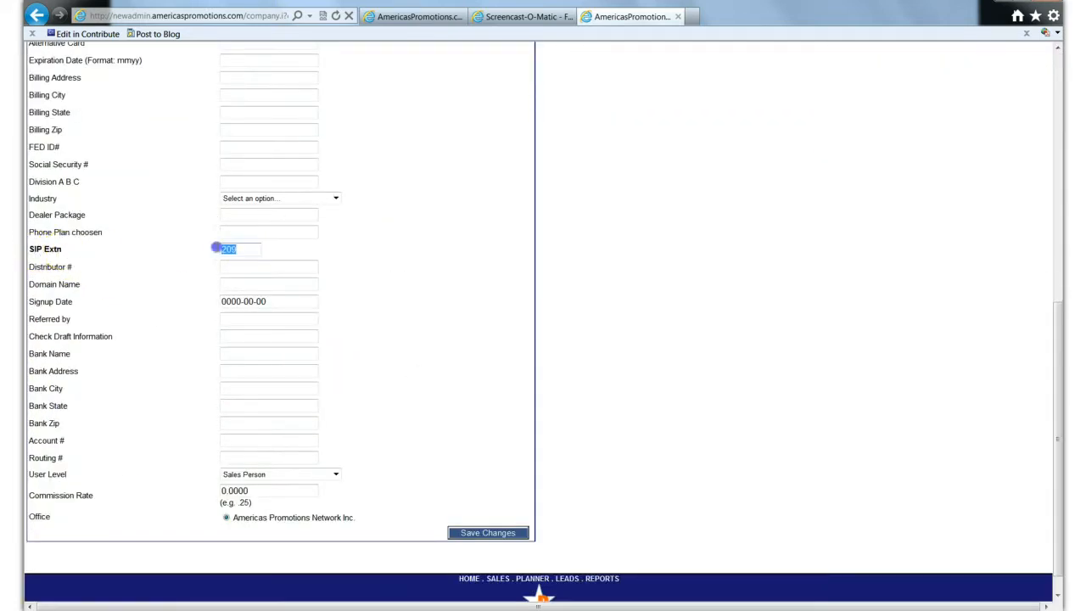
pyautogui.click(276, 250)
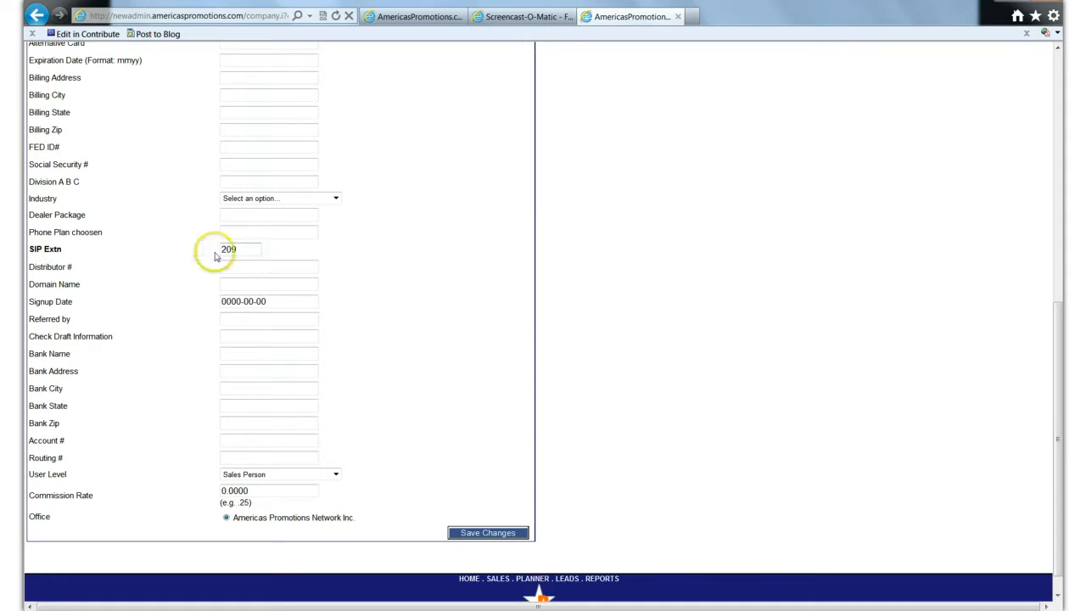
pyautogui.click(491, 535)
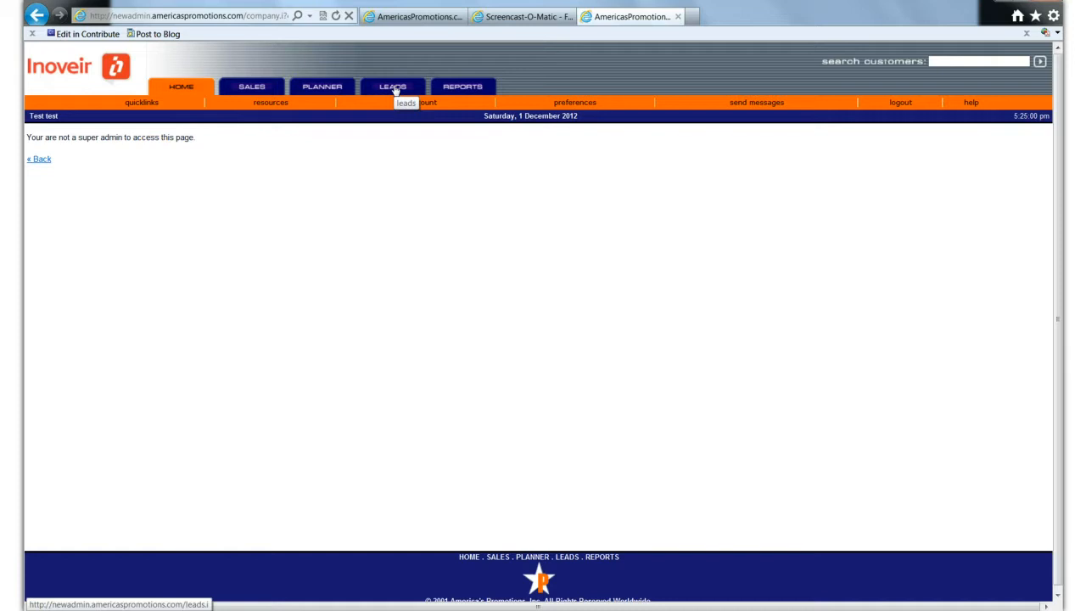
# - Open the first XYZ Company lead with status Call Back Today in the active leads and read its current call script
pyautogui.click(393, 88)
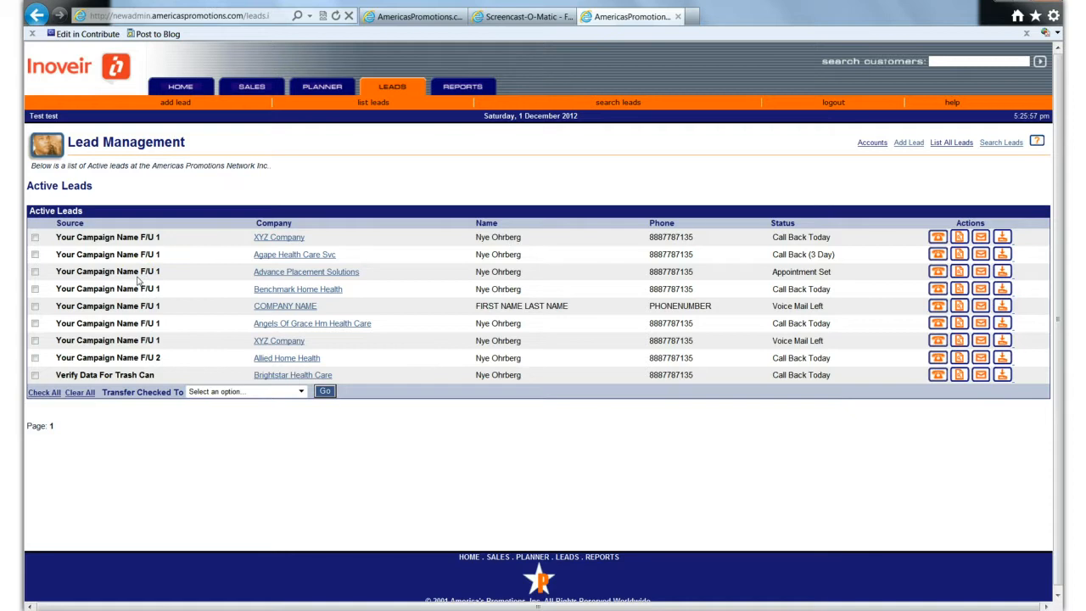
pyautogui.click(280, 237)
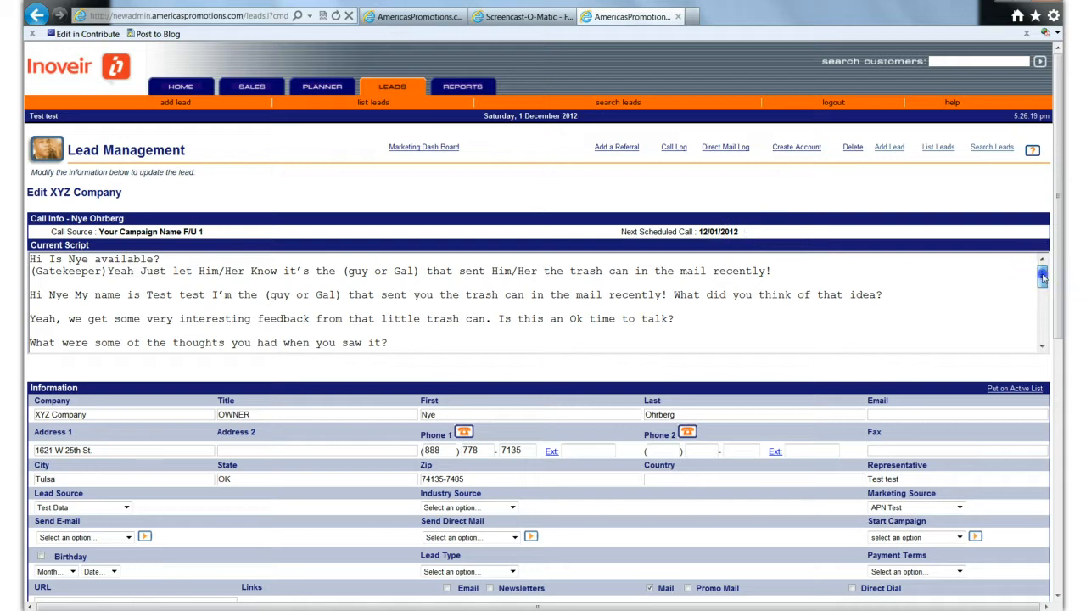
pyautogui.moveTo(1042, 277); pyautogui.dragTo(1050, 336)
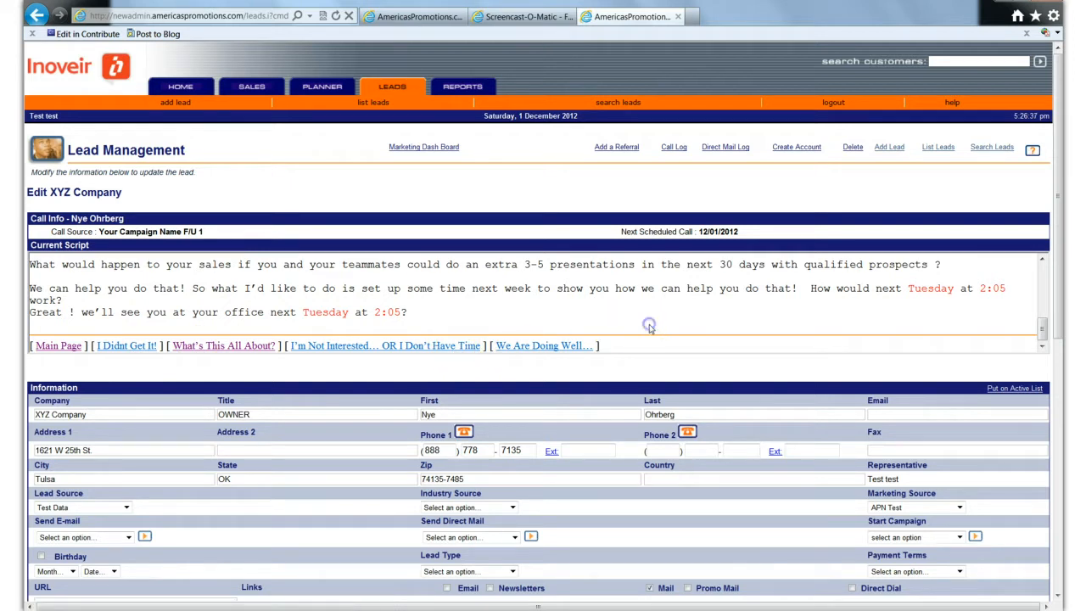
# - Read the script responses for "I Didnt Get It!" and "I'm Not Interested… OR I Don't Have Time"
pyautogui.click(127, 346)
pyautogui.scroll(-2, 183, 361)
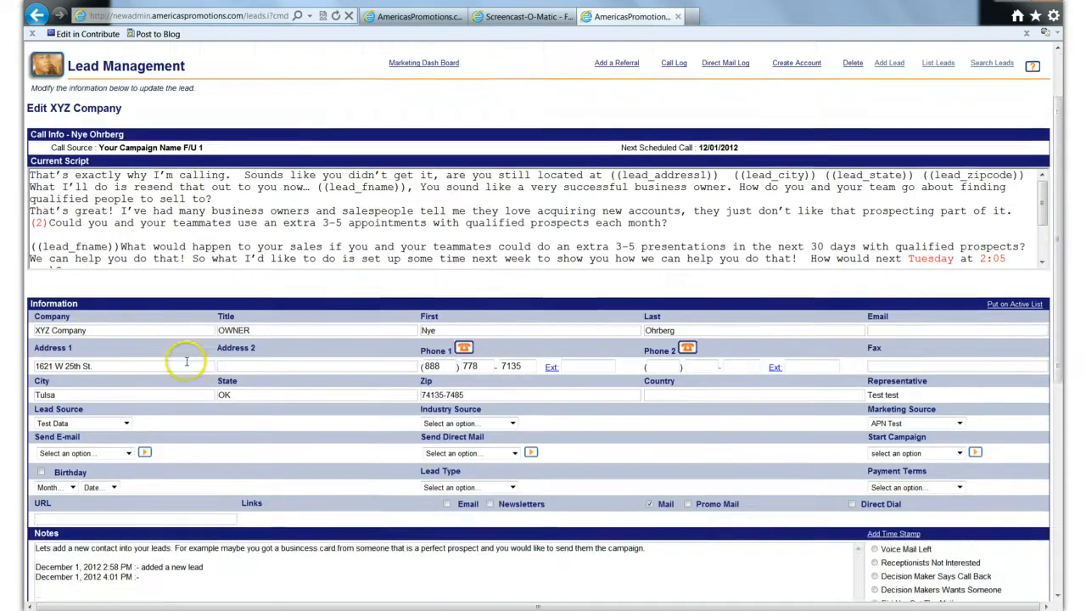
pyautogui.scroll(-2, 1043, 134)
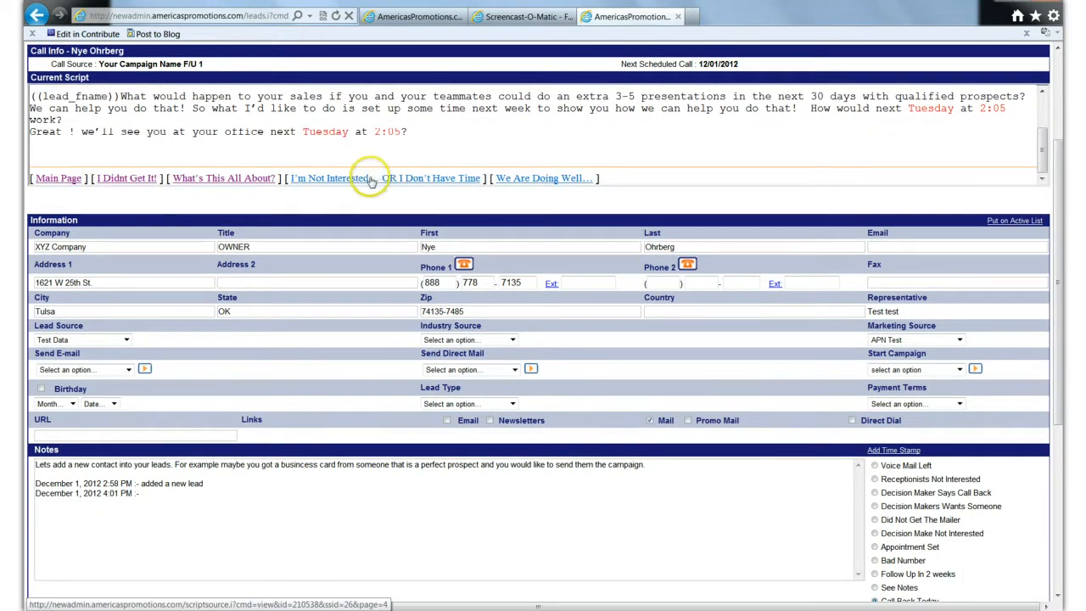
pyautogui.click(393, 179)
pyautogui.scroll(2, 371, 163)
pyautogui.scroll(-1, 372, 163)
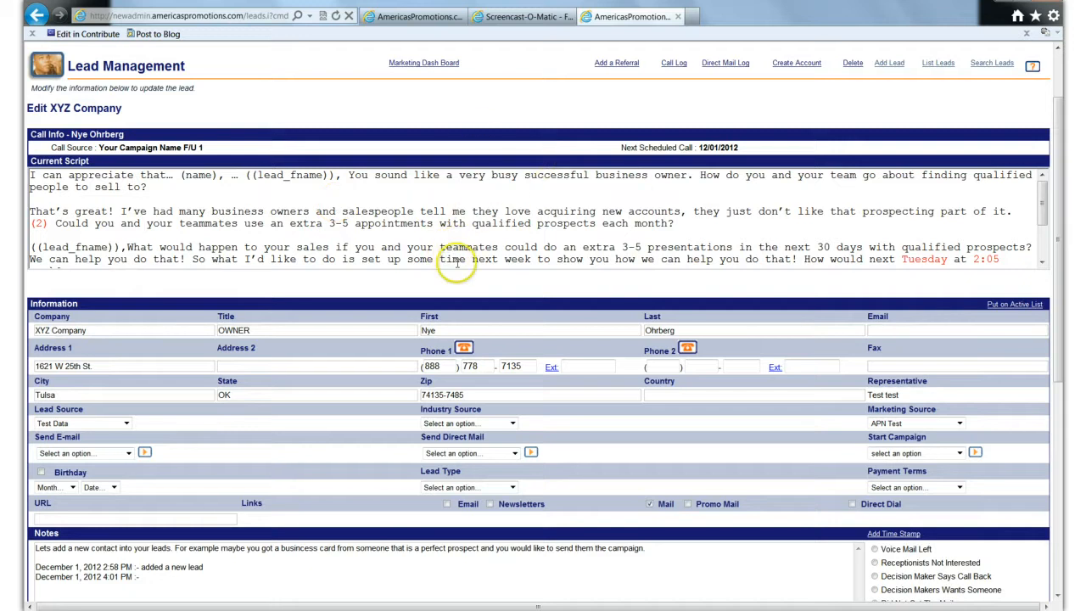
pyautogui.scroll(-2, 275, 302)
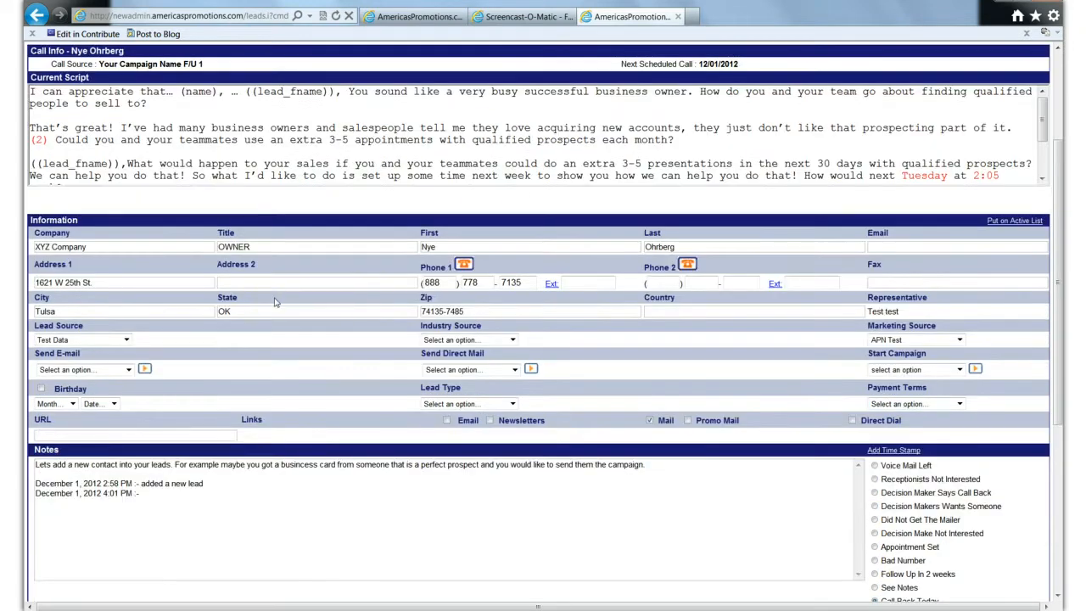
# - Place a call to the XYZ Company lead's Phone 1 number from the lead record
pyautogui.scroll(-2, 275, 302)
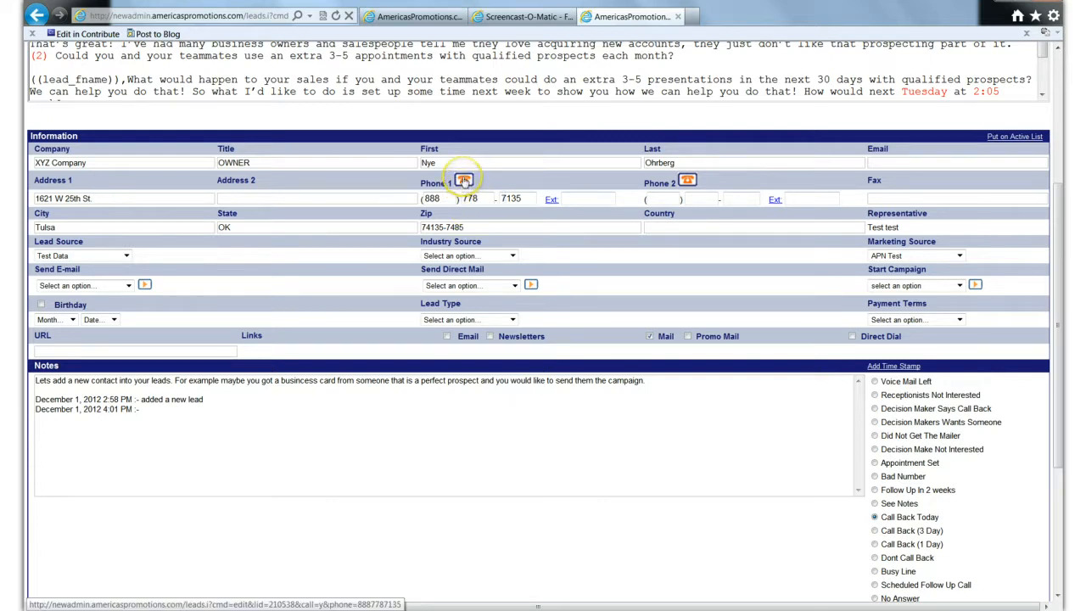
pyautogui.click(463, 181)
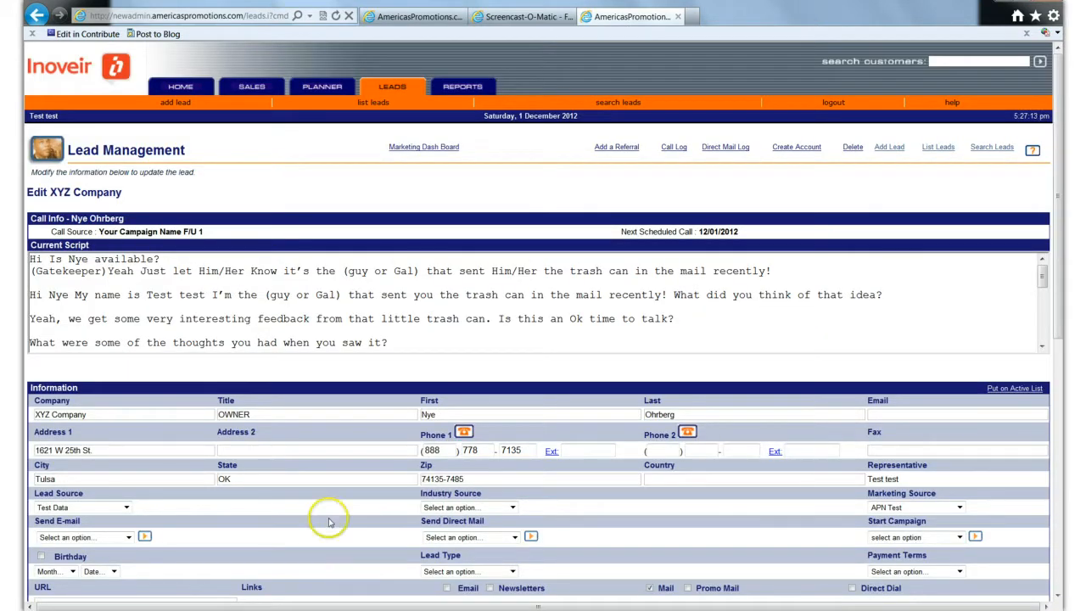
pyautogui.click(328, 444)
pyautogui.scroll(-5, 328, 444)
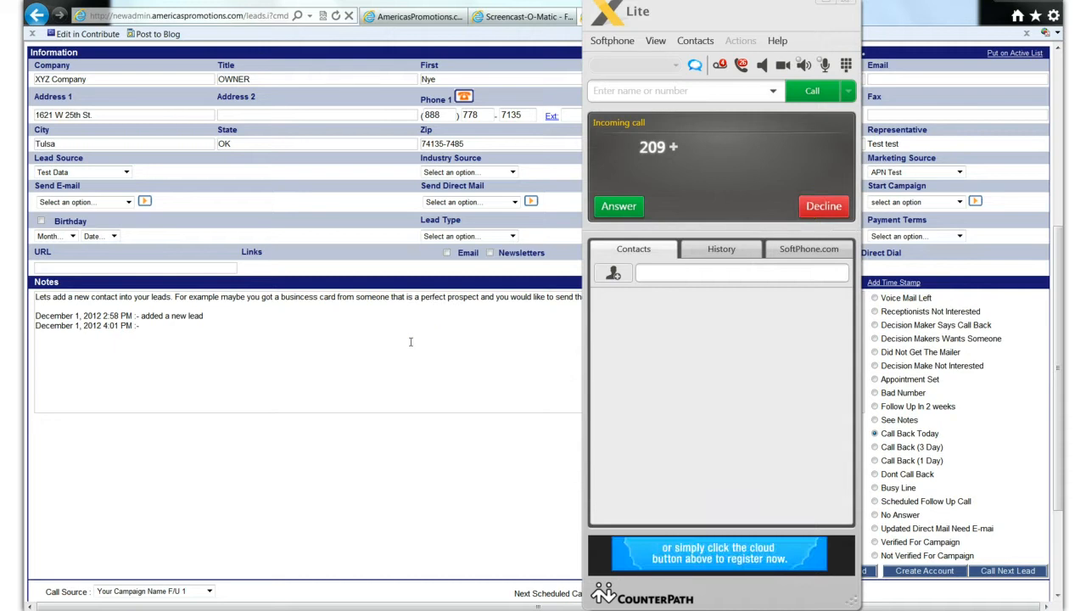
# - Answer the incoming call in X-Lite with the dialpad shown, hang up and return to the lead record
pyautogui.click(618, 209)
pyautogui.click(413, 420)
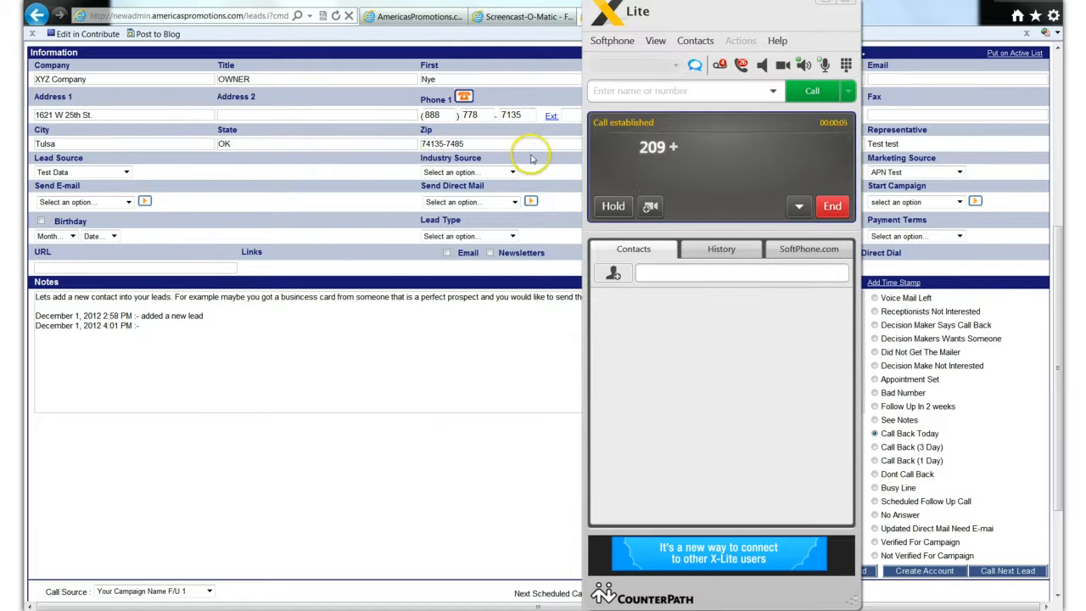
pyautogui.click(846, 64)
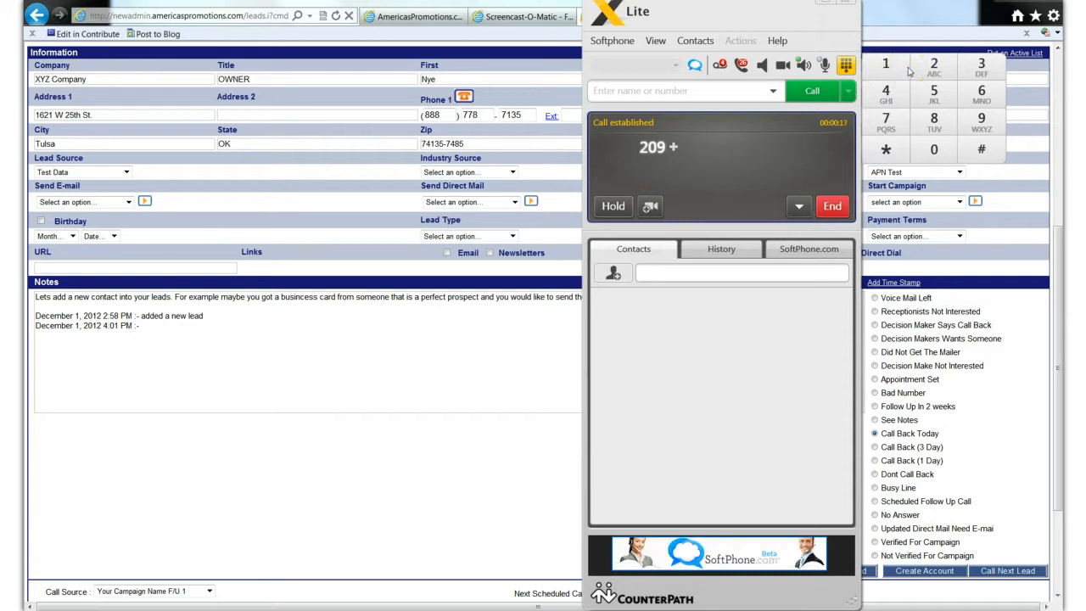
pyautogui.click(832, 207)
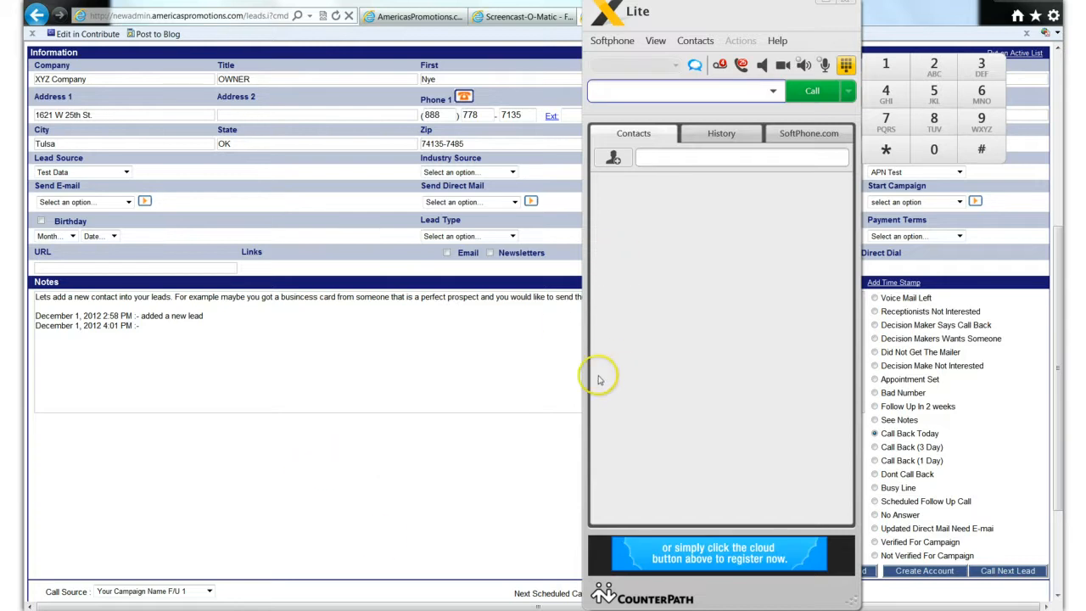
pyautogui.click(398, 407)
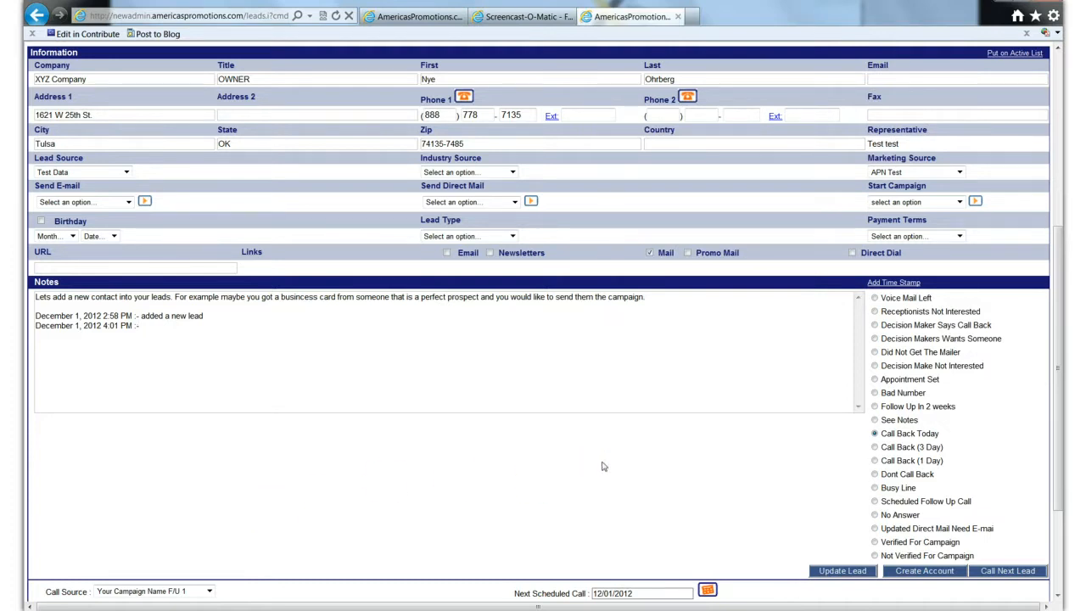
# - Mark the XYZ Company lead as Voice Mail Left and start a note beside the new time stamp
pyautogui.scroll(3, 618, 462)
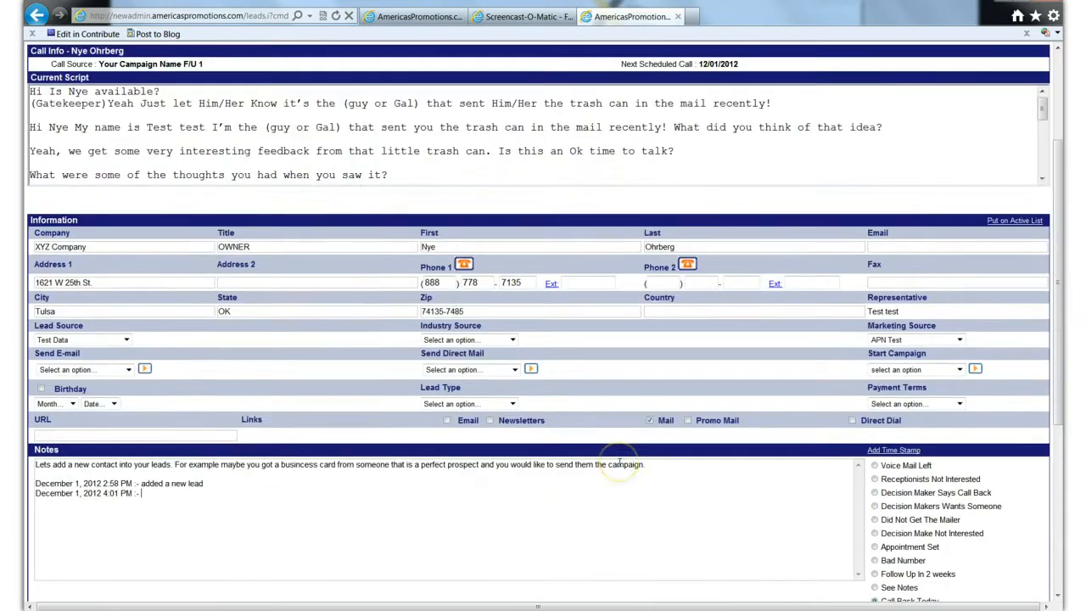
pyautogui.scroll(2, 636, 463)
pyautogui.scroll(-5, 691, 461)
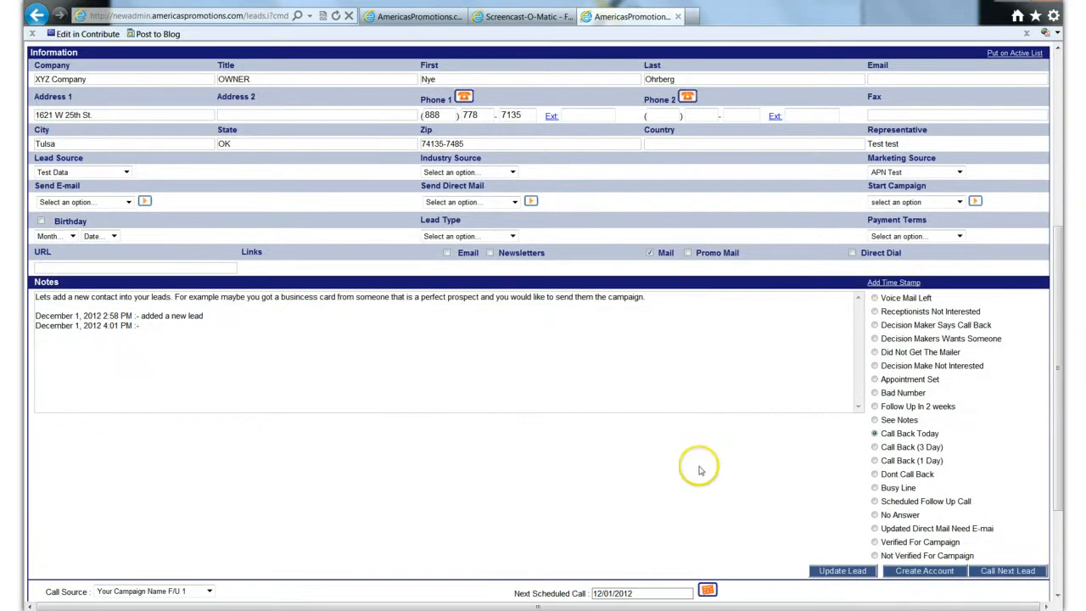
pyautogui.click(351, 358)
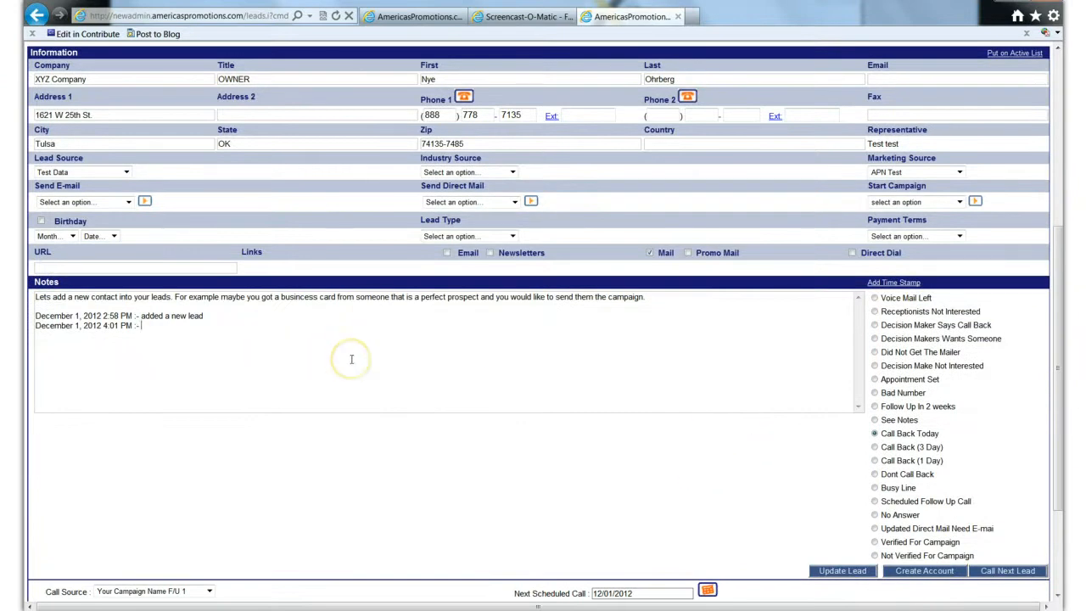
pyautogui.scroll(-2, 351, 359)
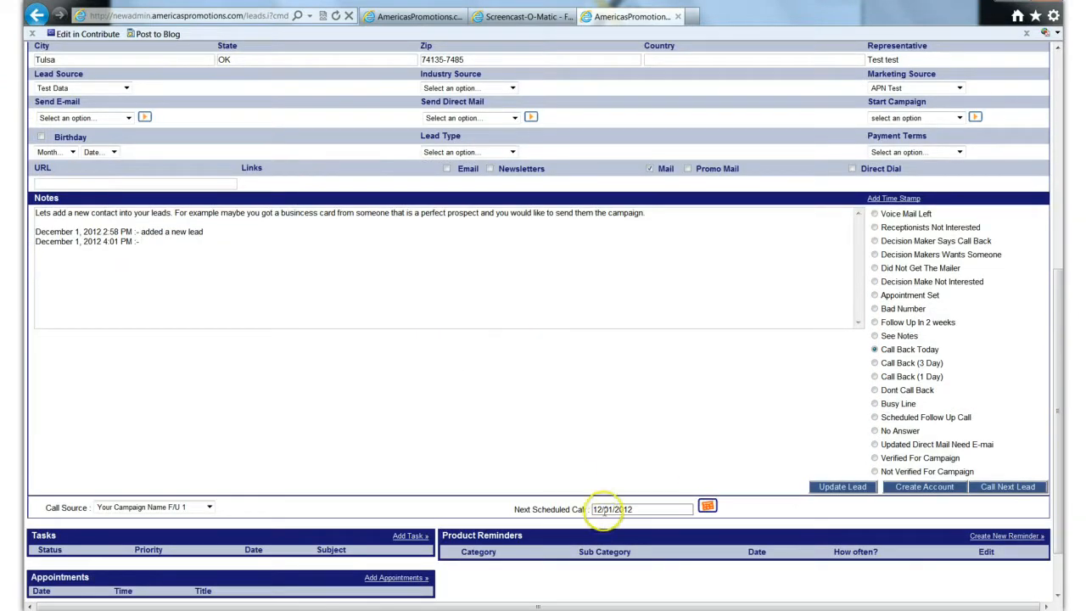
pyautogui.click(875, 215)
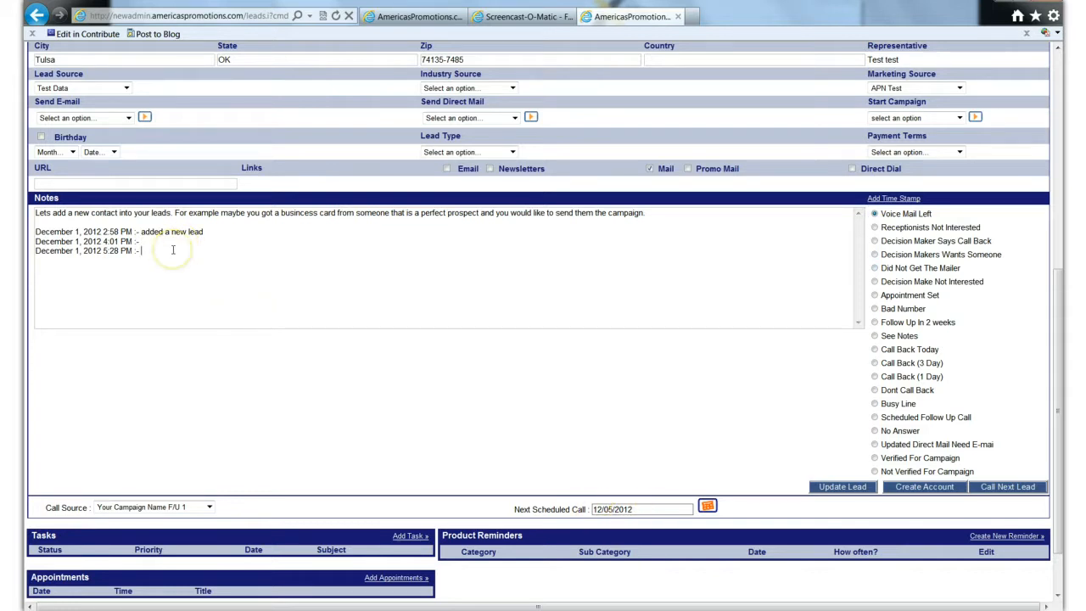
pyautogui.write('vm 1')
# - Call the next lead, Agape Health Care Svc, and decline the incoming softphone call after reviewing the lead's notes
pyautogui.click(1010, 487)
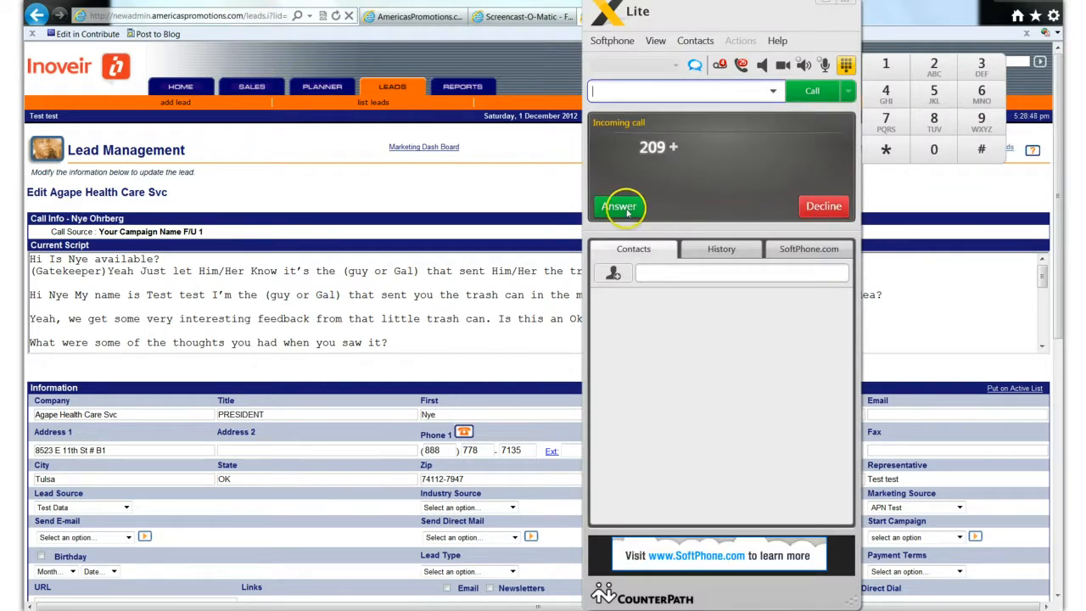
pyautogui.click(461, 340)
pyautogui.scroll(-2, 486, 378)
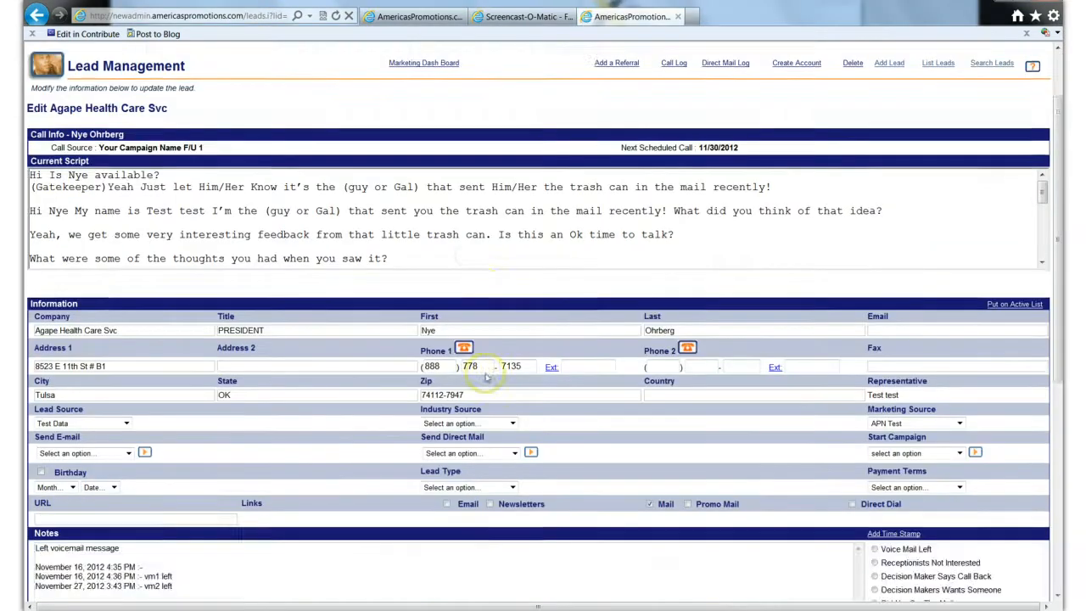
pyautogui.scroll(-3, 487, 378)
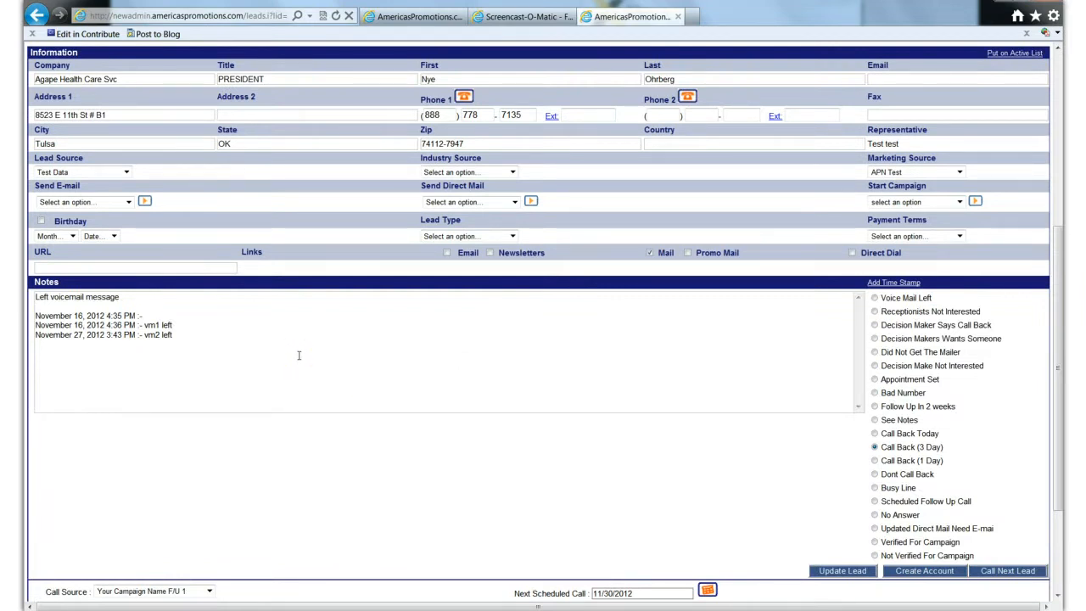
pyautogui.scroll(4, 299, 355)
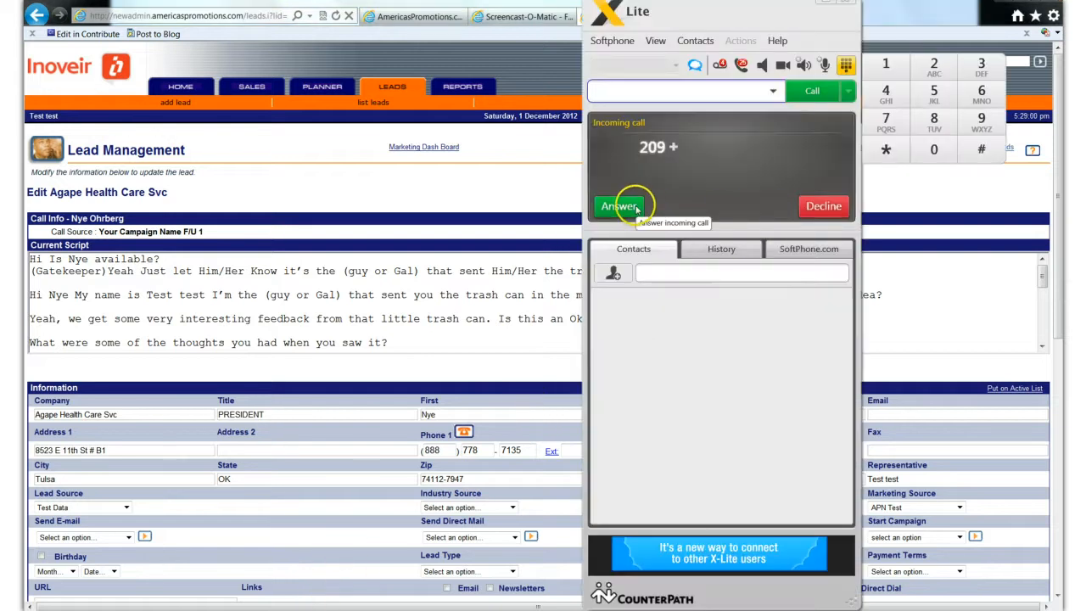
pyautogui.click(819, 207)
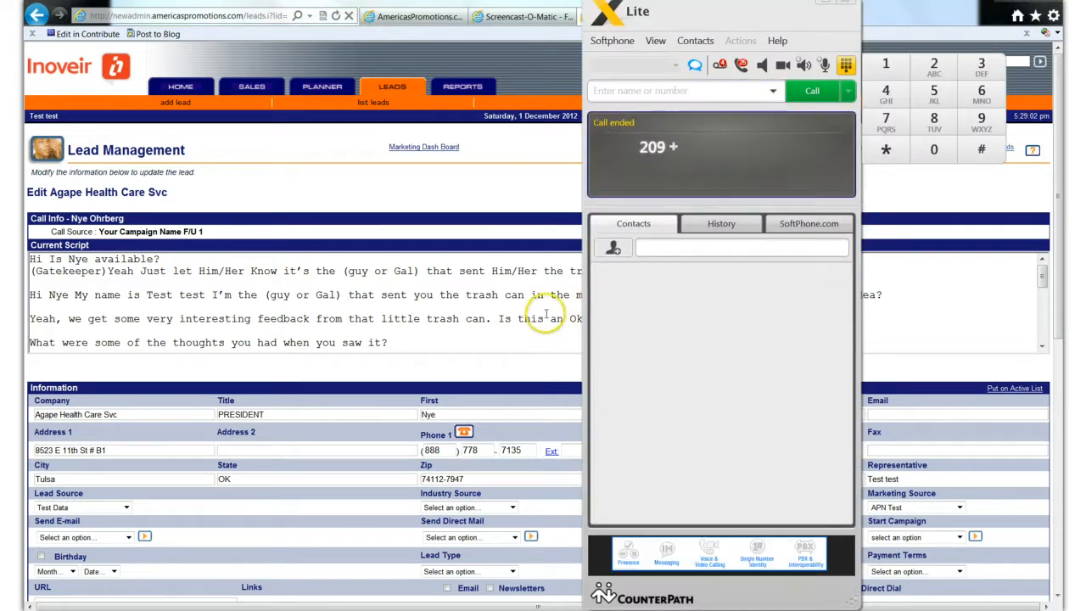
# - Mark the Agape Health Care Svc lead as Voice Mail Left and add the note "vm 3 left" to the new time stamp
pyautogui.click(537, 340)
pyautogui.scroll(-2, 536, 340)
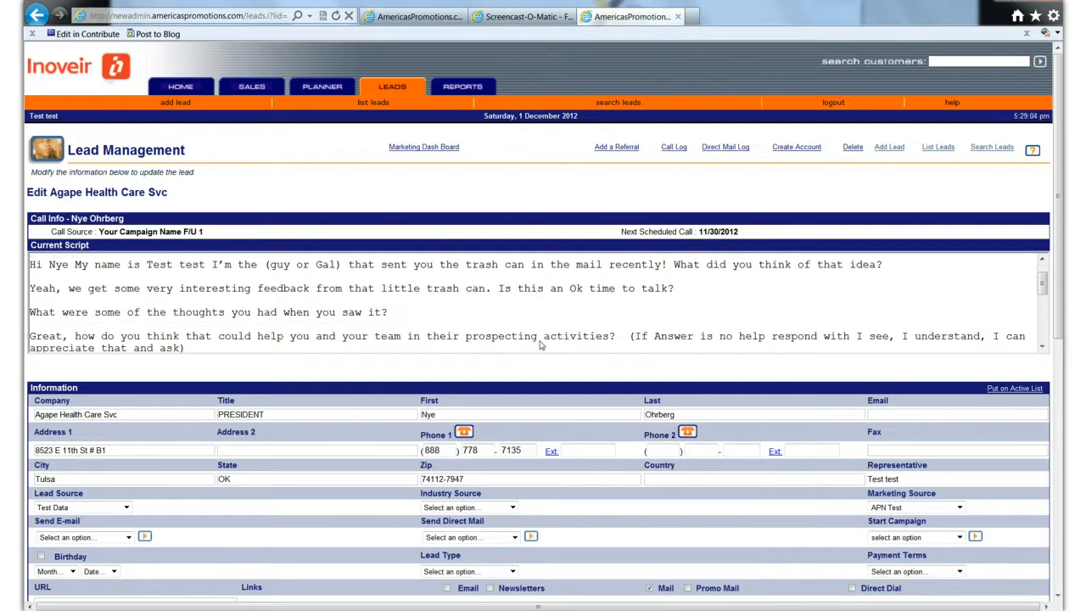
pyautogui.scroll(-3, 607, 424)
pyautogui.scroll(-3, 840, 428)
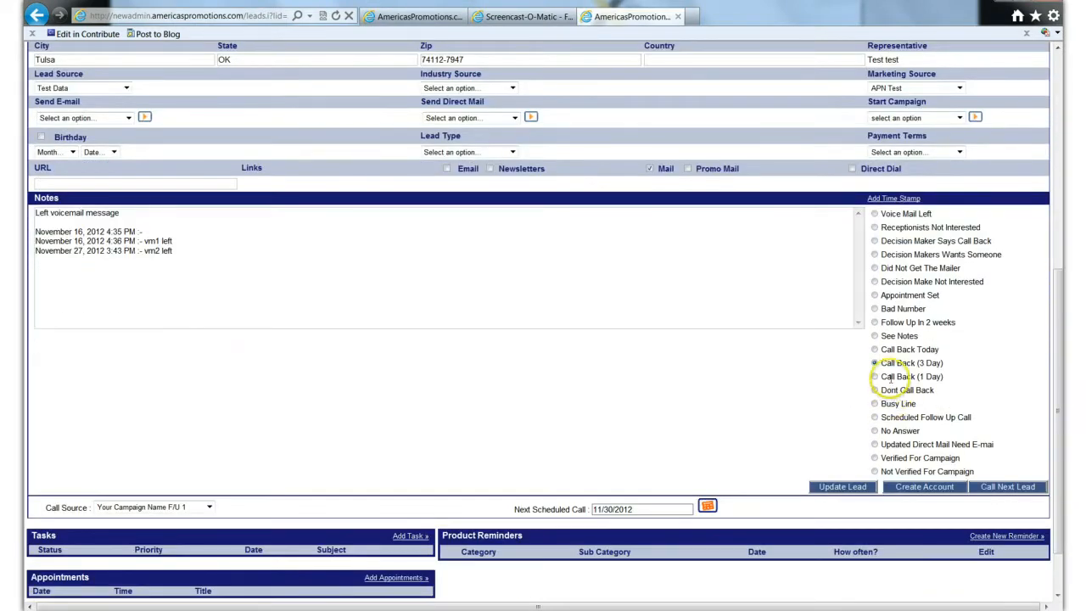
pyautogui.click(875, 214)
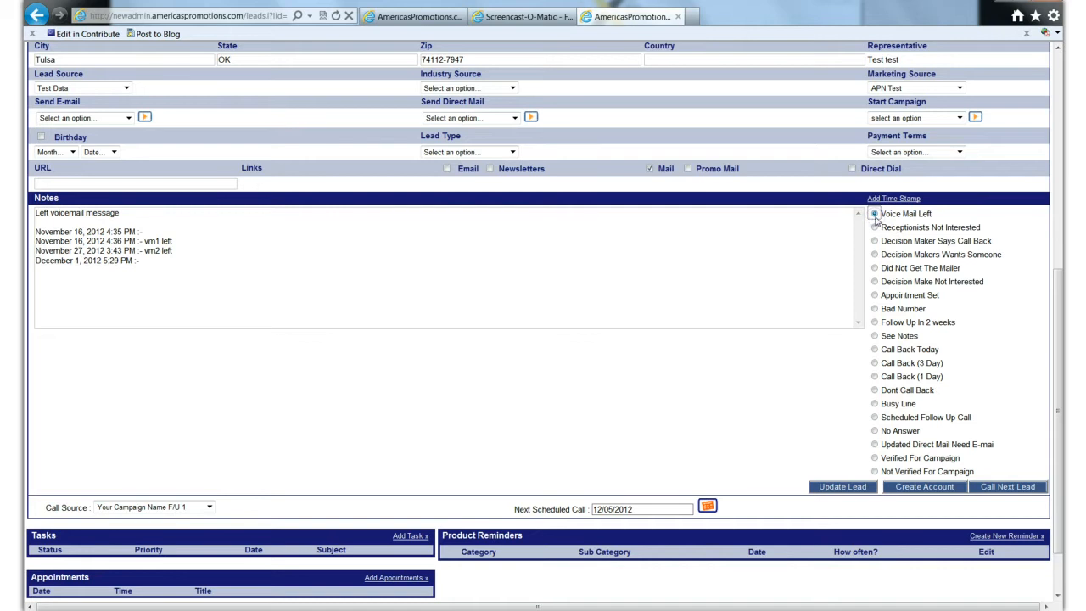
pyautogui.click(180, 265)
pyautogui.write('vm 3 left')
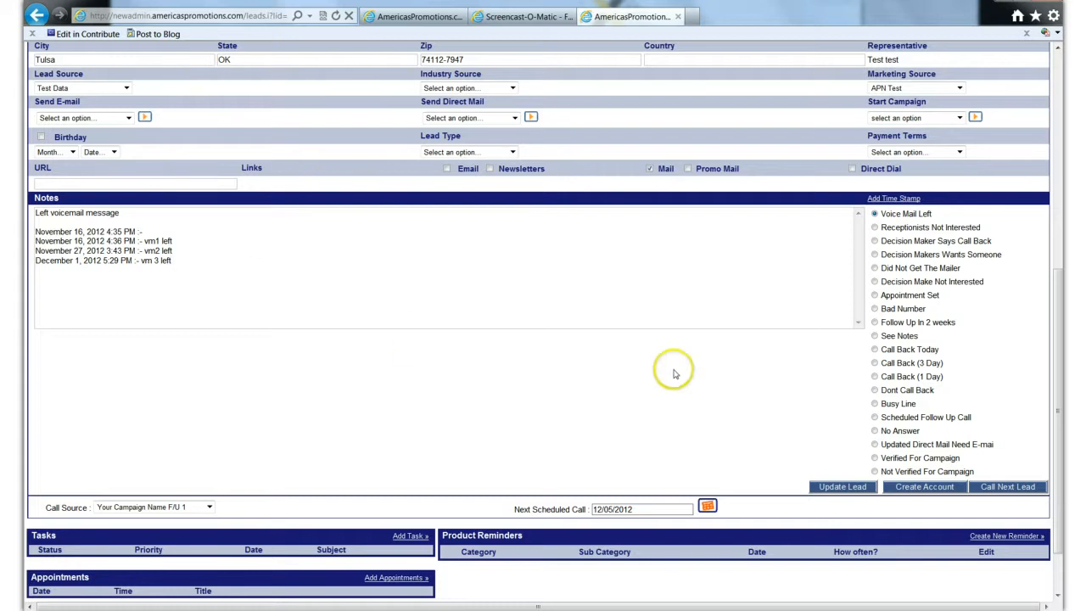
# - Try the status Receptionists Not Interested on the Agape Health Care Svc lead and set it back to Voice Mail Left
pyautogui.scroll(-2, 705, 371)
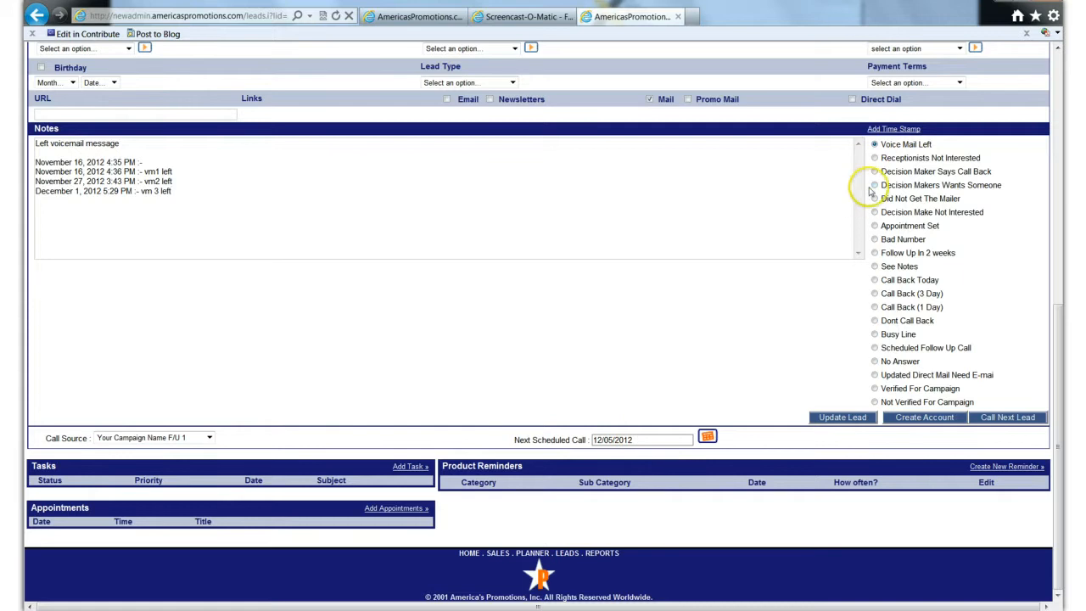
pyautogui.click(875, 159)
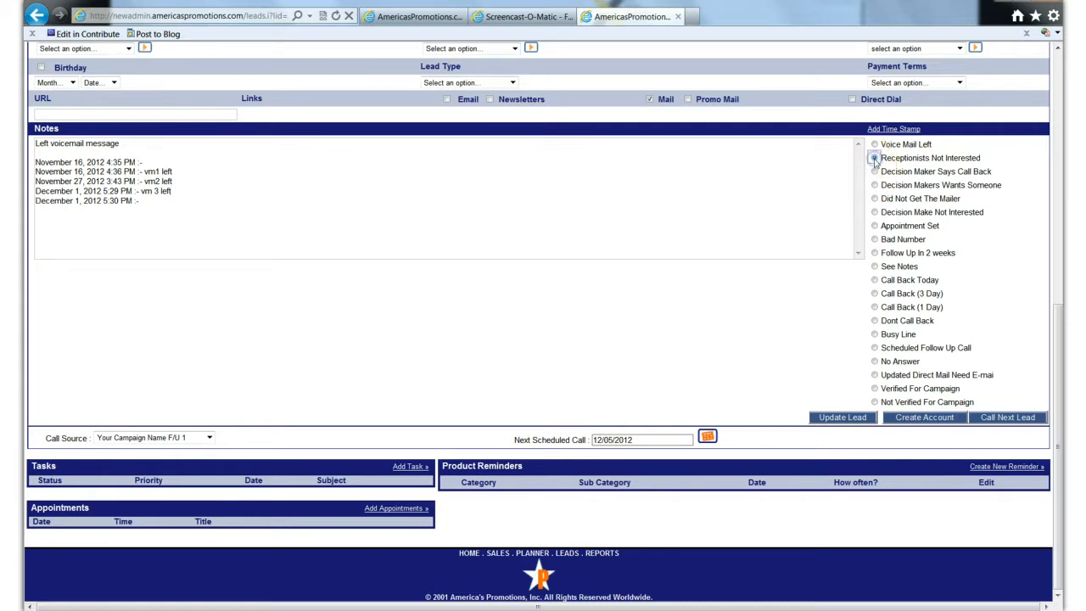
pyautogui.click(875, 144)
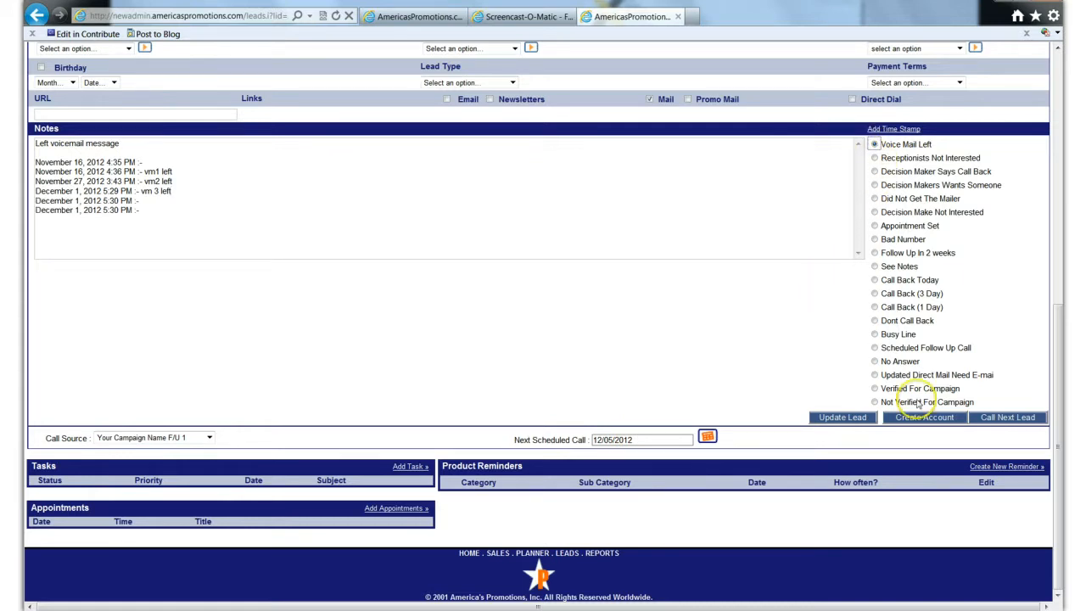
# - Call the next lead, Angels Of Grace Hm Health Care, and decline the incoming softphone call
pyautogui.click(1009, 417)
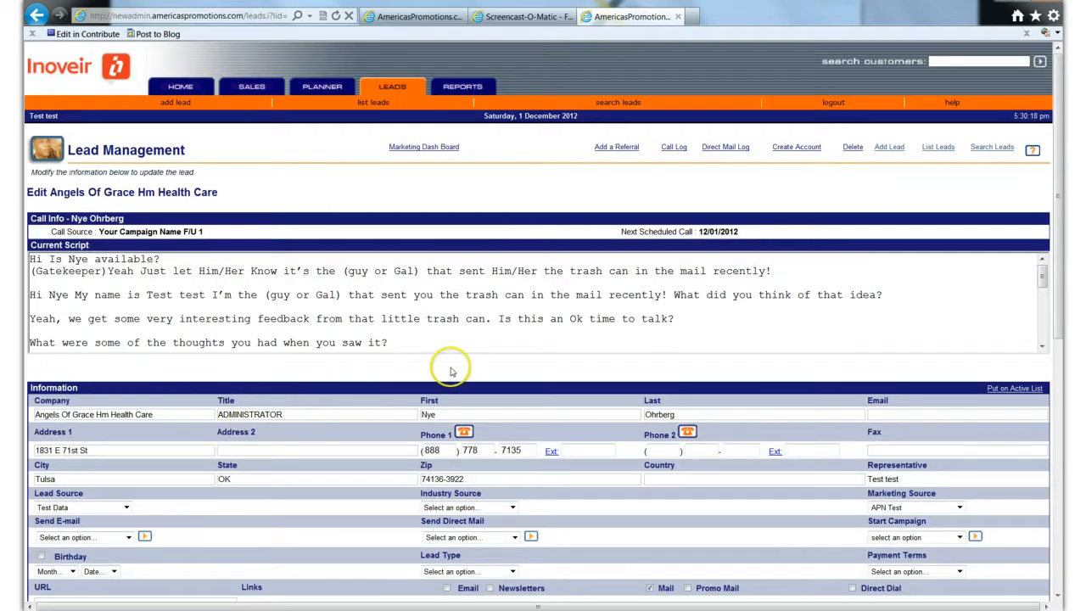
pyautogui.scroll(-3, 575, 357)
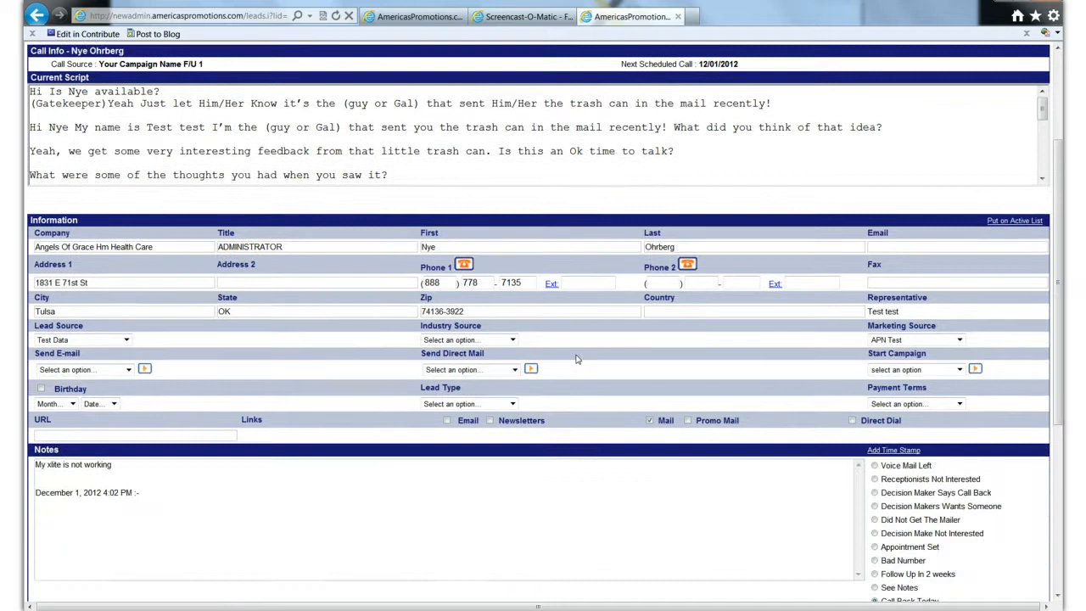
pyautogui.scroll(-2, 576, 357)
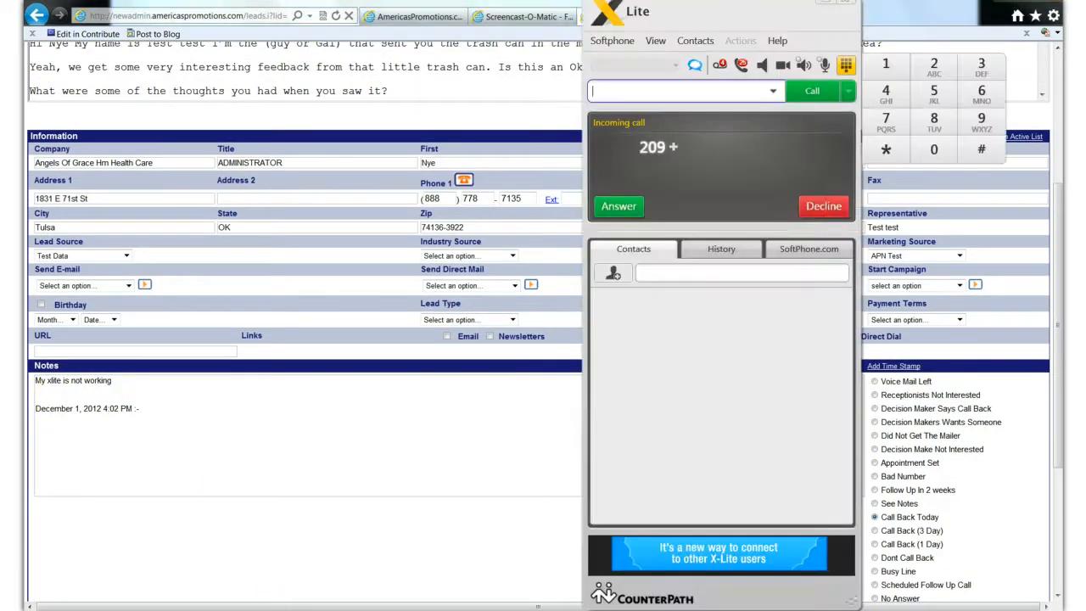
pyautogui.click(802, 206)
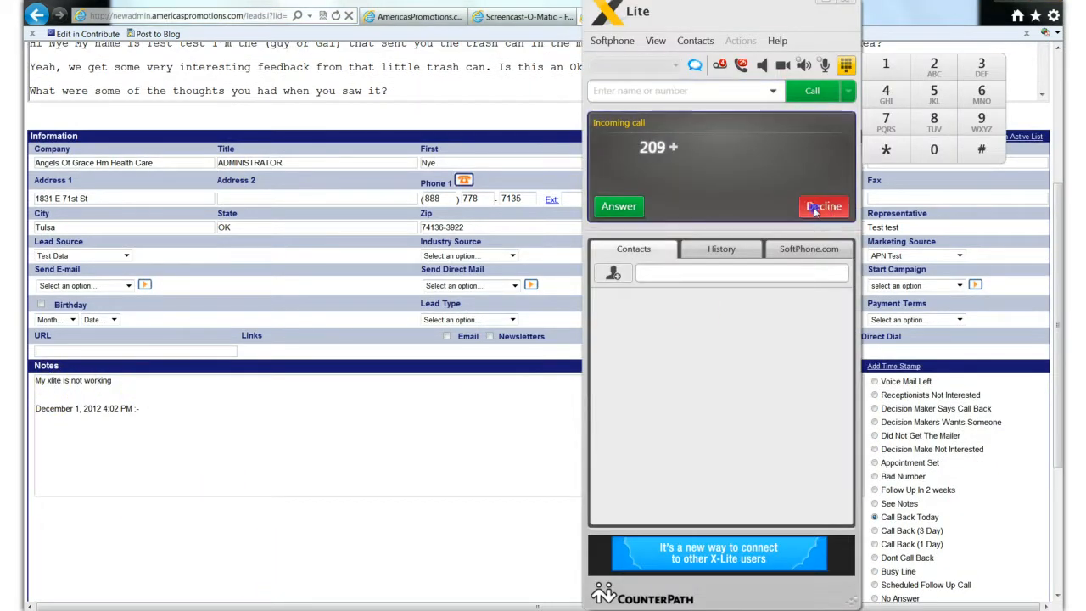
pyautogui.click(515, 427)
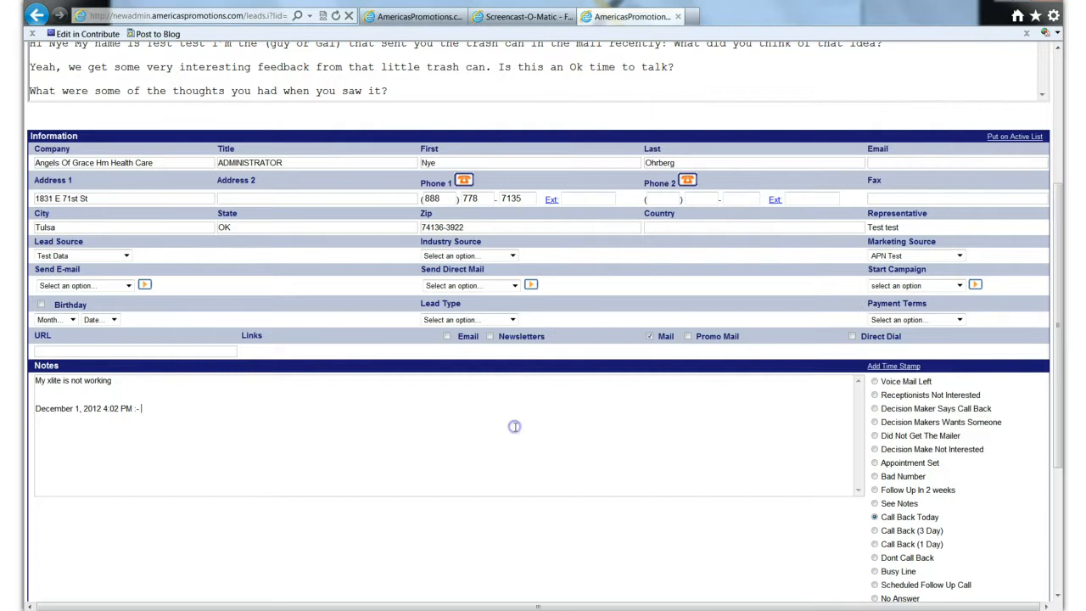
# - Examine the user details and domain proxy options in X-Lite's SIP account settings, and return to the lead record
pyautogui.click(272, 394)
pyautogui.click(282, 610)
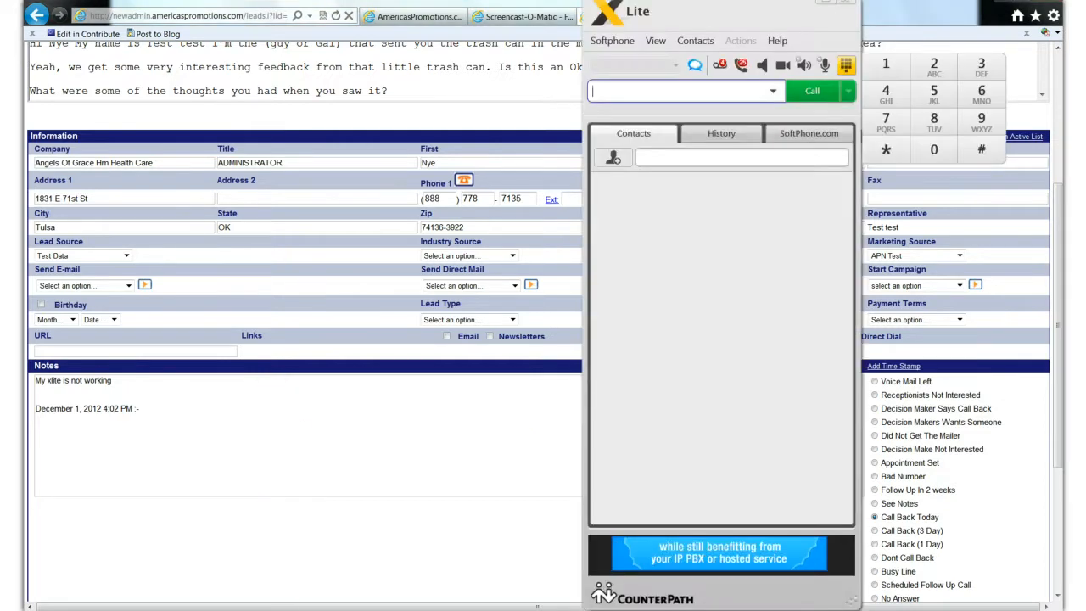
pyautogui.click(618, 43)
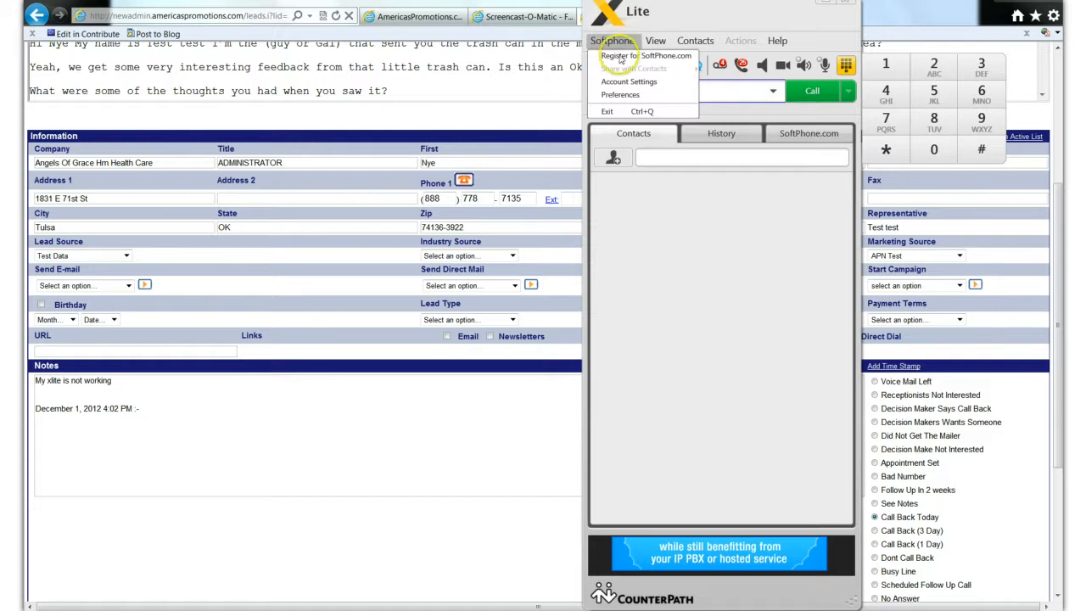
pyautogui.click(628, 82)
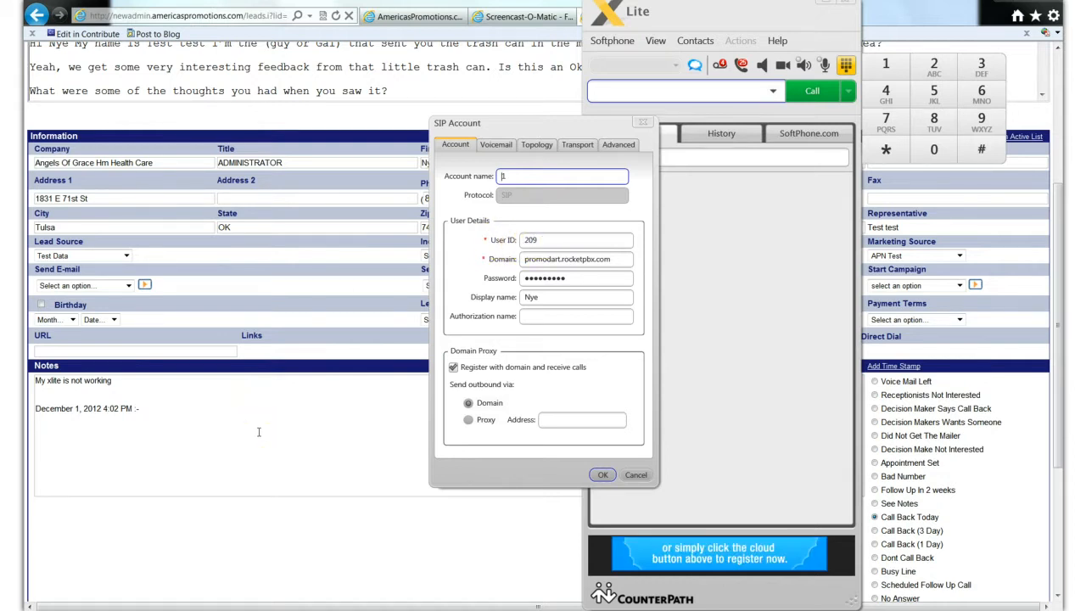
pyautogui.click(601, 476)
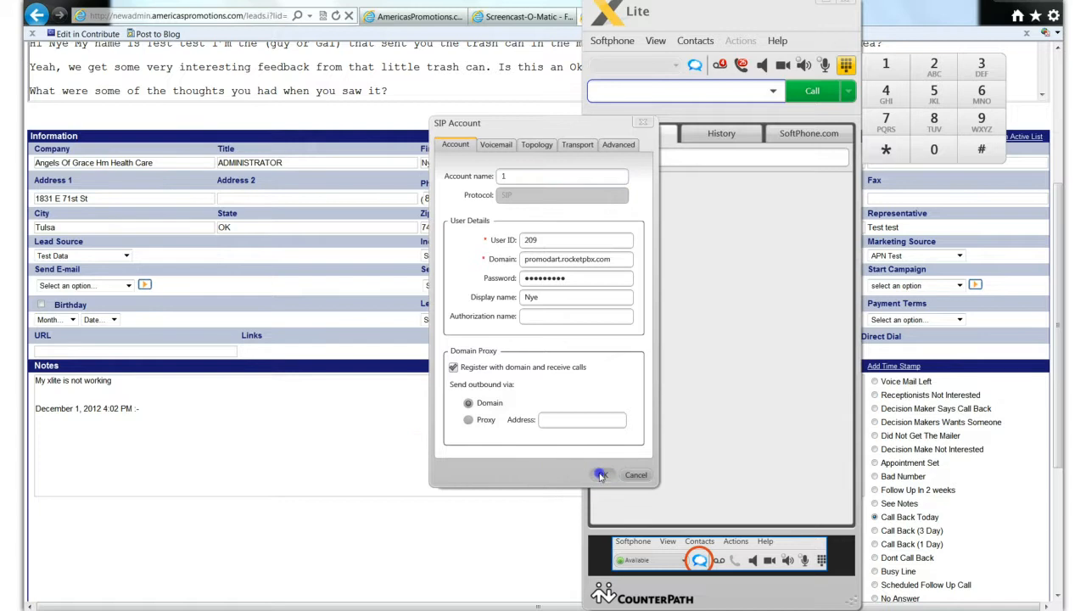
pyautogui.click(506, 454)
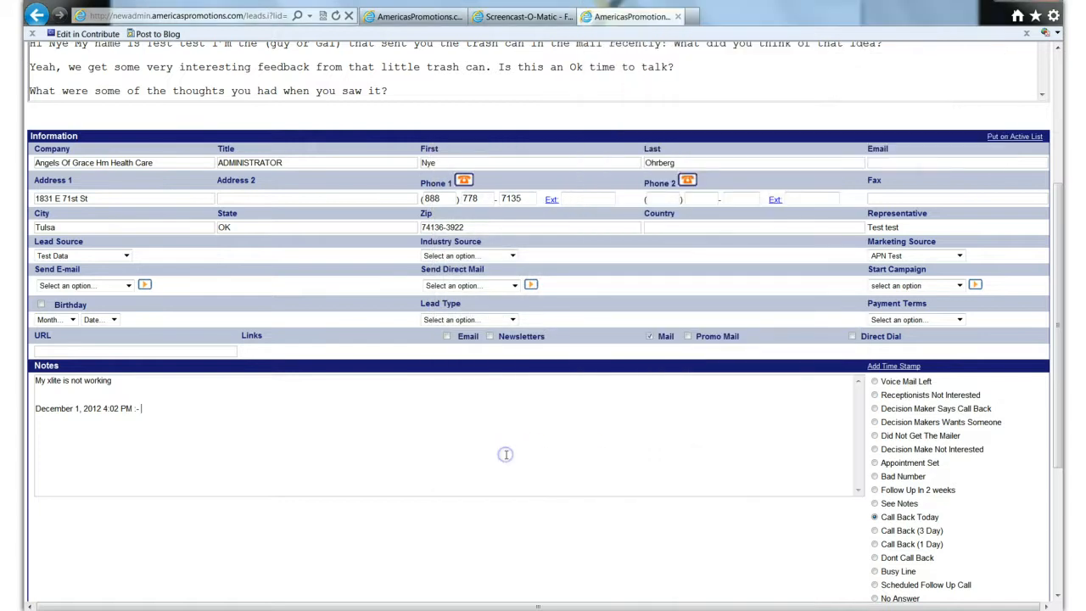
pyautogui.moveTo(269, 610)
pyautogui.click(419, 461)
# - Set the Angels Of Grace Hm Health Care lead's status to Call Back (3 Day)
pyautogui.scroll(-3, 418, 461)
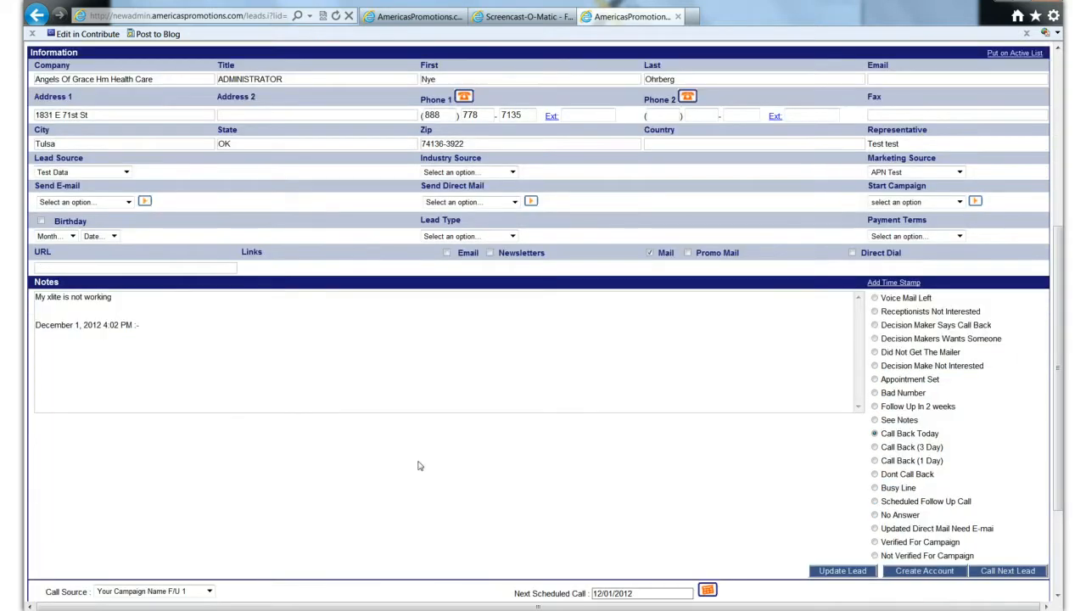
pyautogui.scroll(-2, 418, 463)
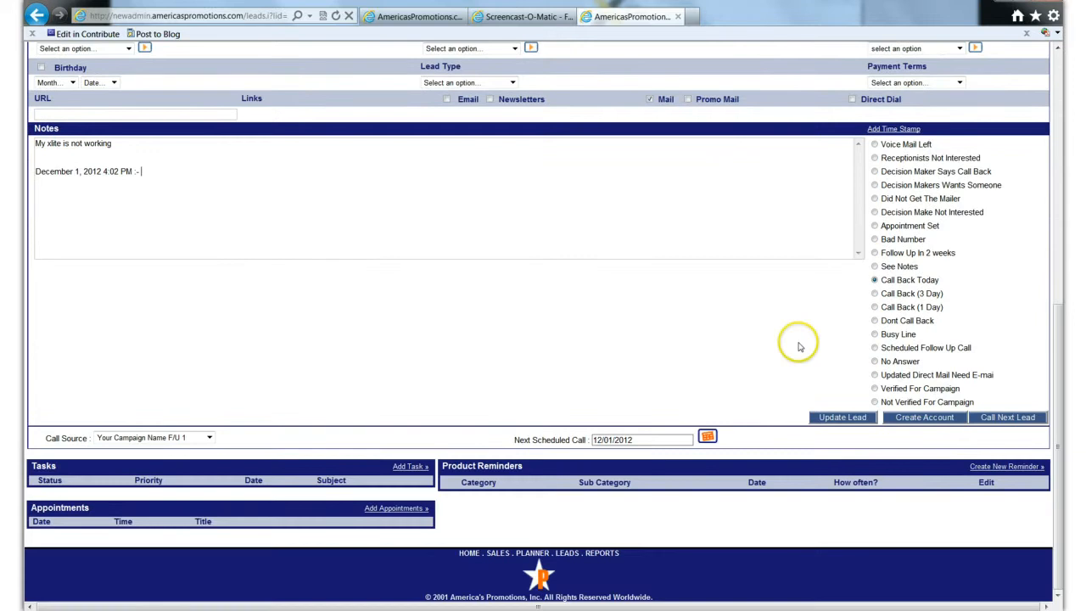
pyautogui.click(874, 294)
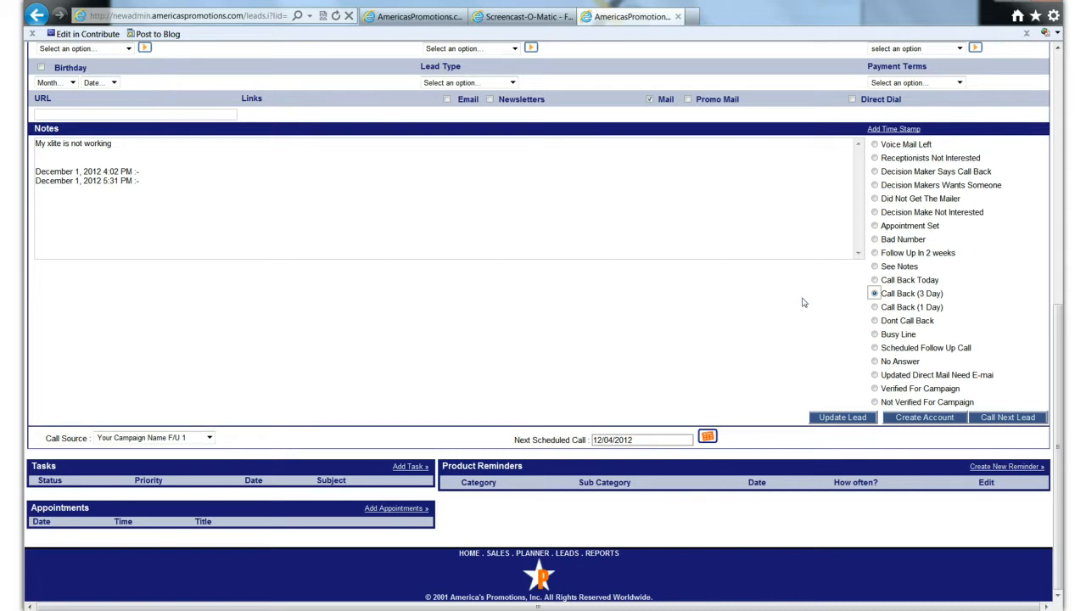
pyautogui.click(399, 268)
pyautogui.click(423, 297)
pyautogui.scroll(2, 431, 313)
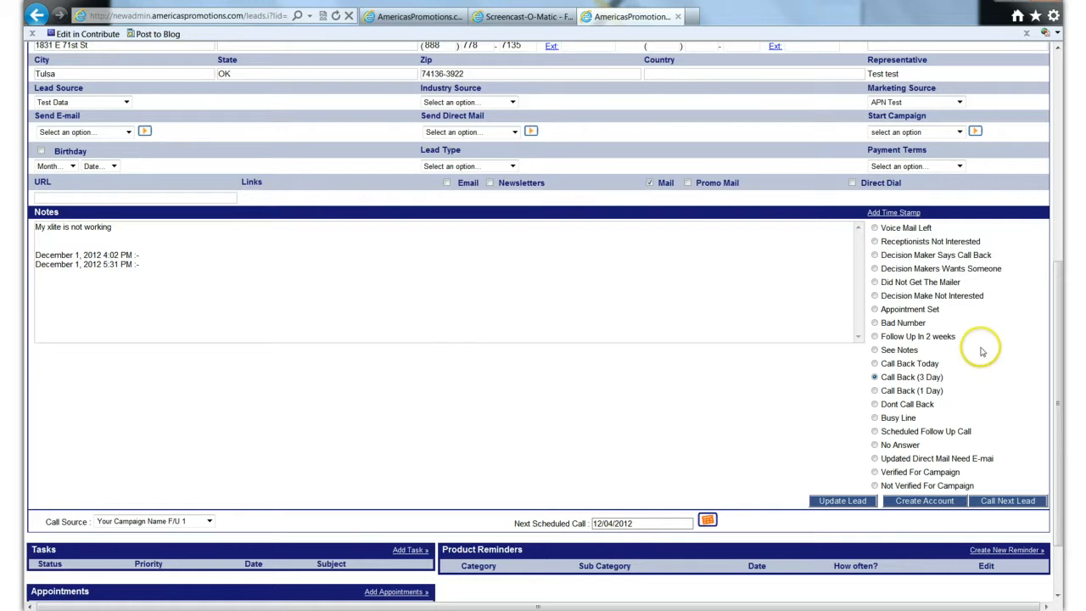
# - Call the next lead, XYZ Company, decline the incoming softphone call, and return to the lead record
pyautogui.scroll(-2, 744, 355)
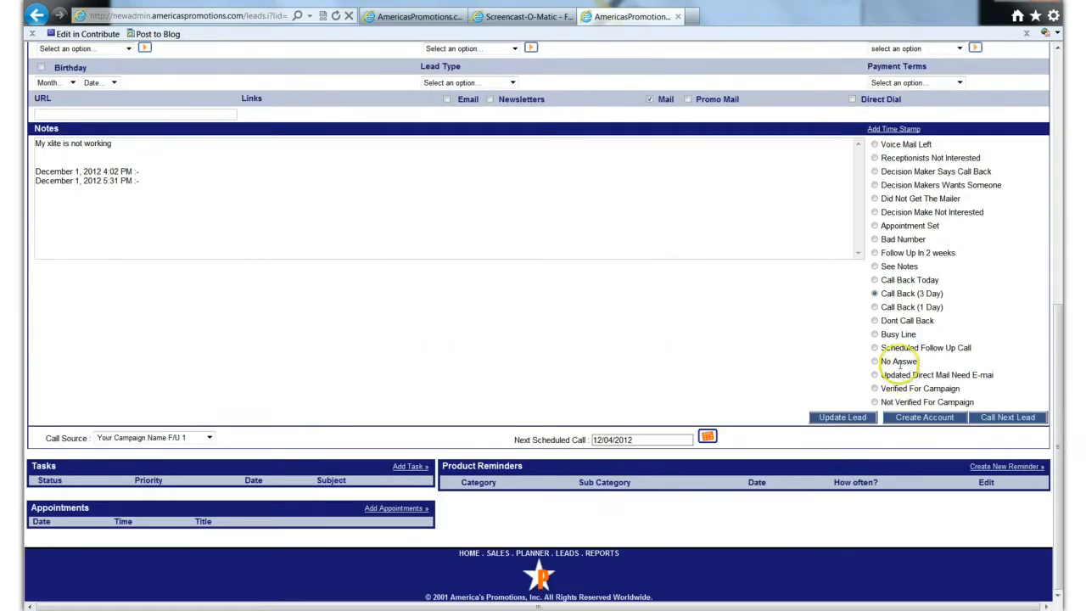
pyautogui.click(1016, 418)
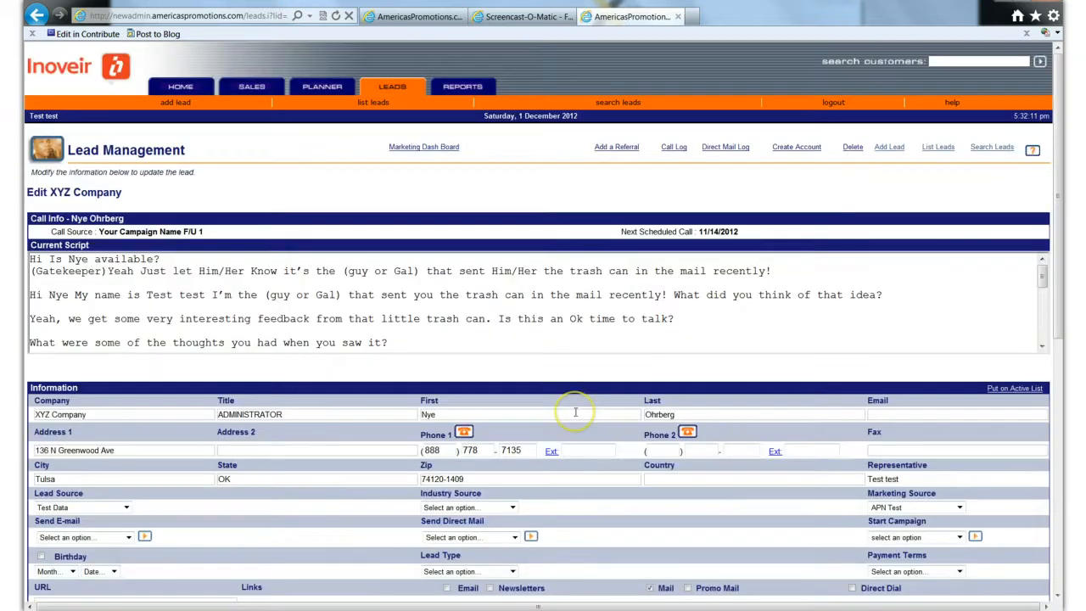
pyautogui.scroll(-2, 501, 447)
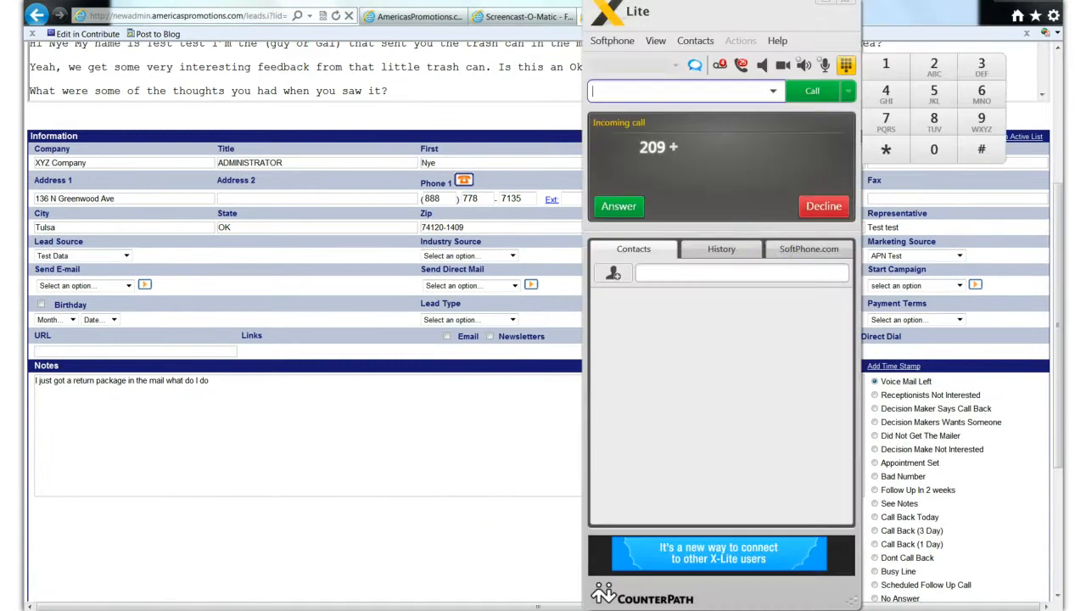
pyautogui.click(820, 206)
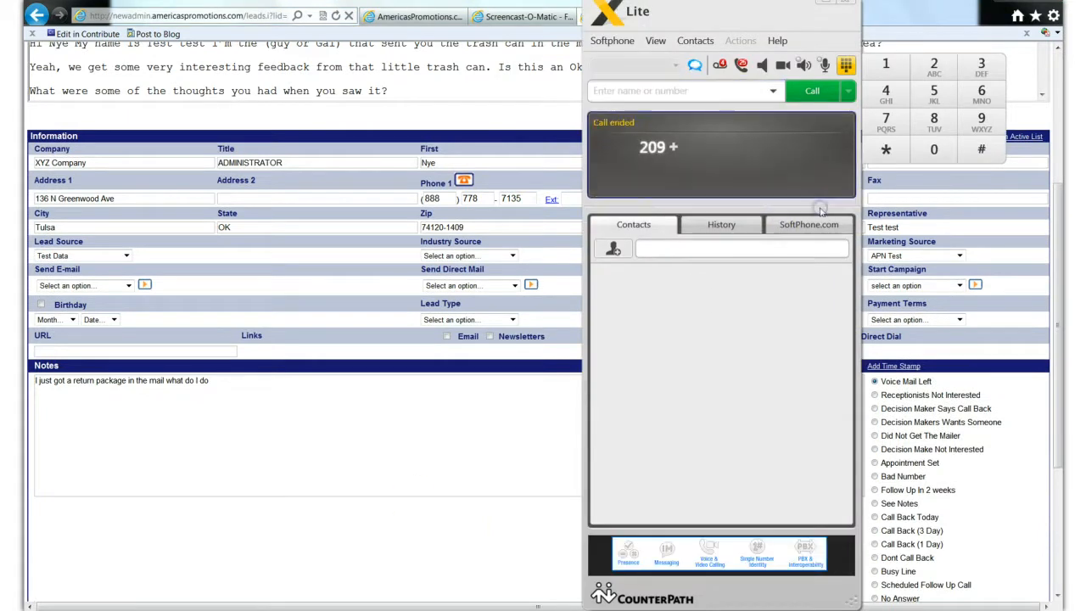
pyautogui.click(516, 425)
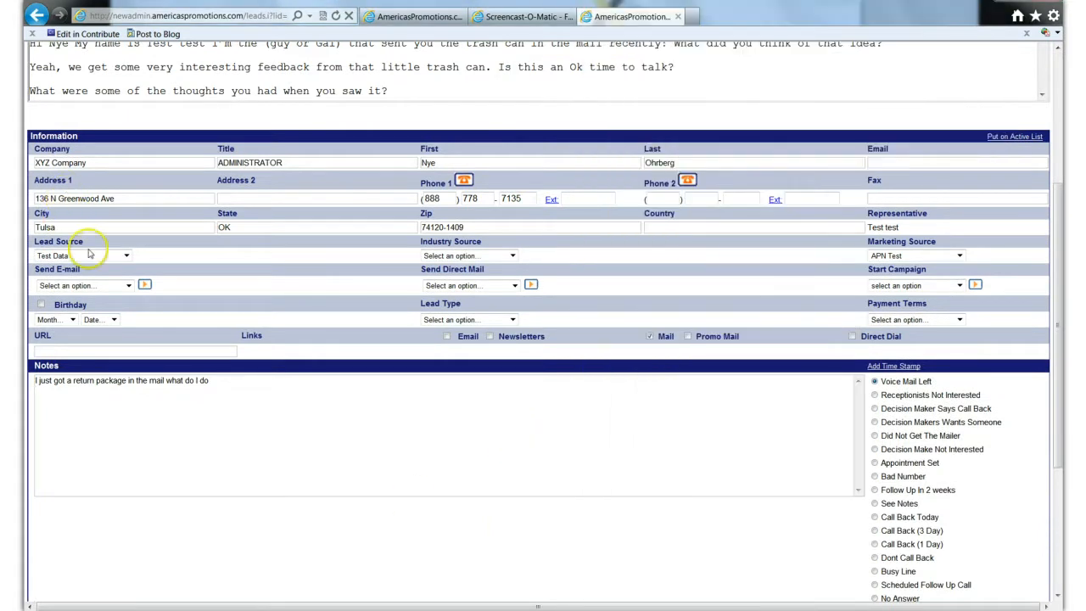
# - Examine the Start Campaign options on the XYZ Company lead without choosing one, and return to the notes
pyautogui.click(153, 404)
pyautogui.click(303, 404)
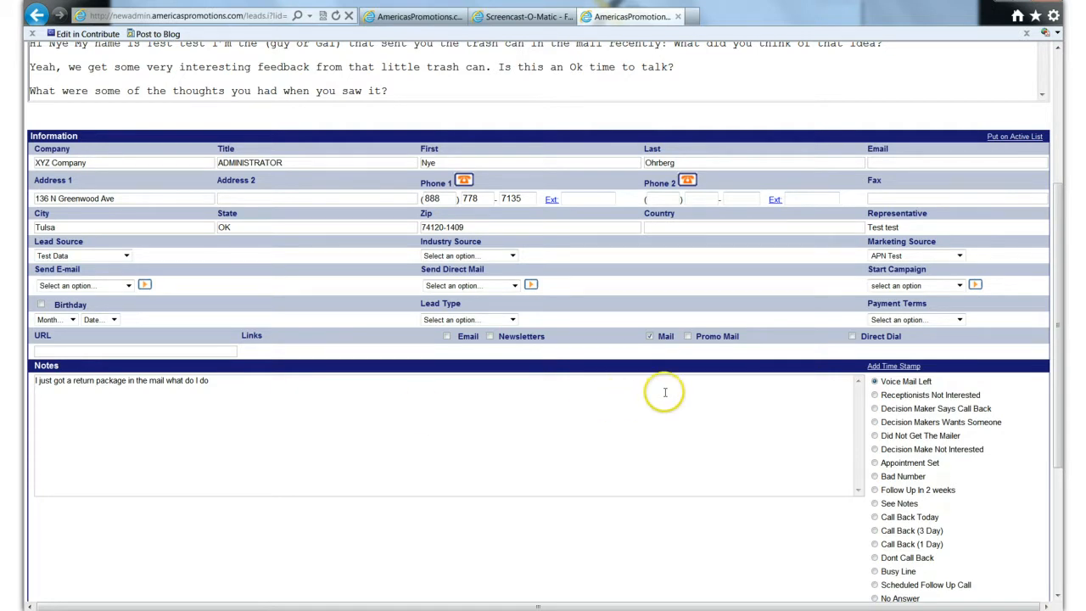
pyautogui.click(959, 286)
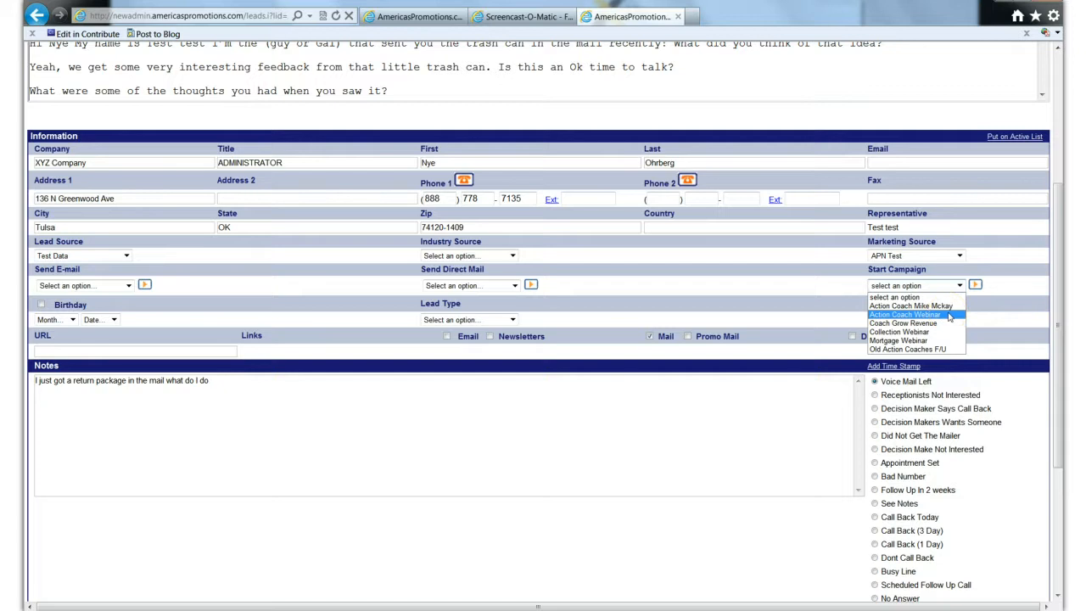
pyautogui.click(975, 285)
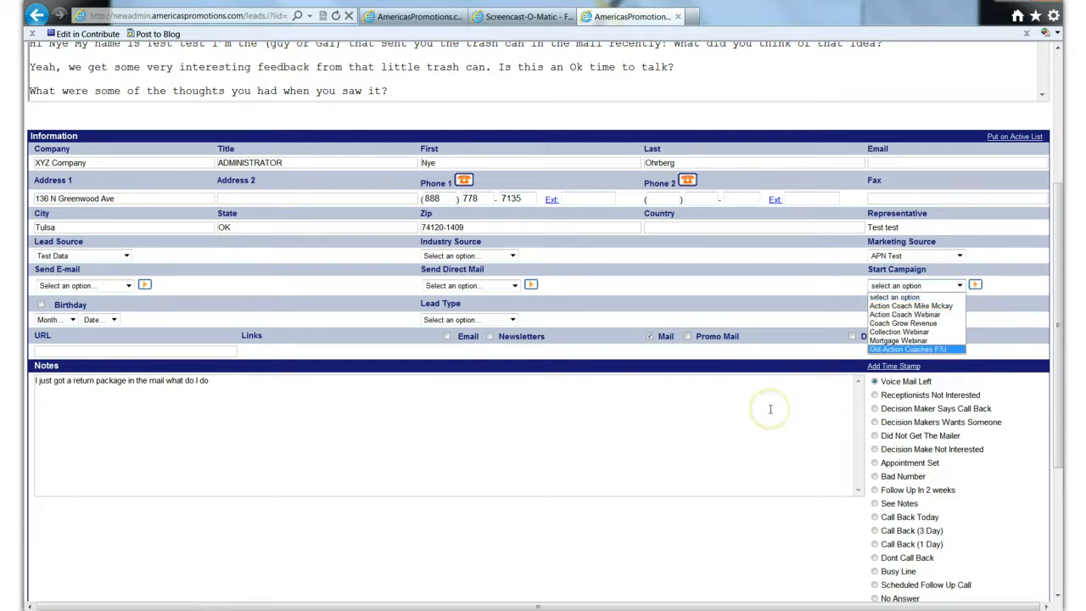
pyautogui.click(271, 404)
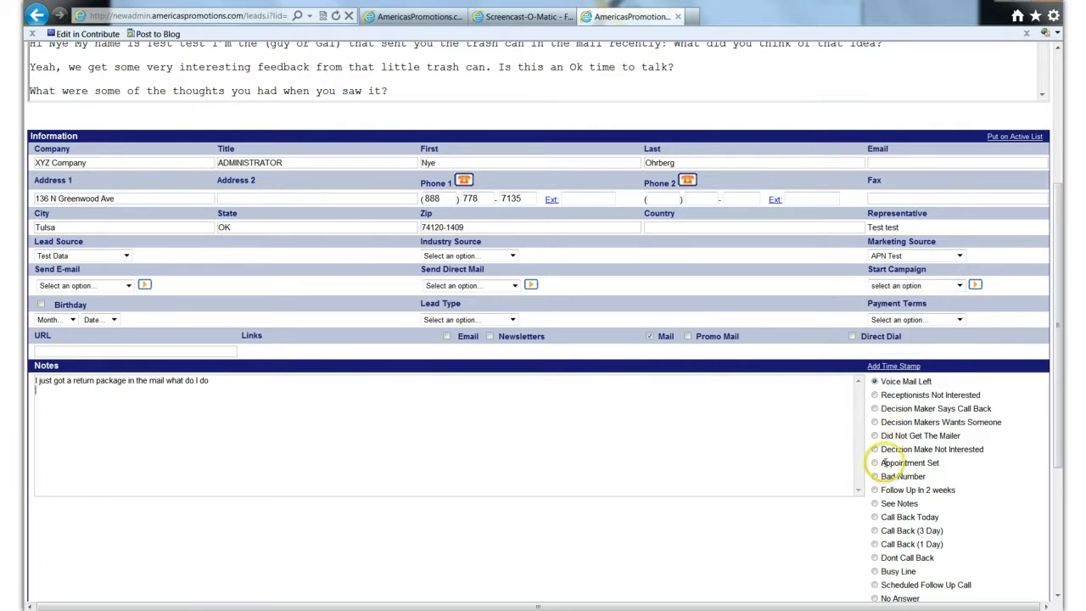
# - Set the XYZ Company lead's status to Follow Up In 2 weeks and note that the box got returned, looks like the wrong address, please reverify and resend
pyautogui.scroll(-2, 878, 458)
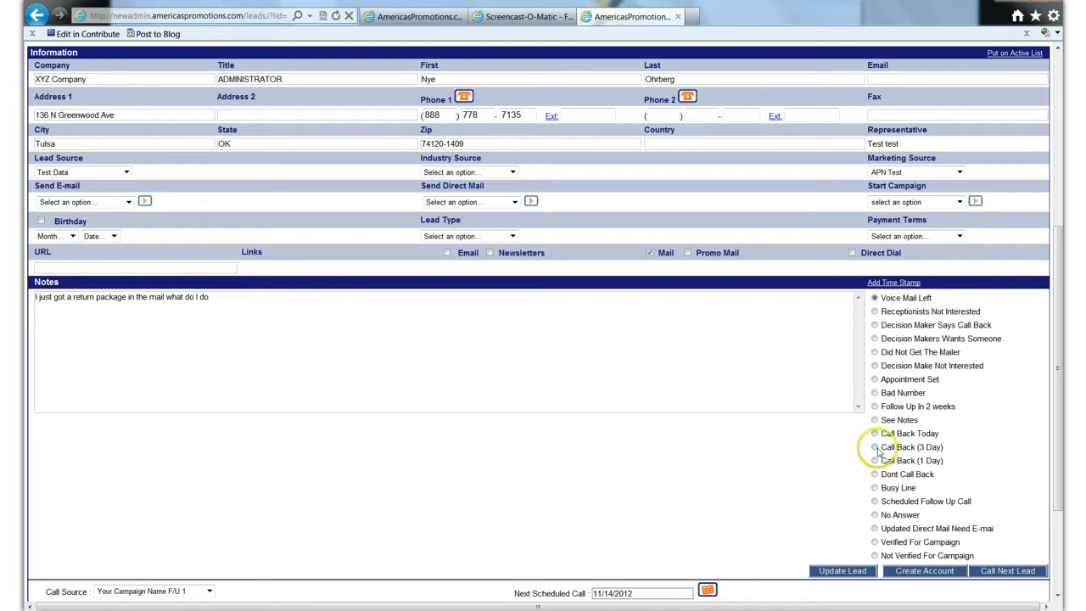
pyautogui.click(875, 406)
pyautogui.click(166, 331)
pyautogui.click(163, 317)
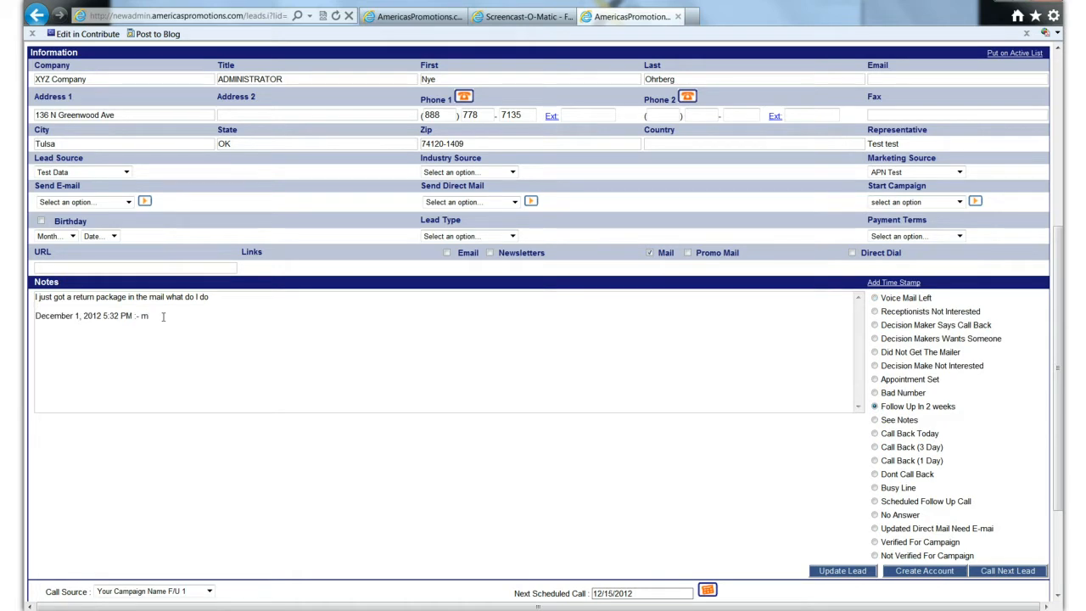
pyautogui.write('the bocx gotr returned looks like the wrong address please')
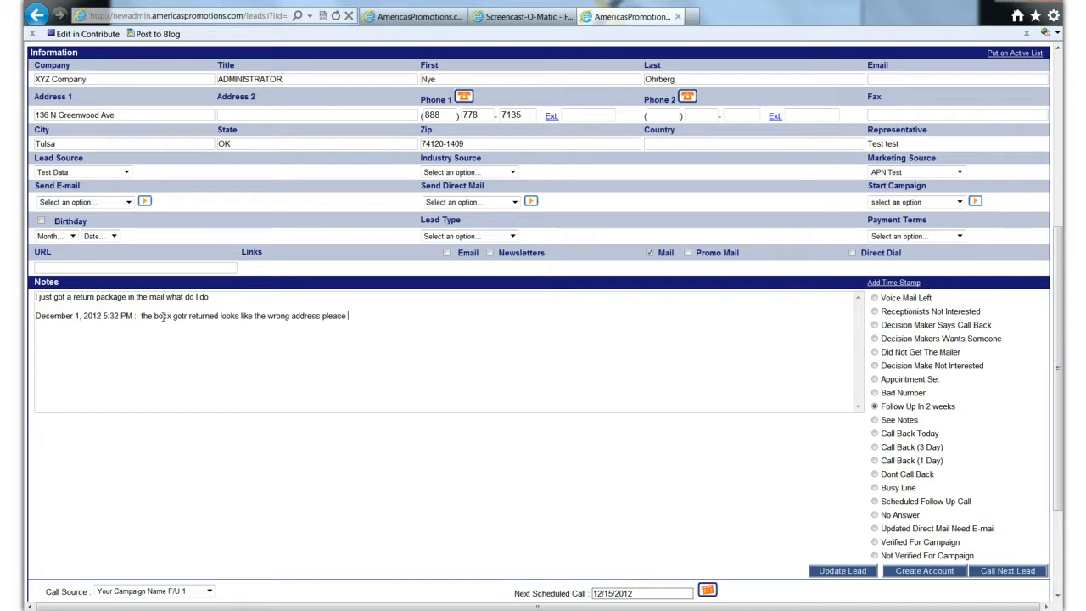
pyautogui.write(' reve')
pyautogui.write('rify')
pyautogui.write(' and resend')
# - Call the next lead, COMPANY NAME, decline the incoming softphone call, and return to the lead's notes
pyautogui.click(998, 573)
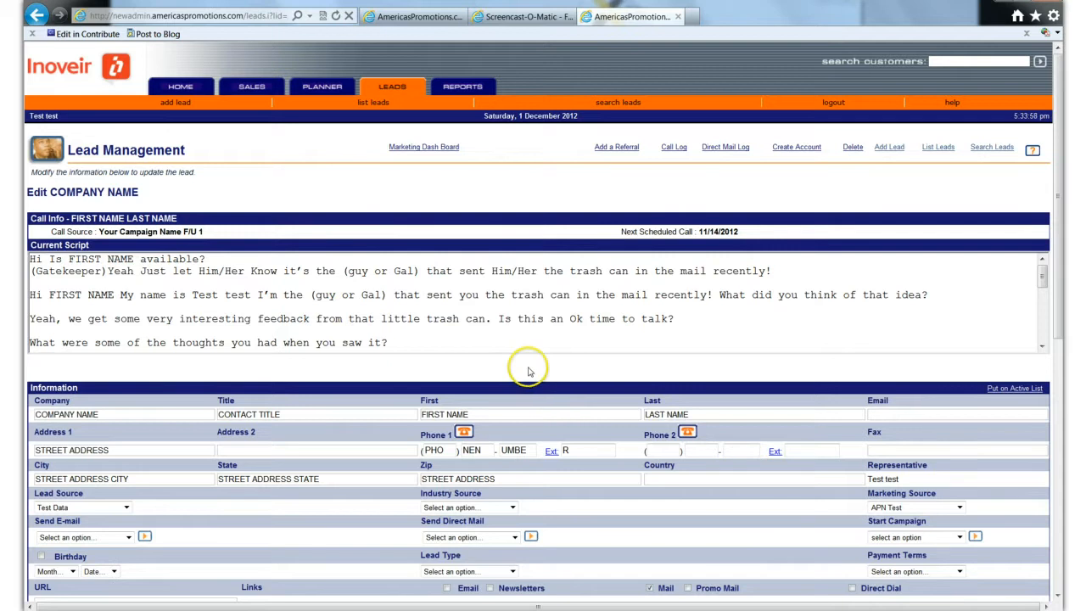
pyautogui.scroll(-3, 527, 370)
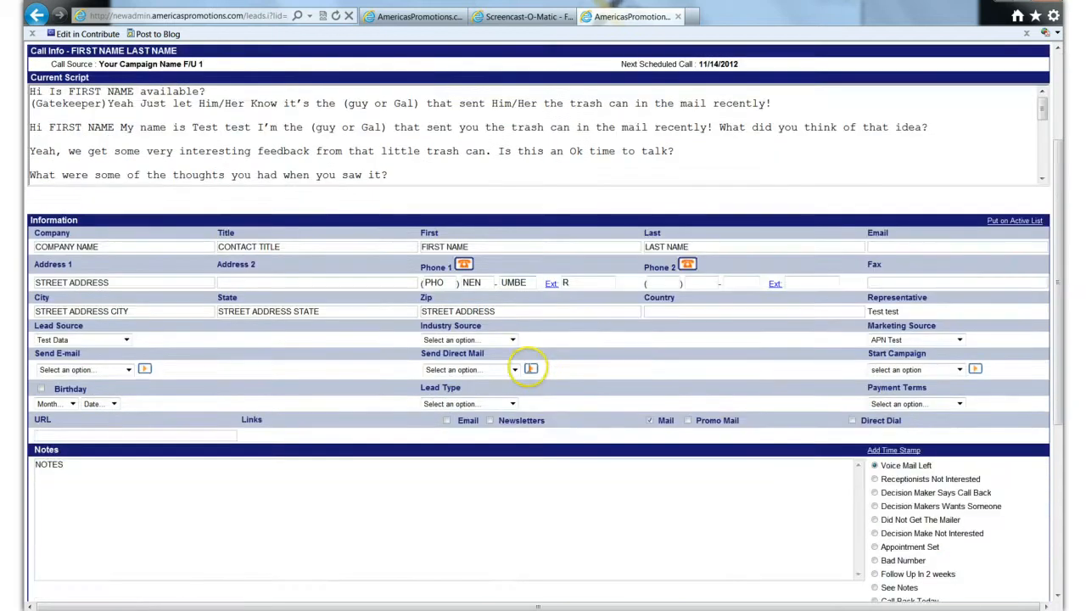
pyautogui.scroll(-2, 530, 368)
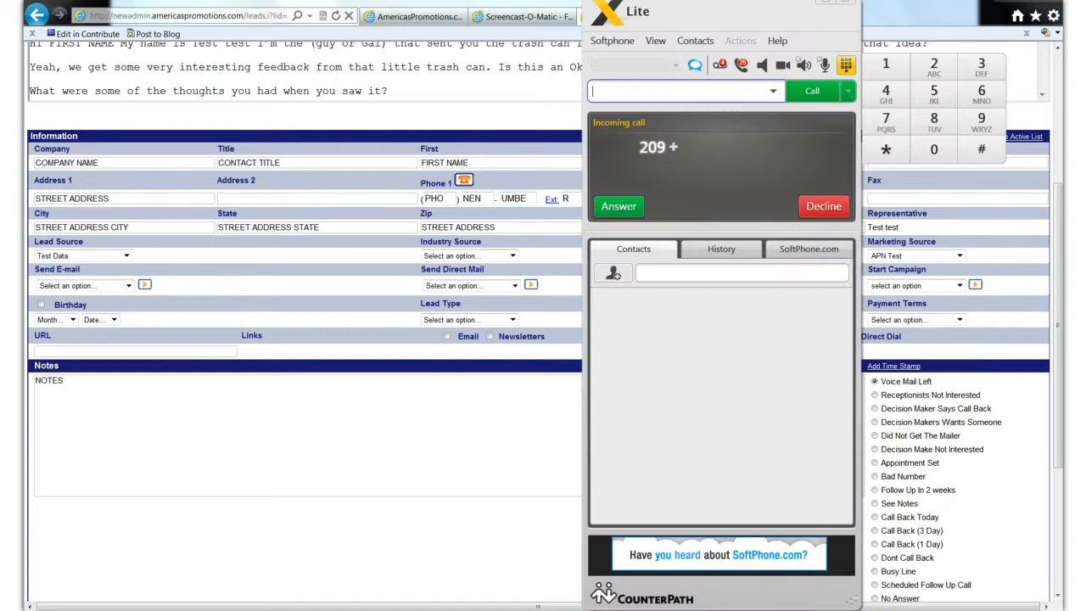
pyautogui.click(803, 197)
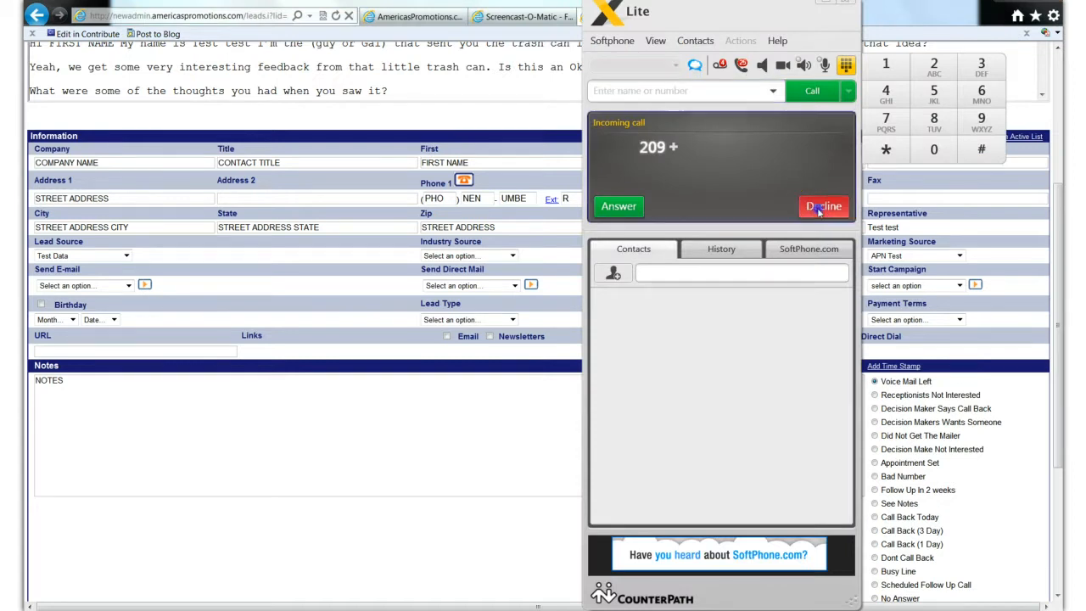
pyautogui.click(490, 415)
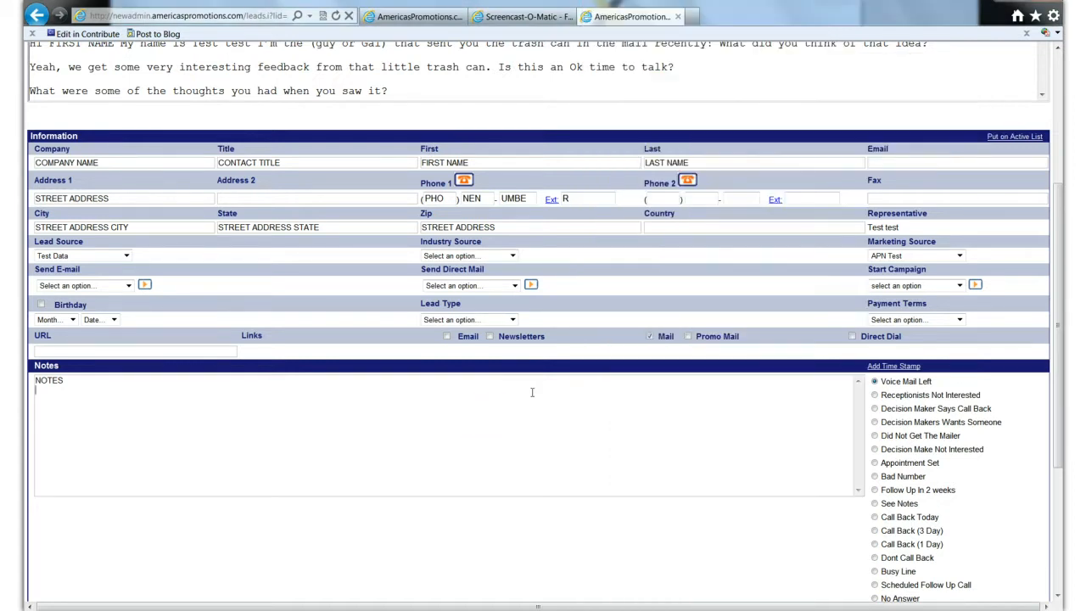
# - Start a new appointment for the COMPANY NAME lead and title it "Meeting with" followed by the contact's full name
pyautogui.scroll(-3, 532, 392)
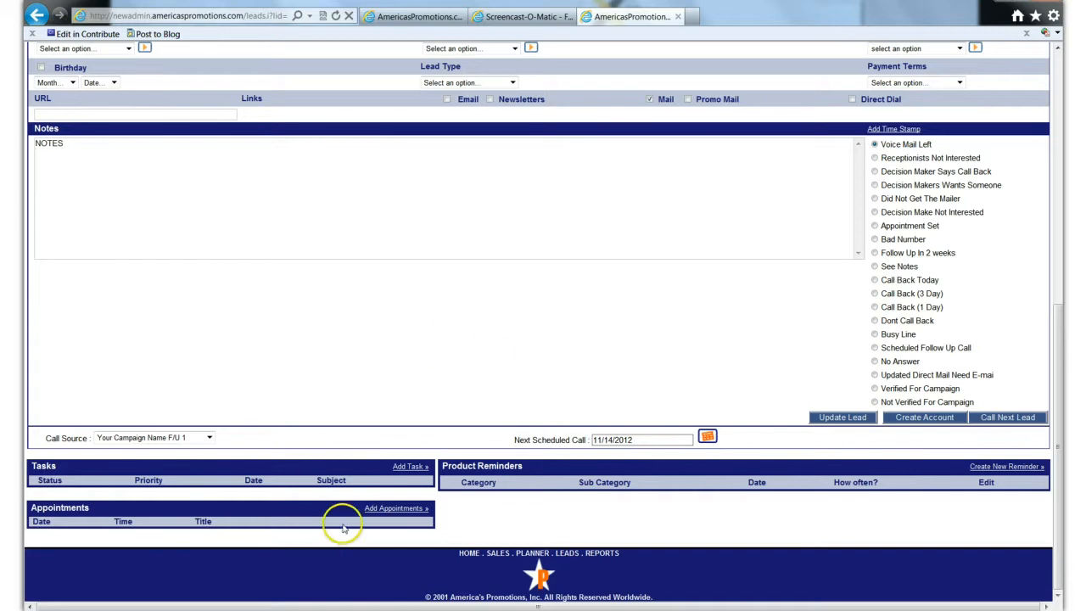
pyautogui.click(385, 511)
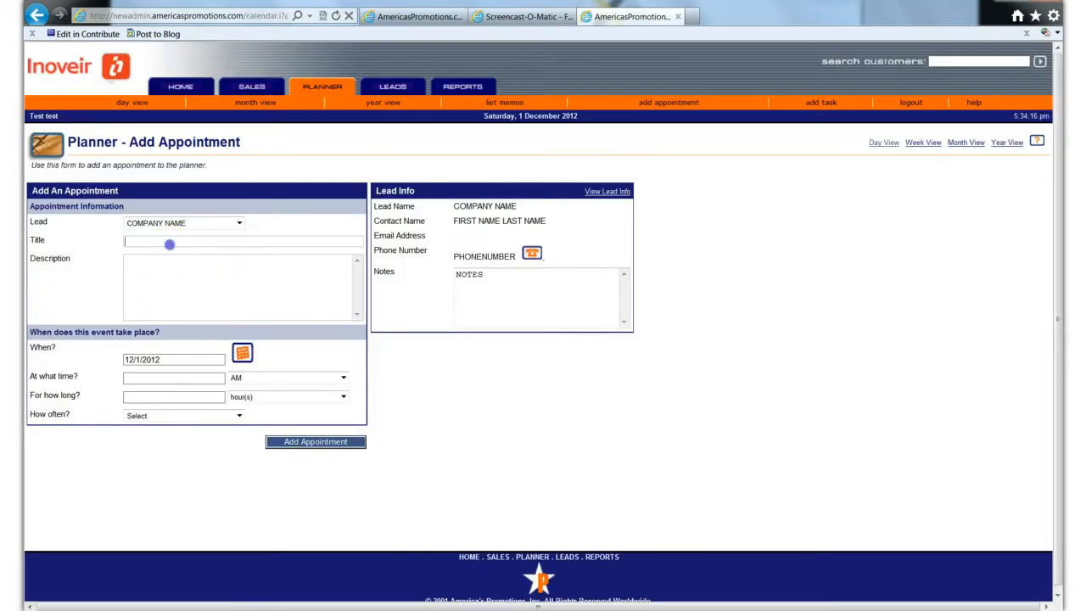
pyautogui.click(170, 243)
pyautogui.write('Meeting w')
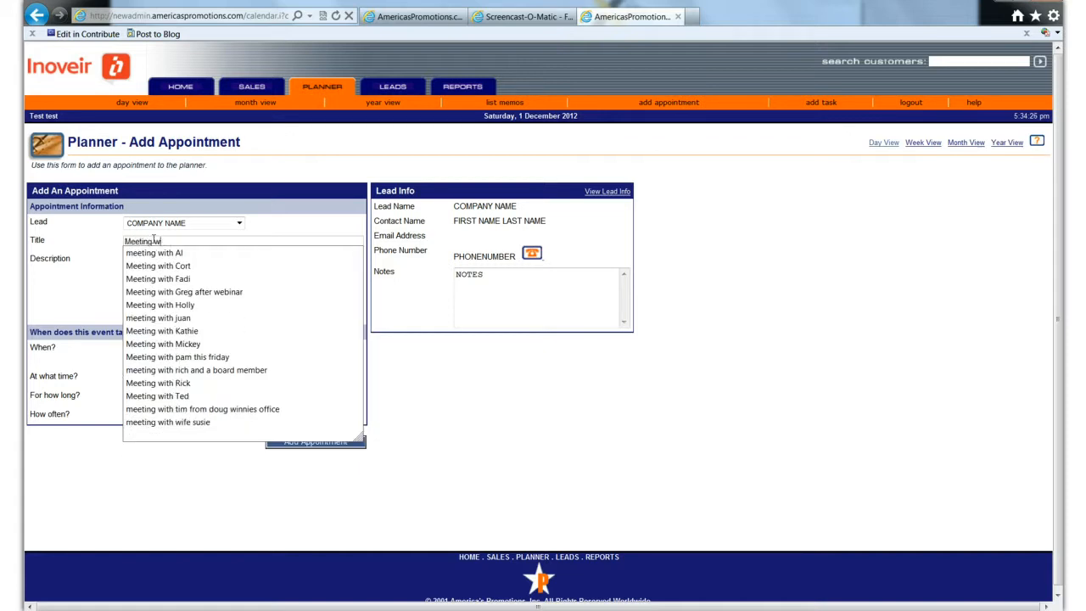
pyautogui.write('ith John ')
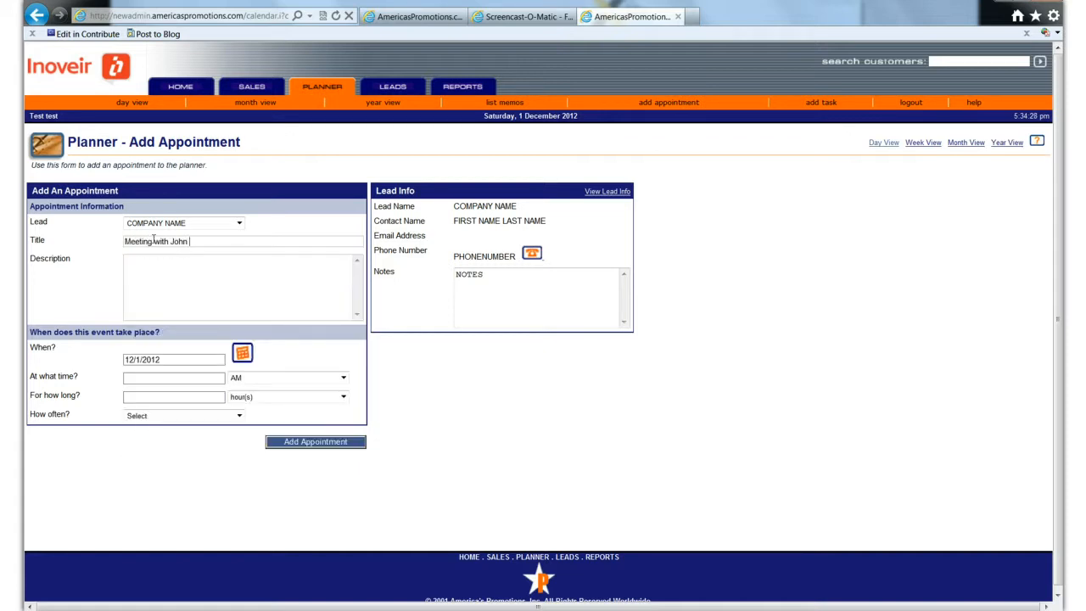
pyautogui.write('Doe')
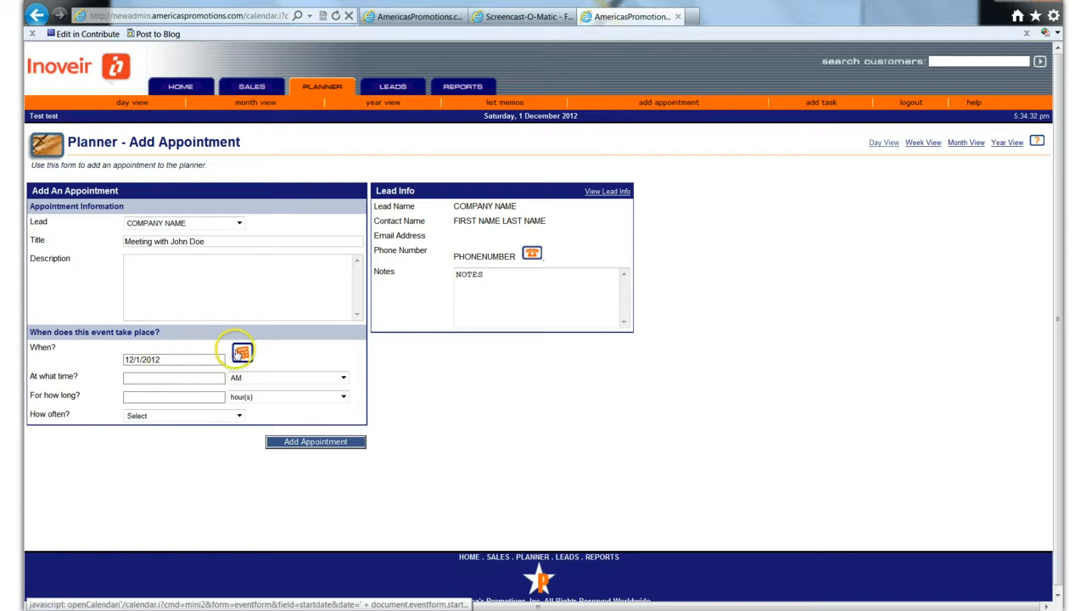
# - Schedule the appointment for 12/18/2012 at 2 PM with a duration of 1 hour
pyautogui.click(241, 351)
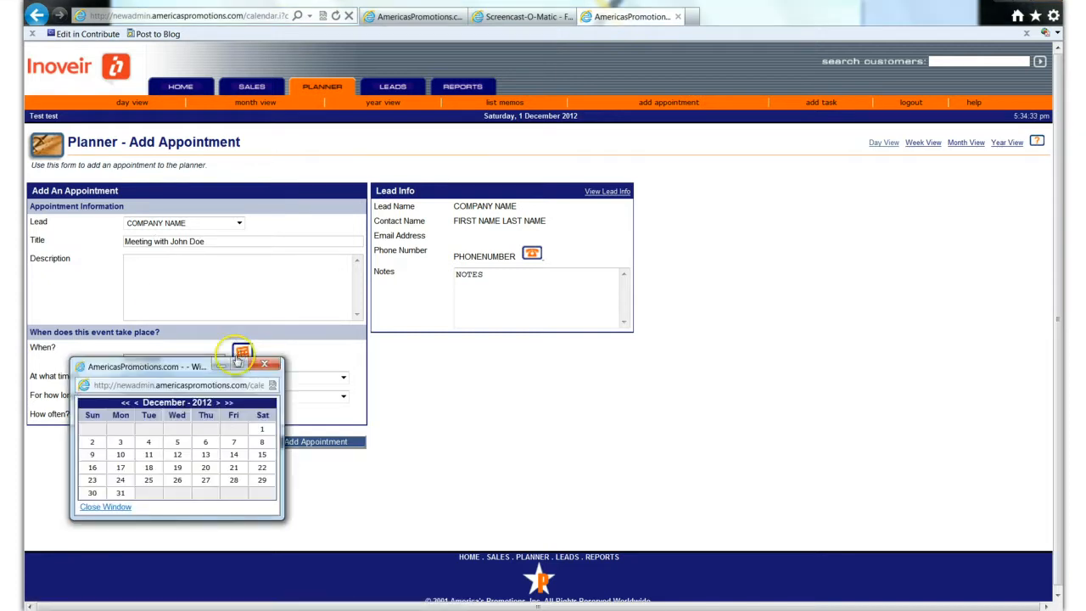
pyautogui.click(149, 468)
pyautogui.click(151, 375)
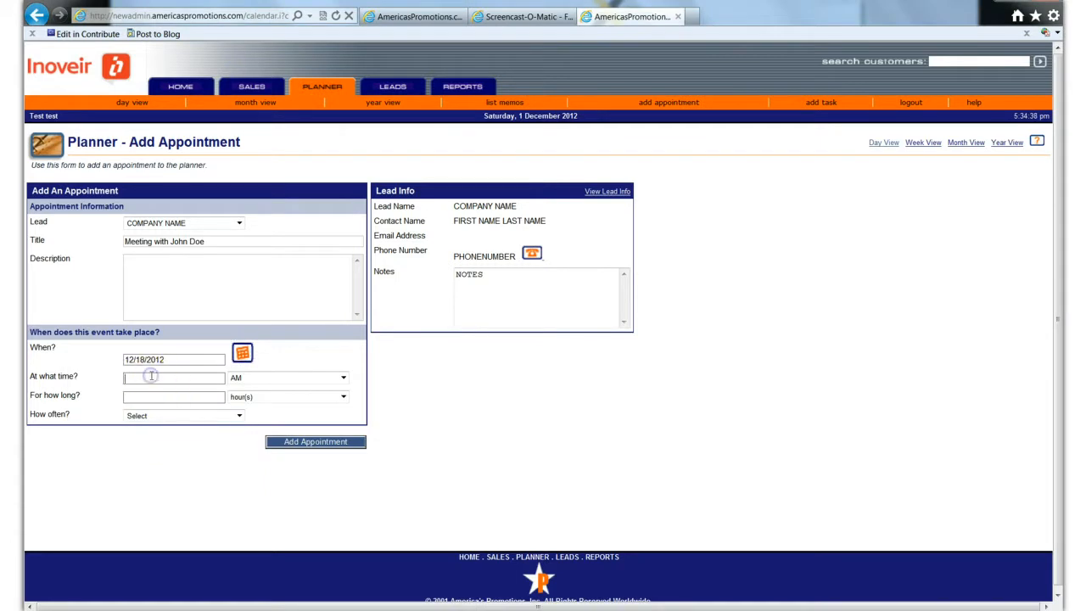
pyautogui.write('2')
pyautogui.click(343, 377)
pyautogui.click(340, 396)
pyautogui.click(189, 398)
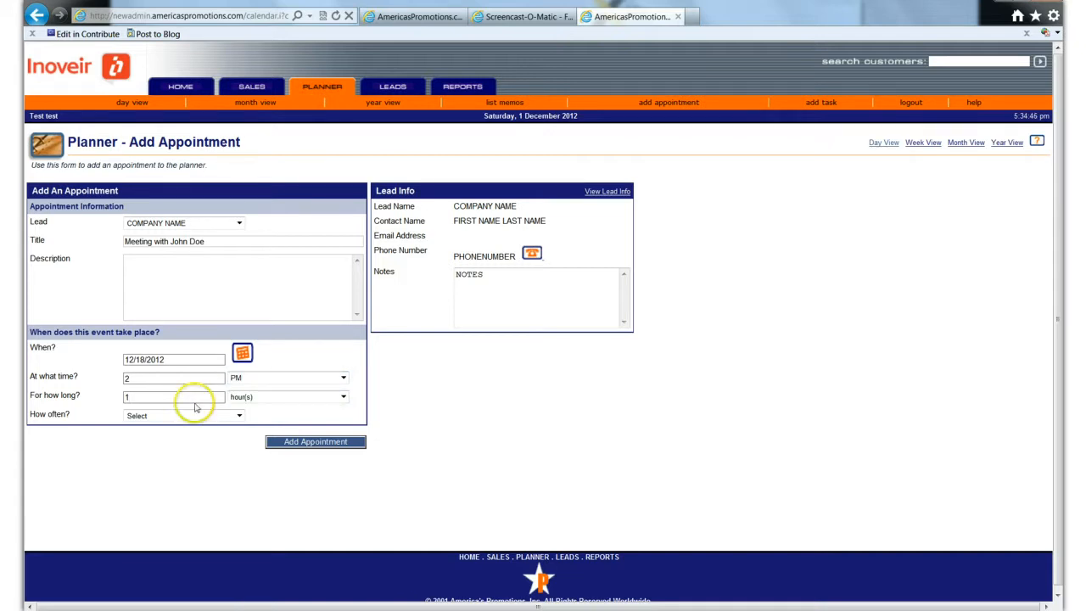
# - Set the appointment to occur just this one time and add it to the planner
pyautogui.click(239, 415)
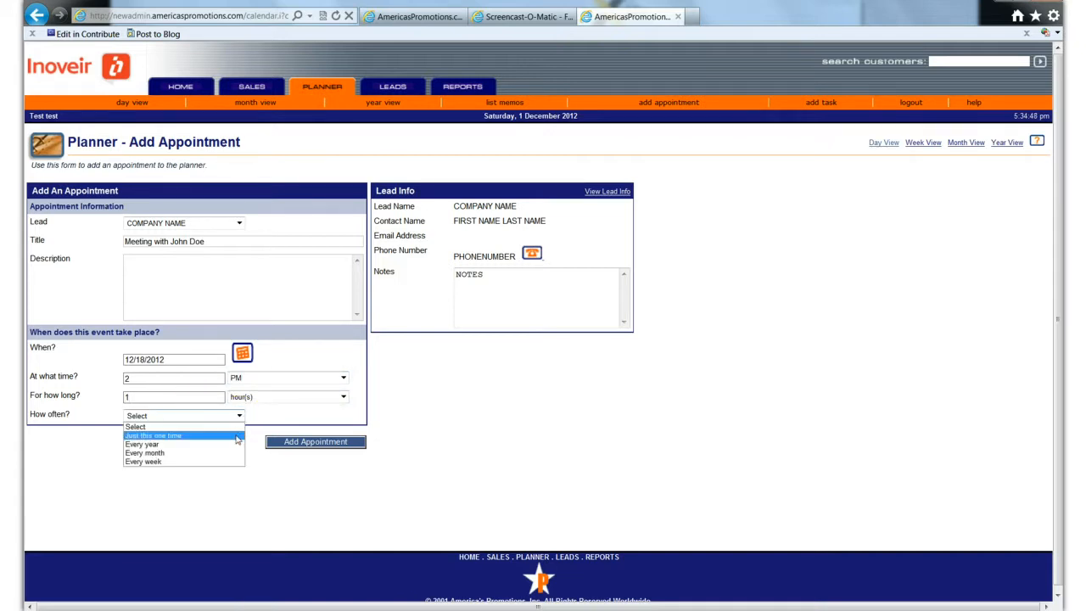
pyautogui.click(238, 436)
pyautogui.click(293, 441)
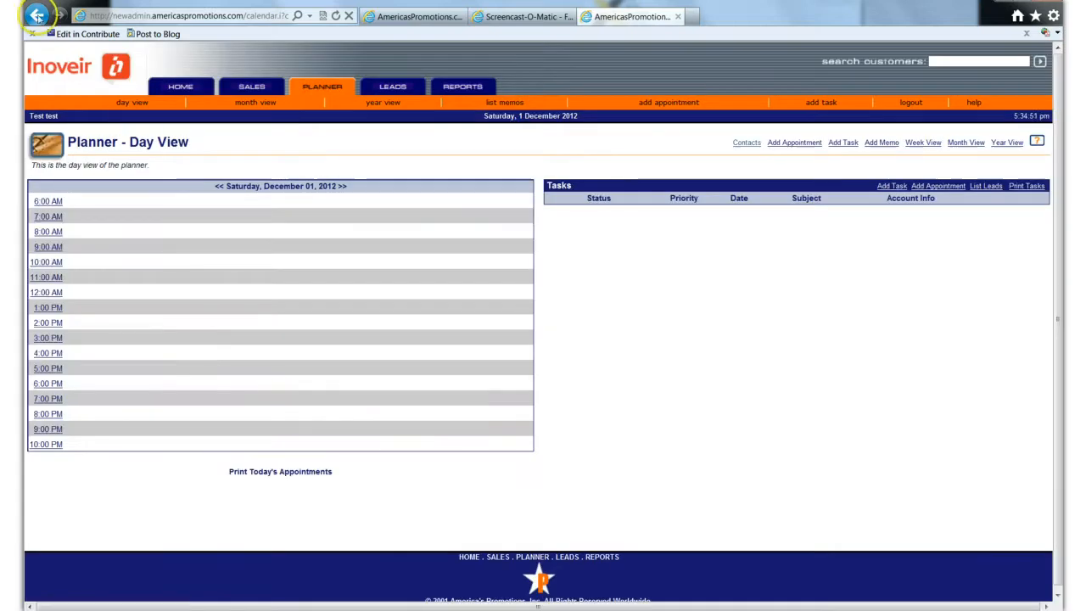
# - Return to the COMPANY NAME lead record and set its status to Appointment Set
pyautogui.click(36, 15)
pyautogui.click(37, 15)
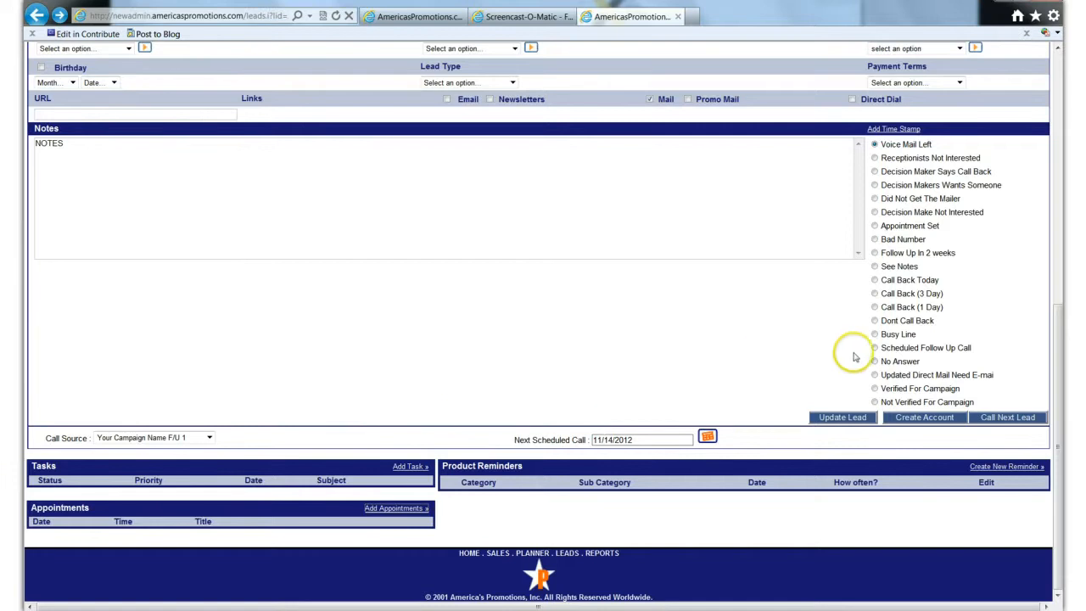
pyautogui.click(874, 225)
# - Add the note "Dec 17 at 2pm see appointment below" after the time stamp and set the lead's next scheduled call to 12/18/2012
pyautogui.click(165, 163)
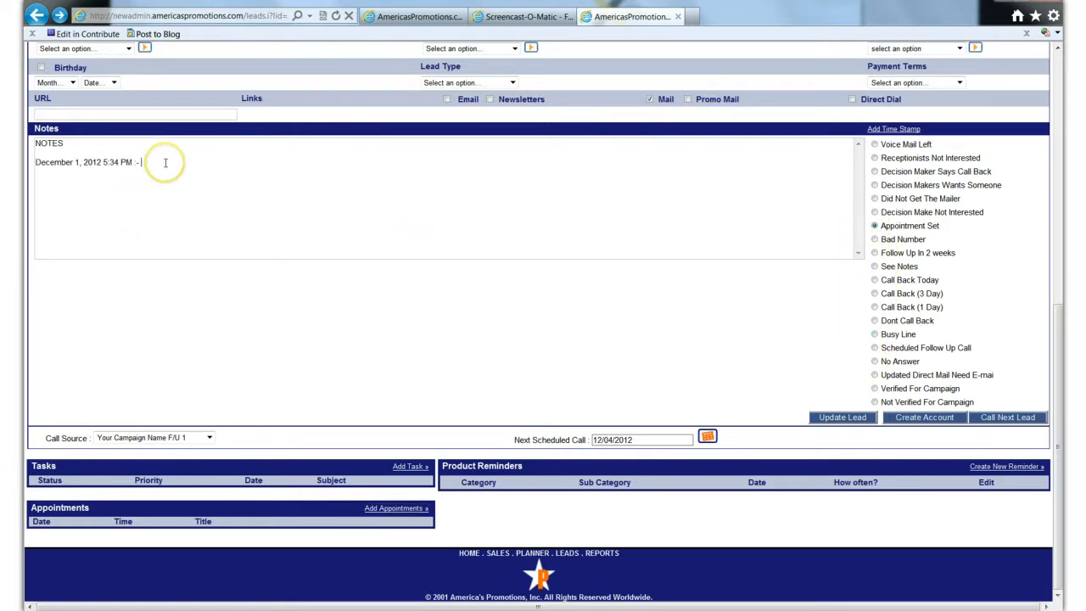
pyautogui.write('Dec 17')
pyautogui.press('BackSpace')
pyautogui.write('17')
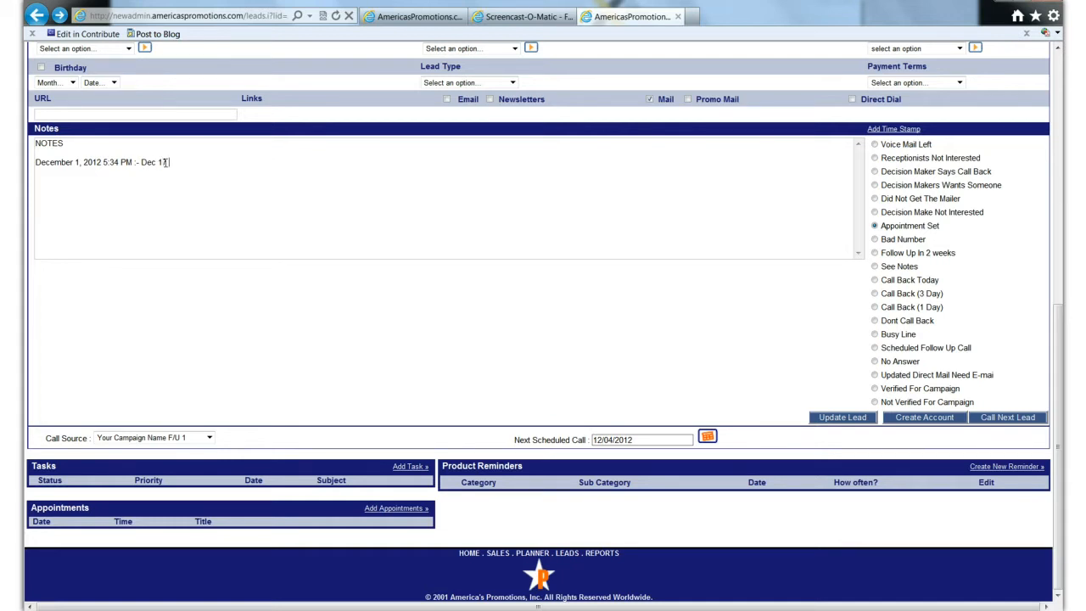
pyautogui.write(' at 2pm see appointment belo')
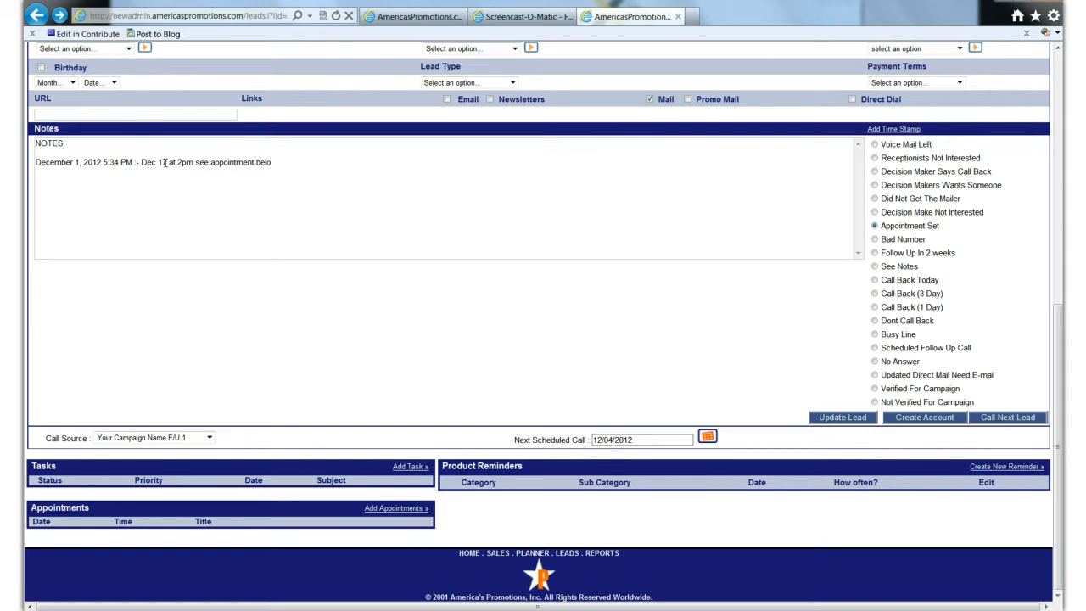
pyautogui.write('w')
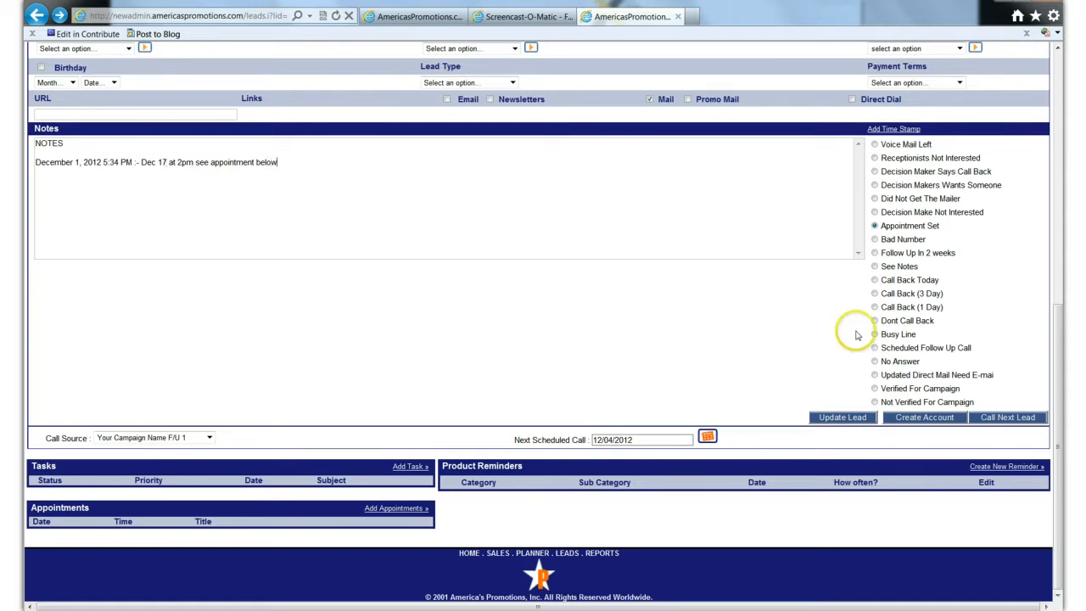
pyautogui.click(707, 437)
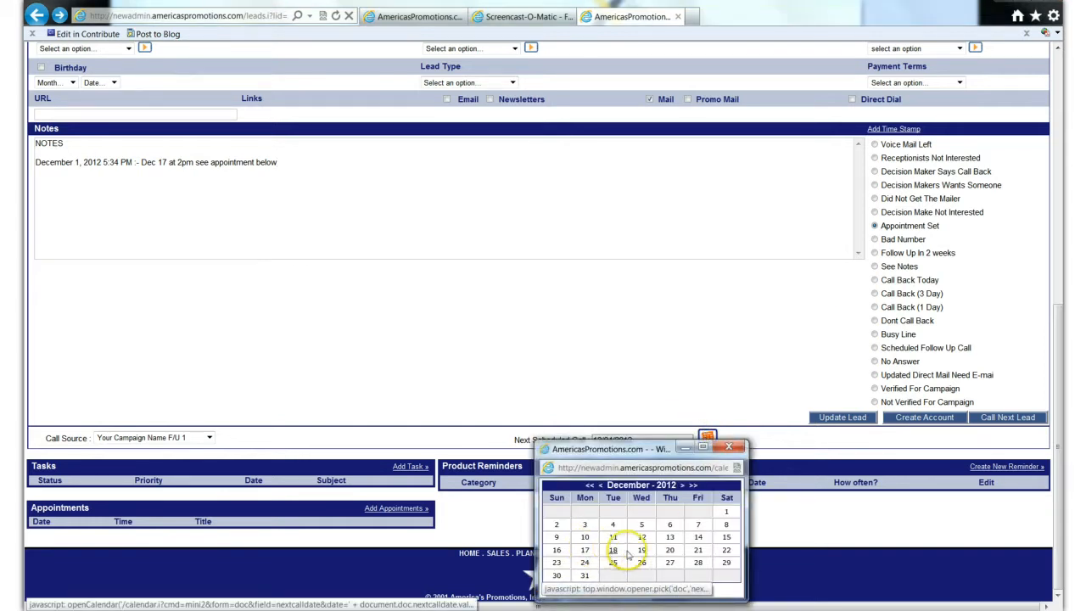
pyautogui.click(613, 549)
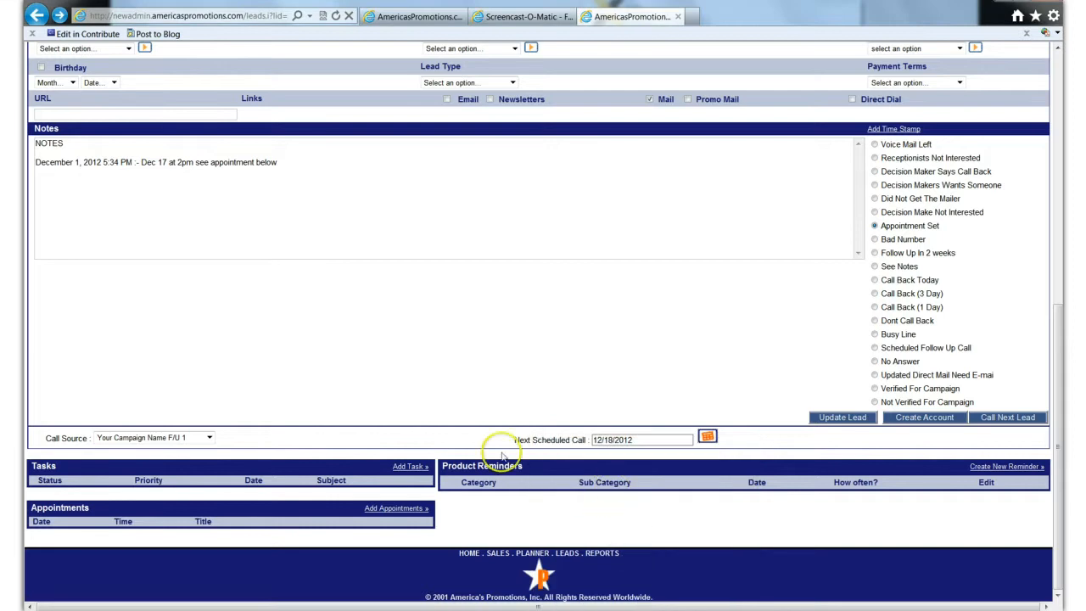
# - Advance to the next lead, Benchmark Home Health, and decline its incoming softphone call in X-Lite
pyautogui.click(1018, 418)
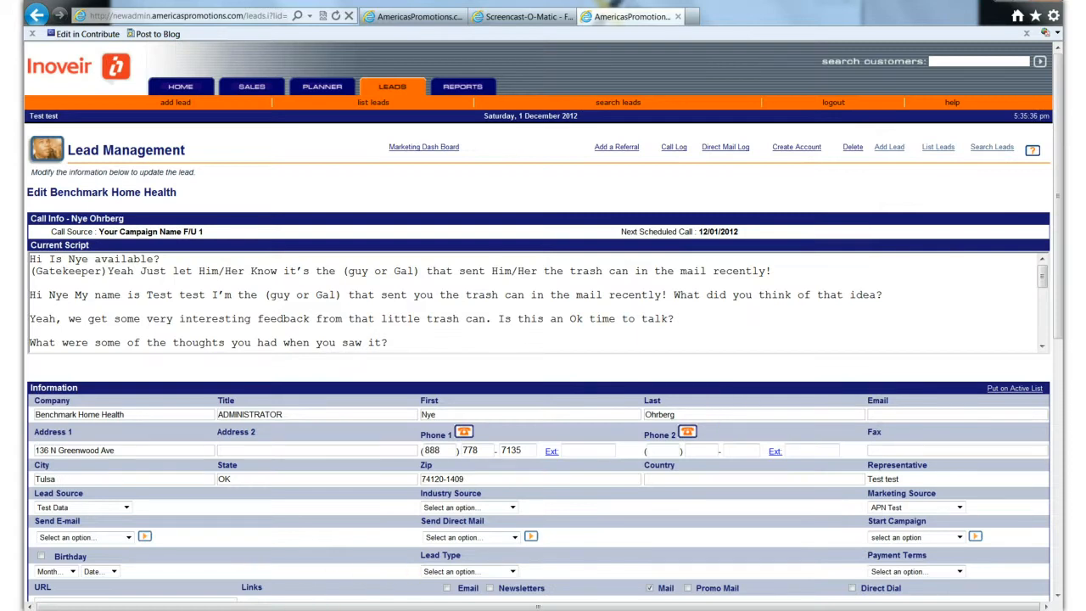
pyautogui.click(817, 206)
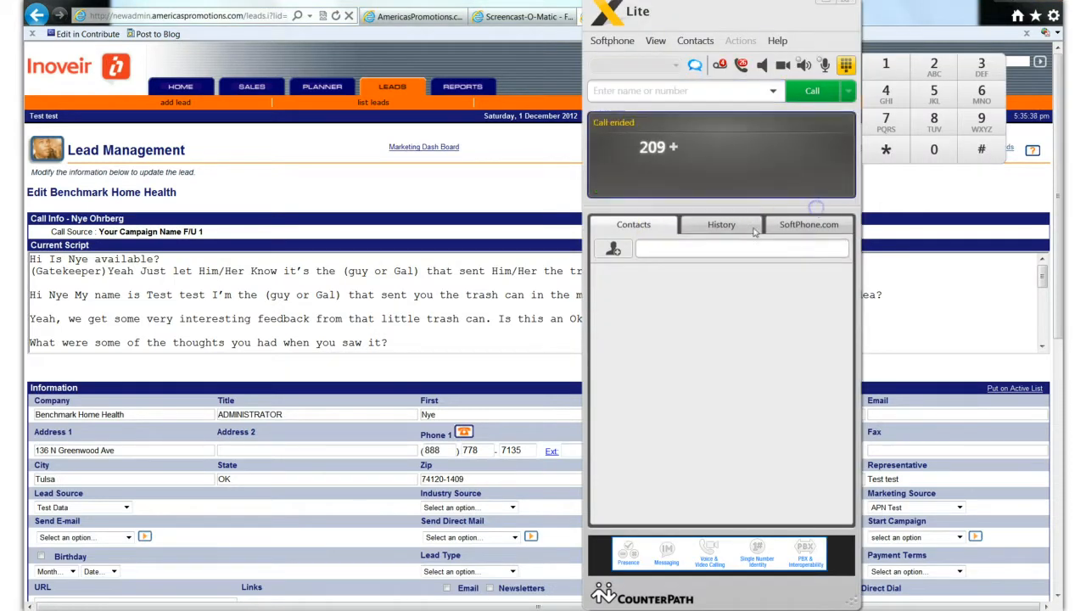
pyautogui.click(522, 344)
pyautogui.scroll(-3, 524, 348)
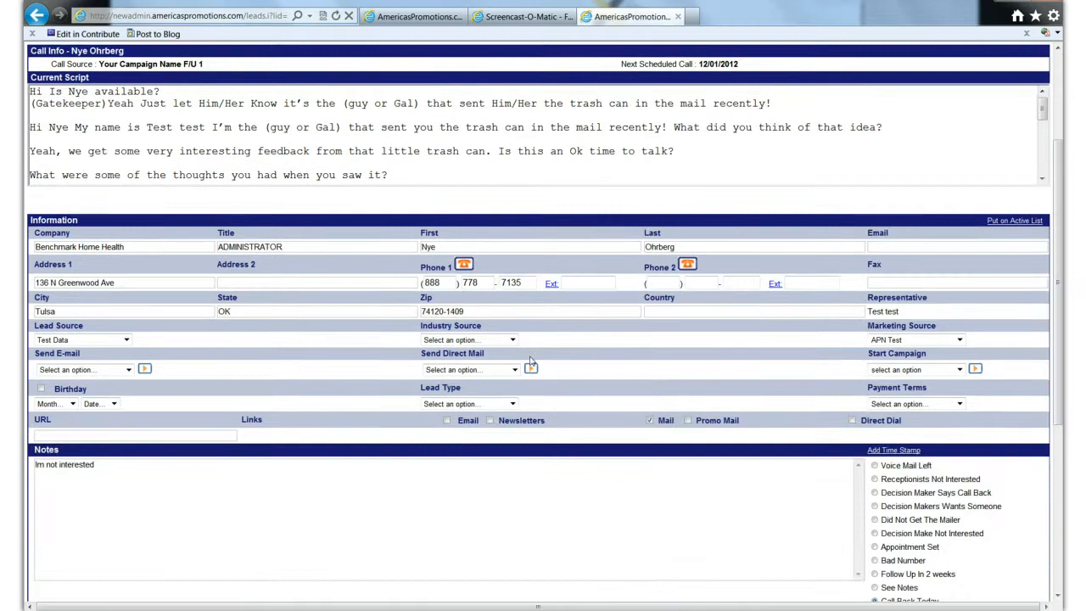
pyautogui.scroll(3, 530, 361)
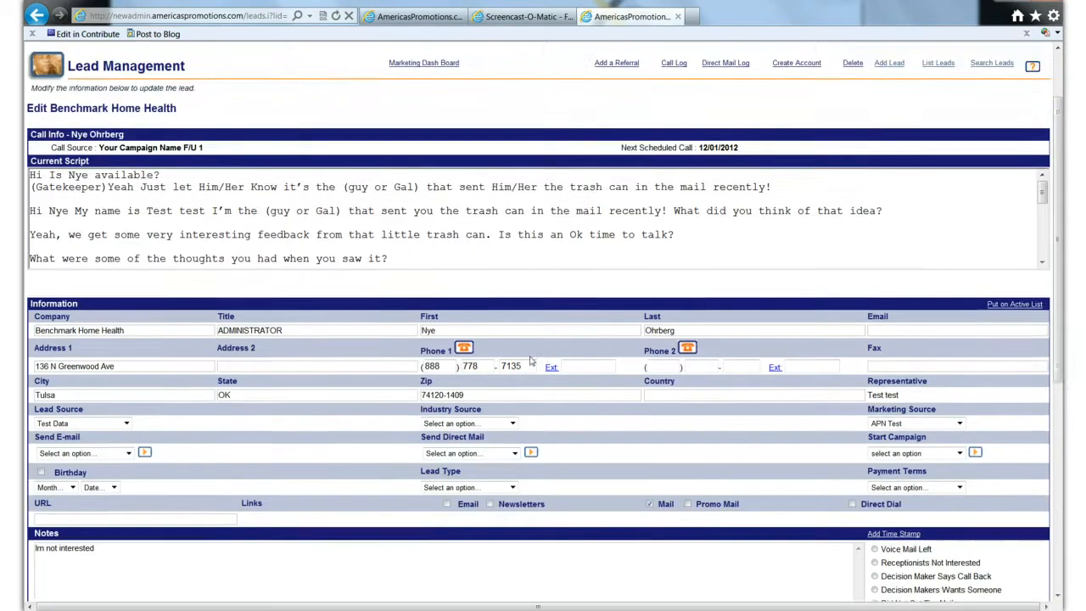
pyautogui.click(534, 357)
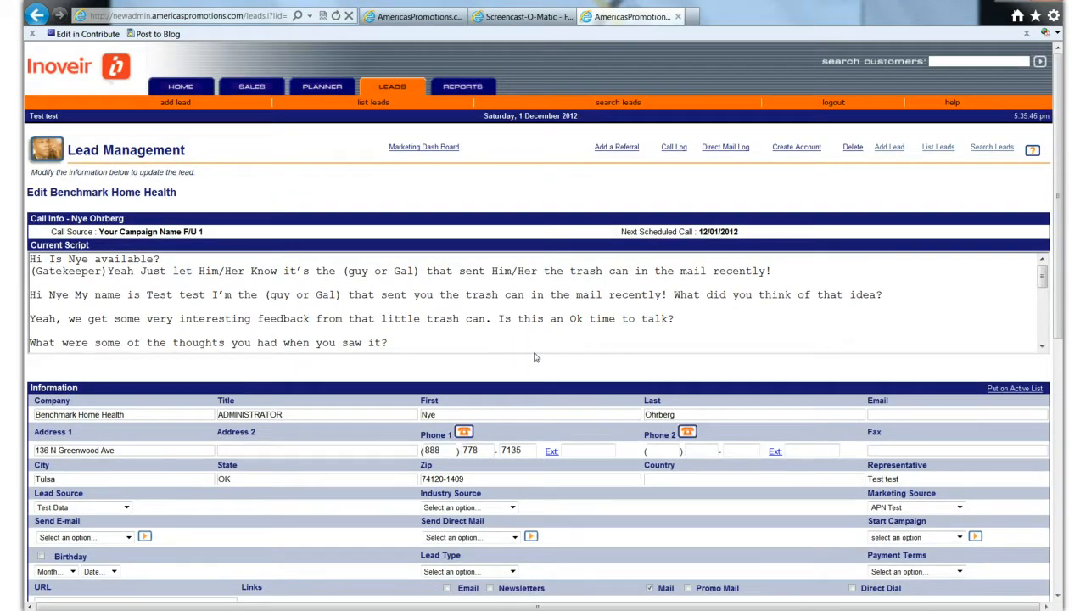
# - Examine the Stop action for the Action Coach Webinar campaign on the lead's Marketing Dash Board and return to the lead record
pyautogui.click(412, 149)
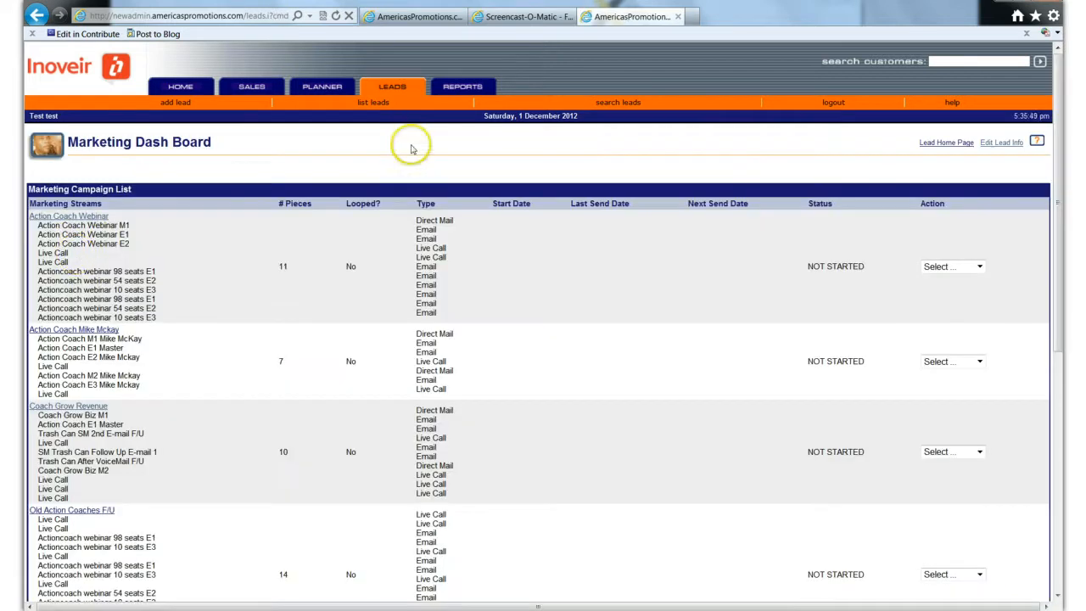
pyautogui.click(307, 222)
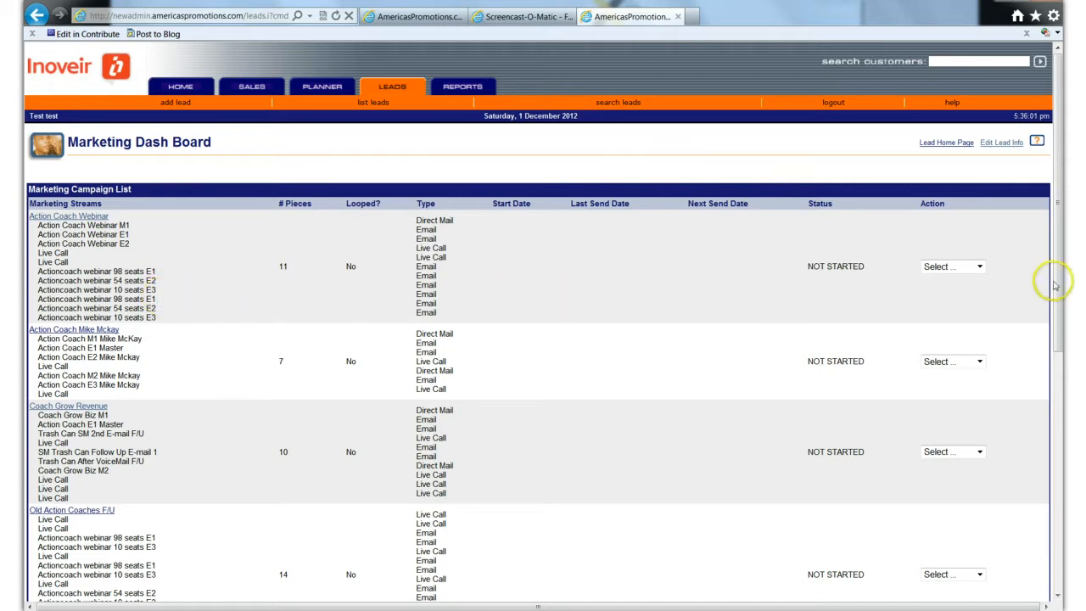
pyautogui.click(980, 267)
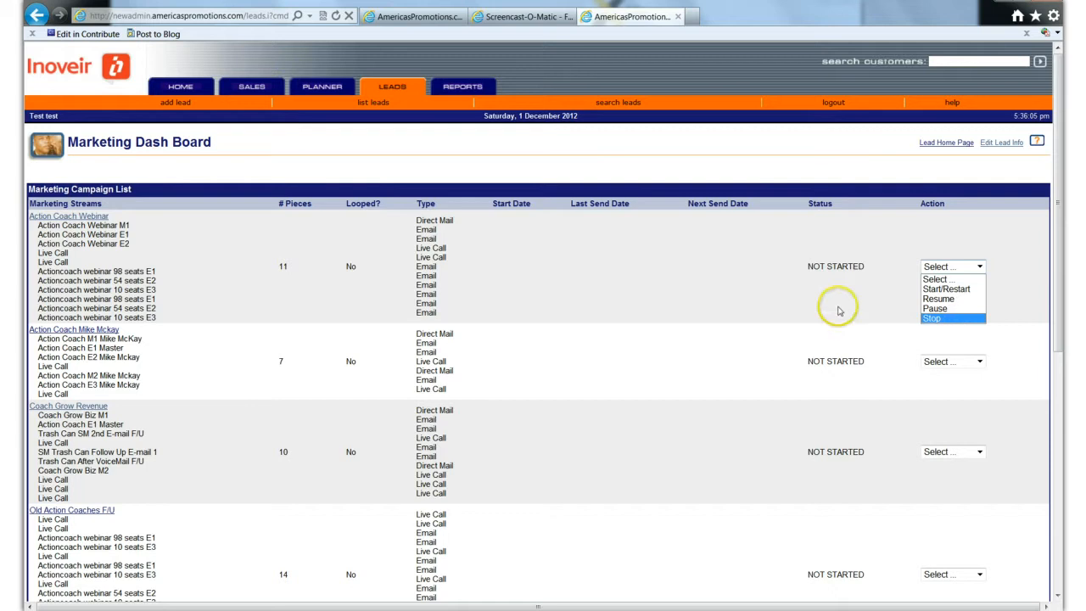
pyautogui.click(636, 366)
pyautogui.scroll(-5, 594, 367)
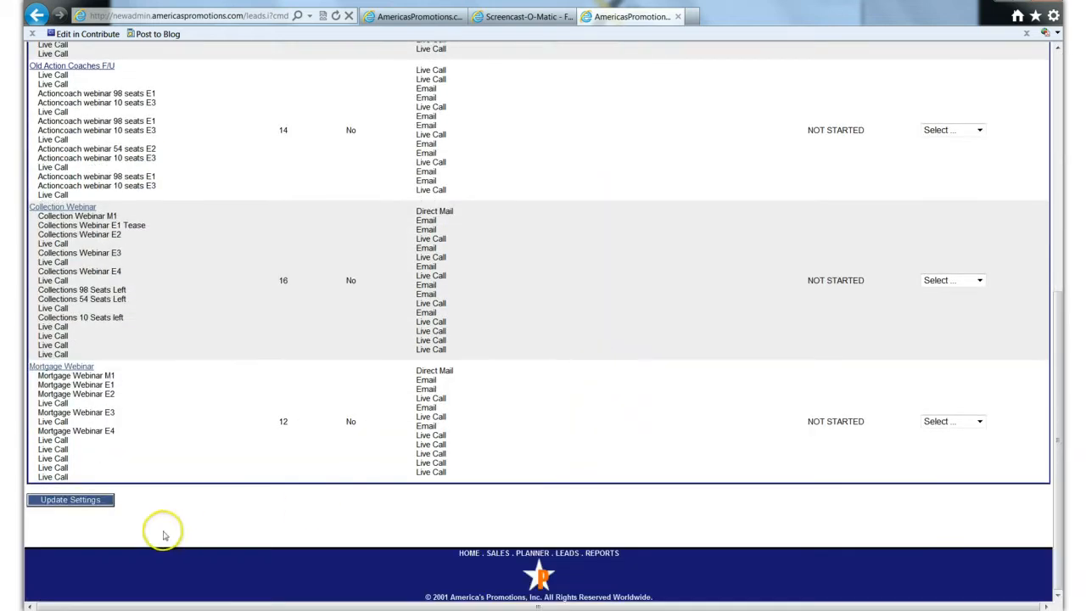
pyautogui.click(87, 504)
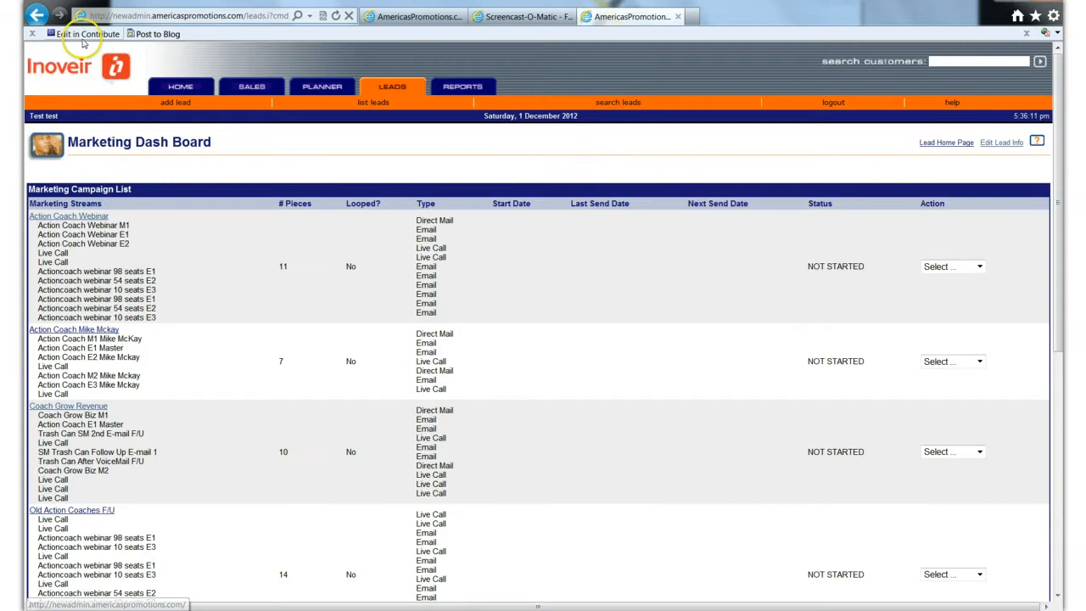
pyautogui.click(37, 15)
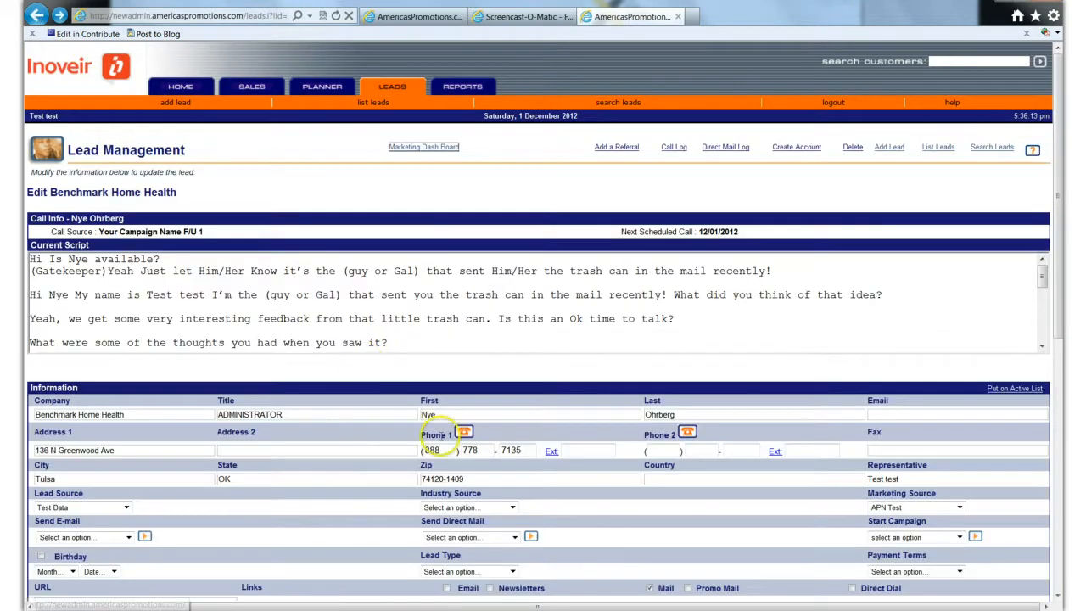
# - Set the Benchmark Home Health lead's status to Dont Call Back with the note "stopped campaign" and go to the next lead
pyautogui.scroll(-3, 440, 446)
pyautogui.click(877, 543)
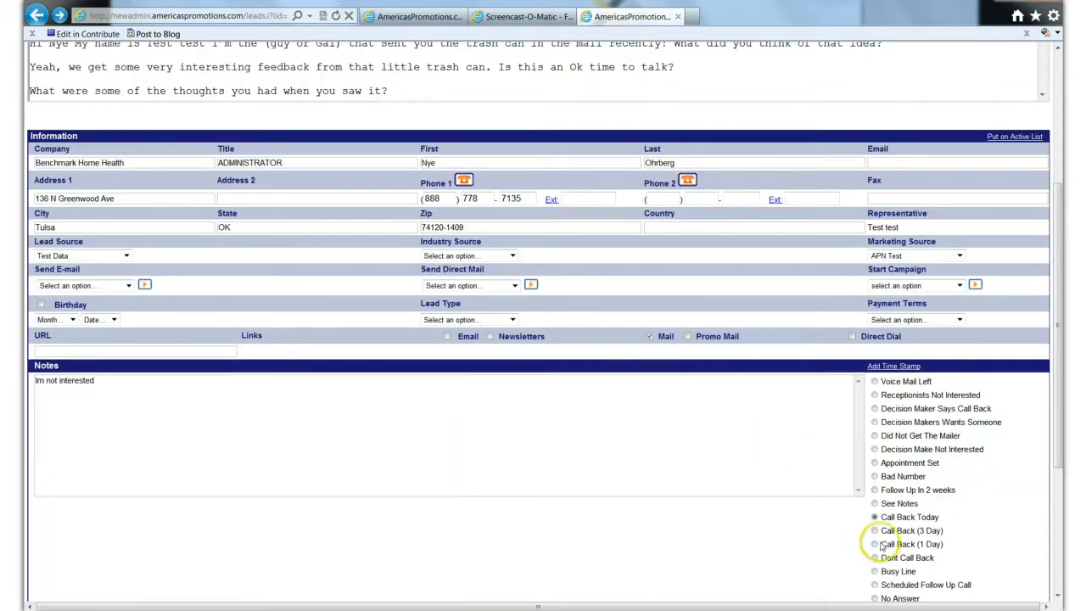
pyautogui.scroll(-1, 876, 539)
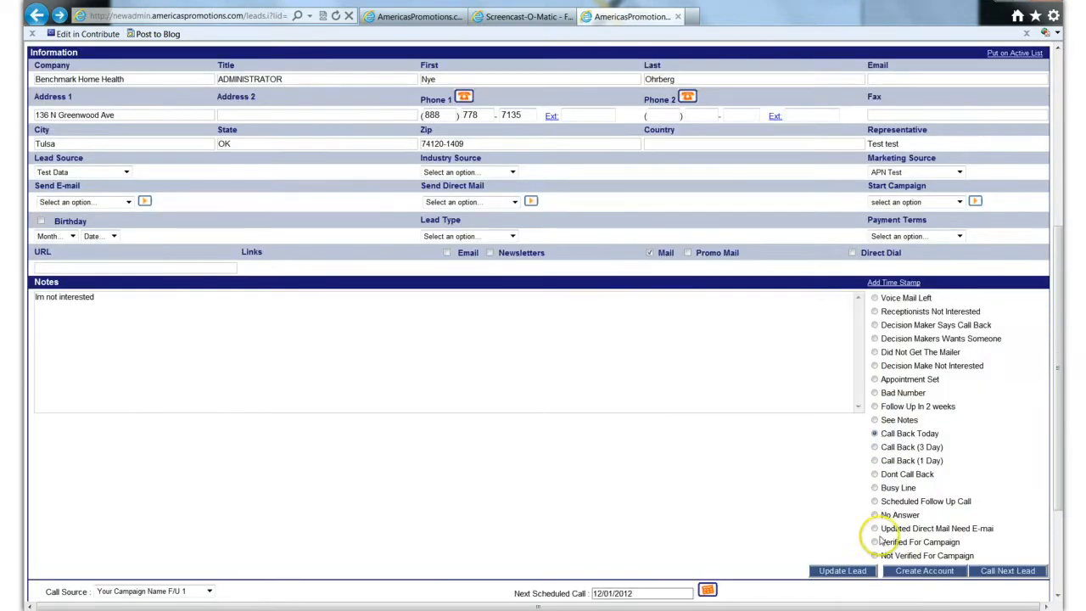
pyautogui.click(875, 406)
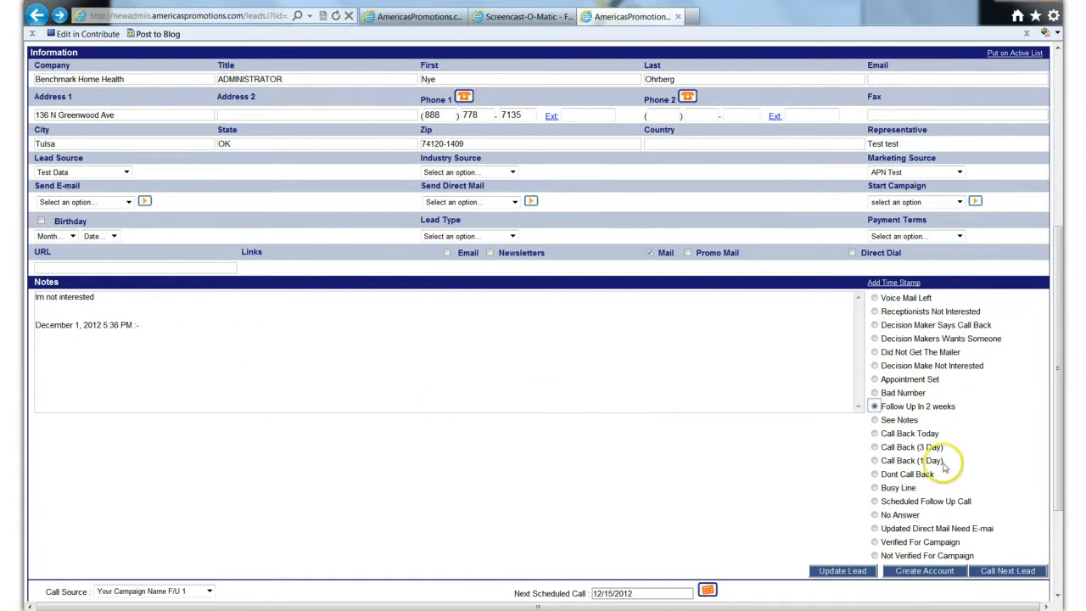
pyautogui.click(874, 474)
pyautogui.click(155, 336)
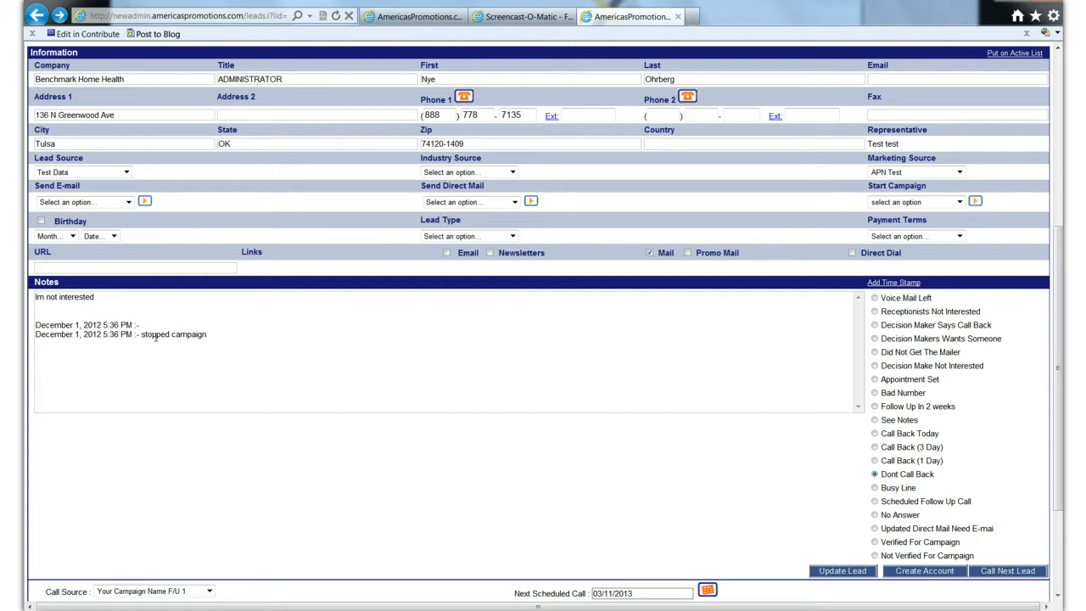
pyautogui.click(994, 571)
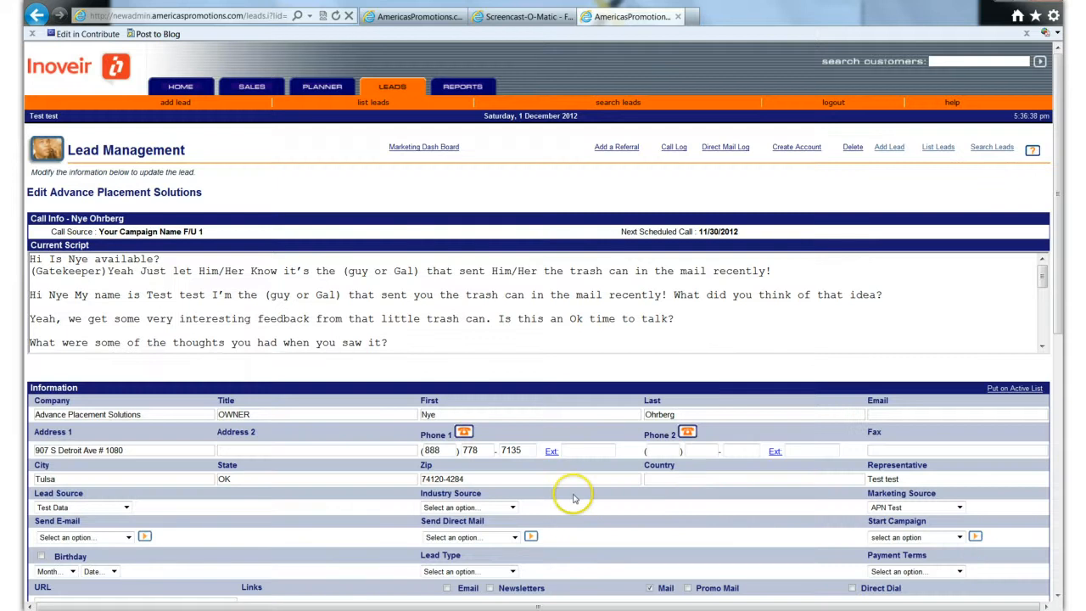
# - Decline the incoming softphone call for Advance Placement Solutions and return to that lead's notes
pyautogui.scroll(-5, 572, 495)
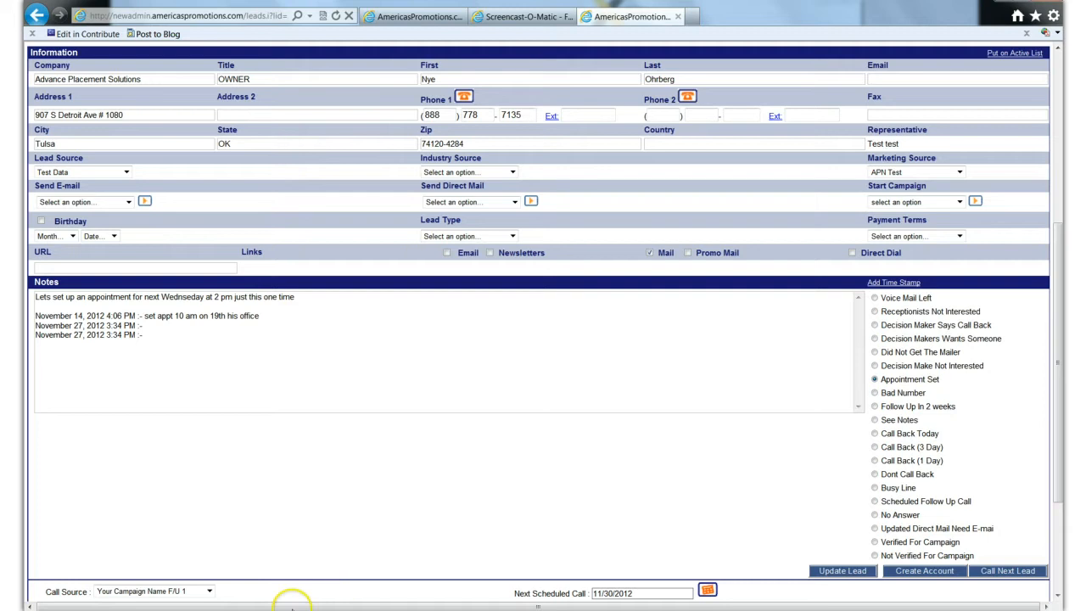
pyautogui.click(809, 208)
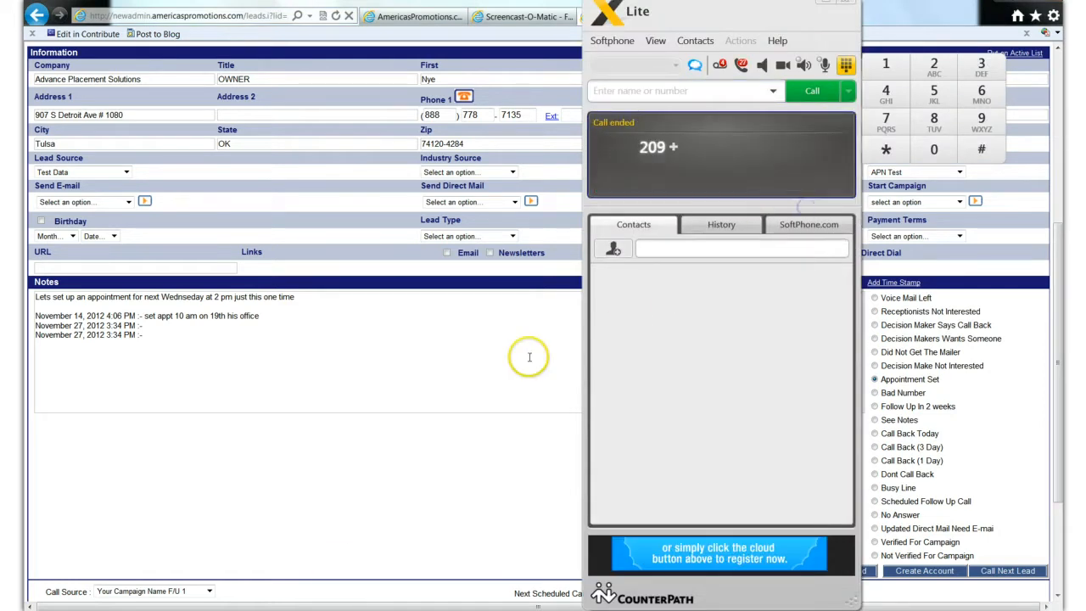
pyautogui.click(443, 360)
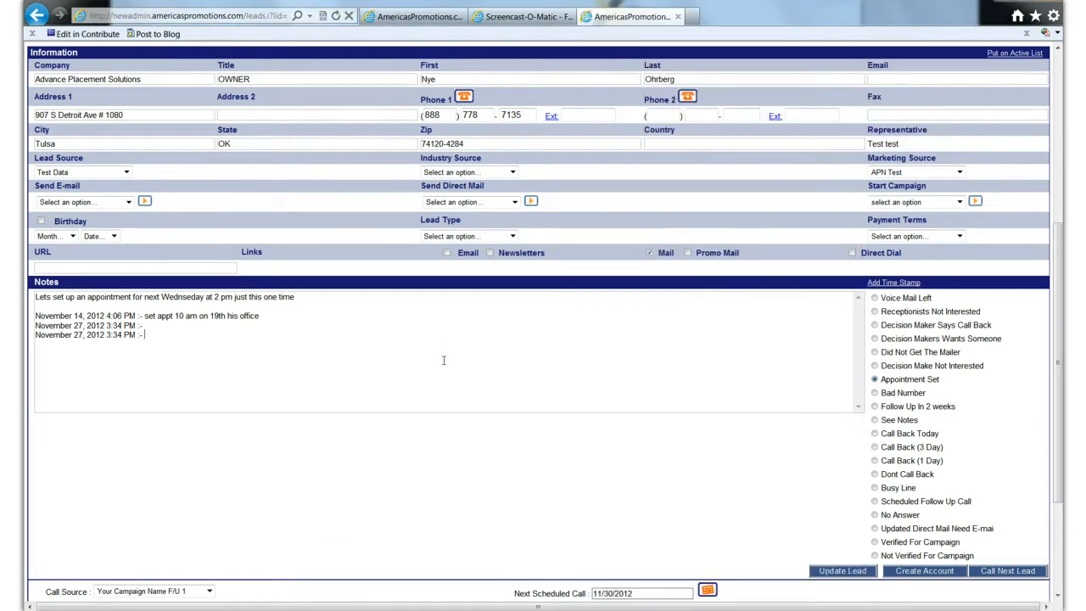
# - Set the Advance Placement Solutions lead's status to Call Back (3 Day) and go to the next lead
pyautogui.scroll(-2, 443, 360)
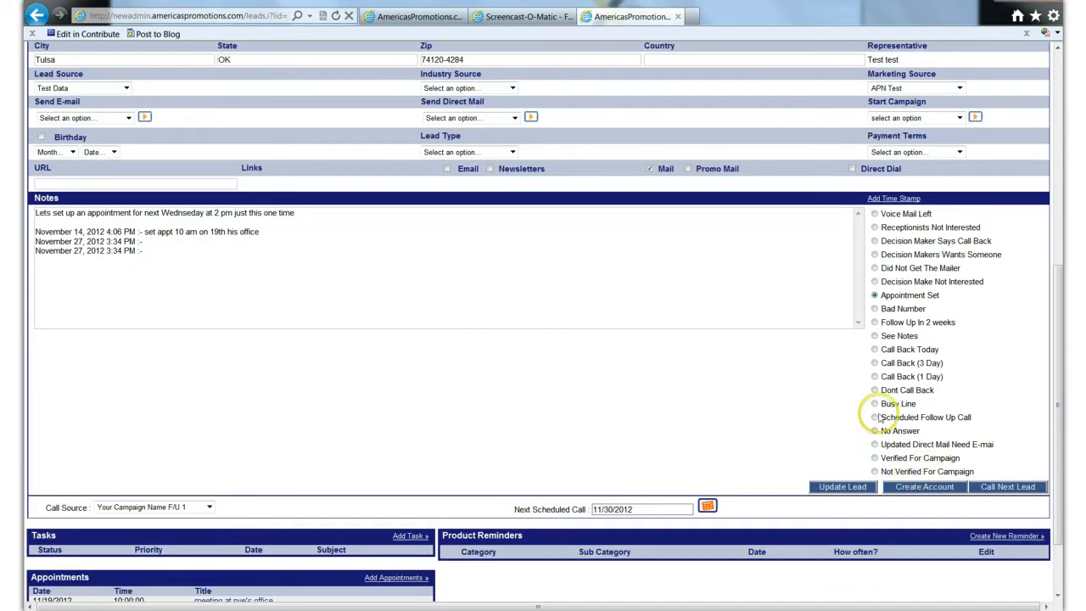
pyautogui.click(874, 362)
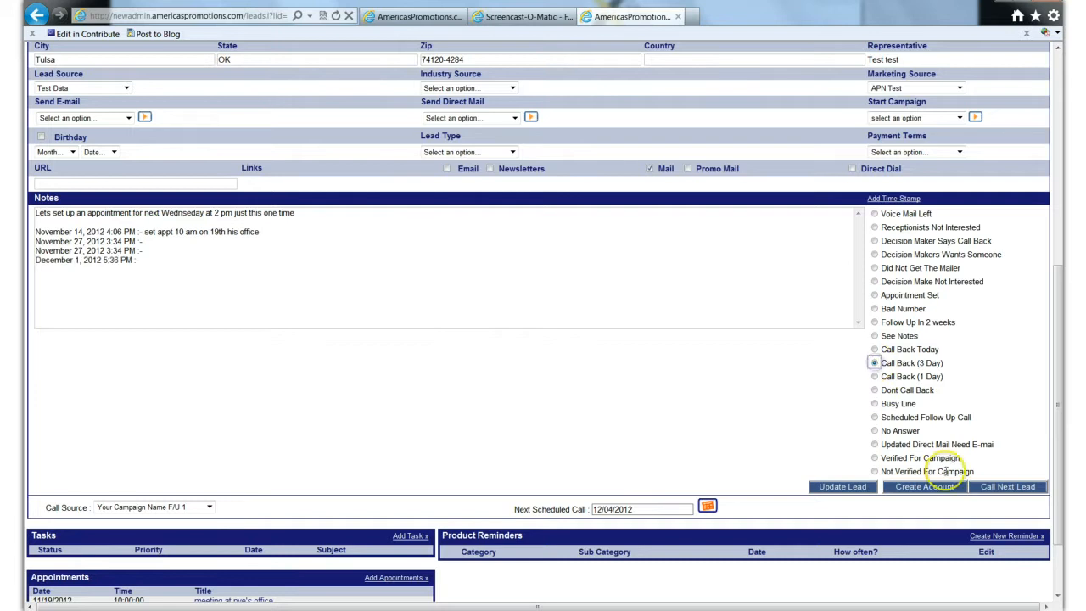
pyautogui.click(1008, 486)
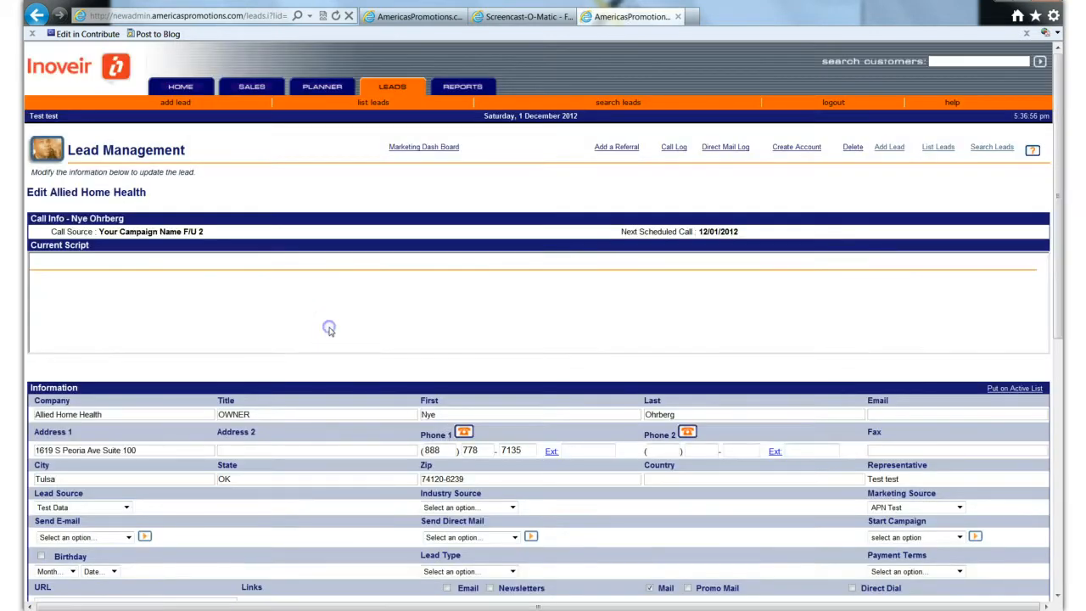
# - Decline the incoming softphone call for the Allied Home Health lead and update its record
pyautogui.scroll(-3, 360, 419)
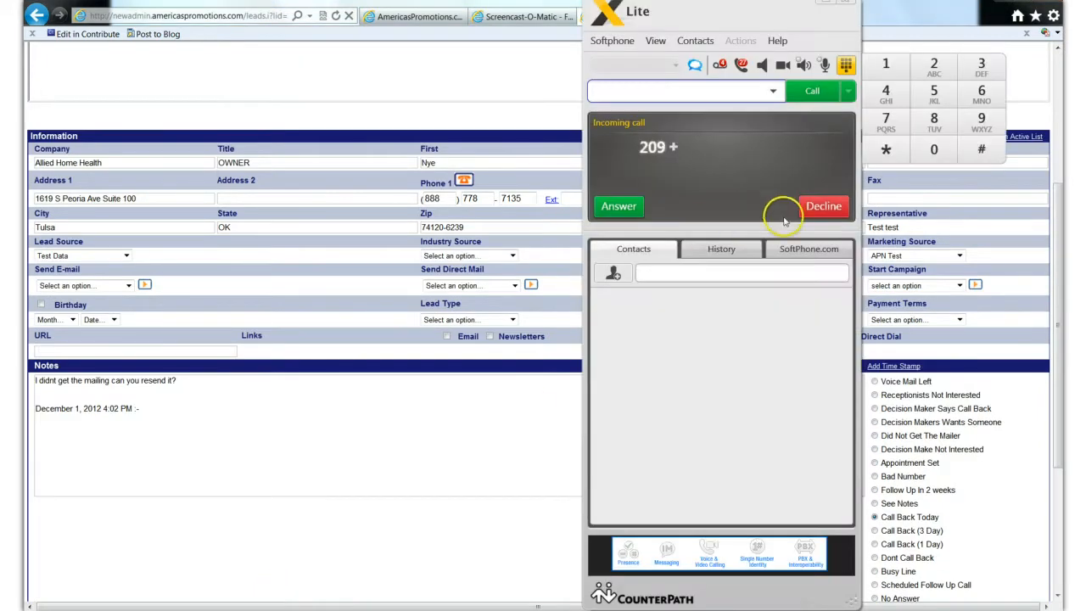
pyautogui.click(811, 208)
pyautogui.click(491, 418)
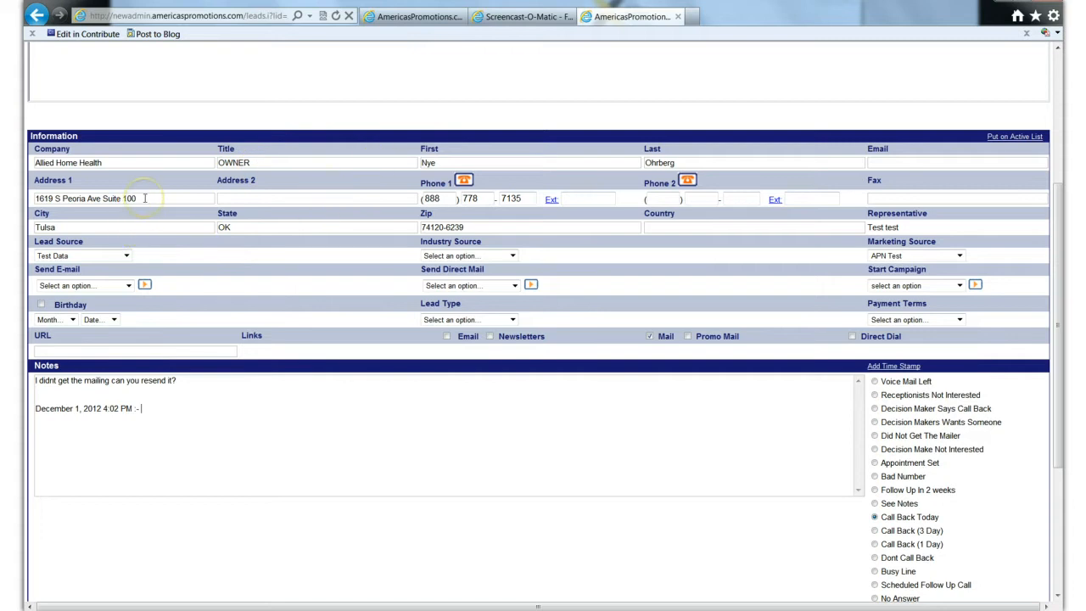
pyautogui.scroll(2, 163, 219)
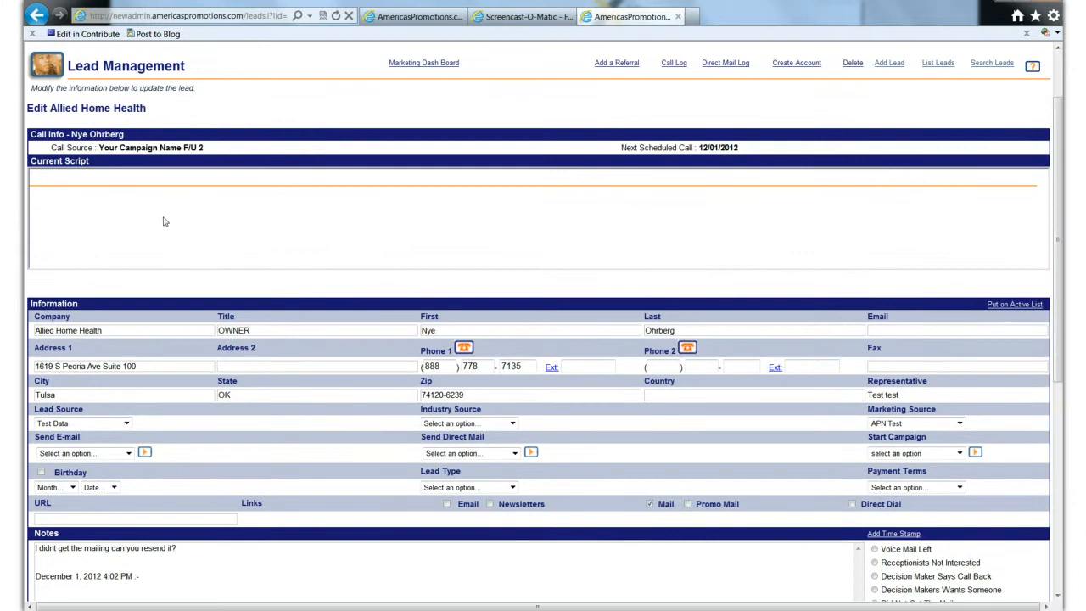
pyautogui.scroll(-2, 164, 222)
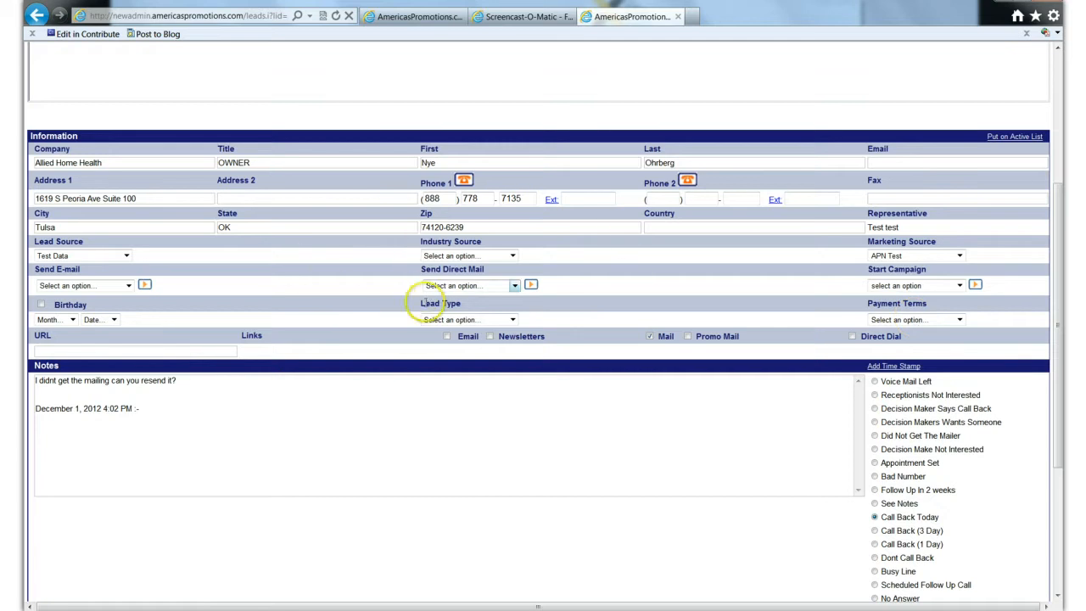
pyautogui.scroll(-3, 727, 435)
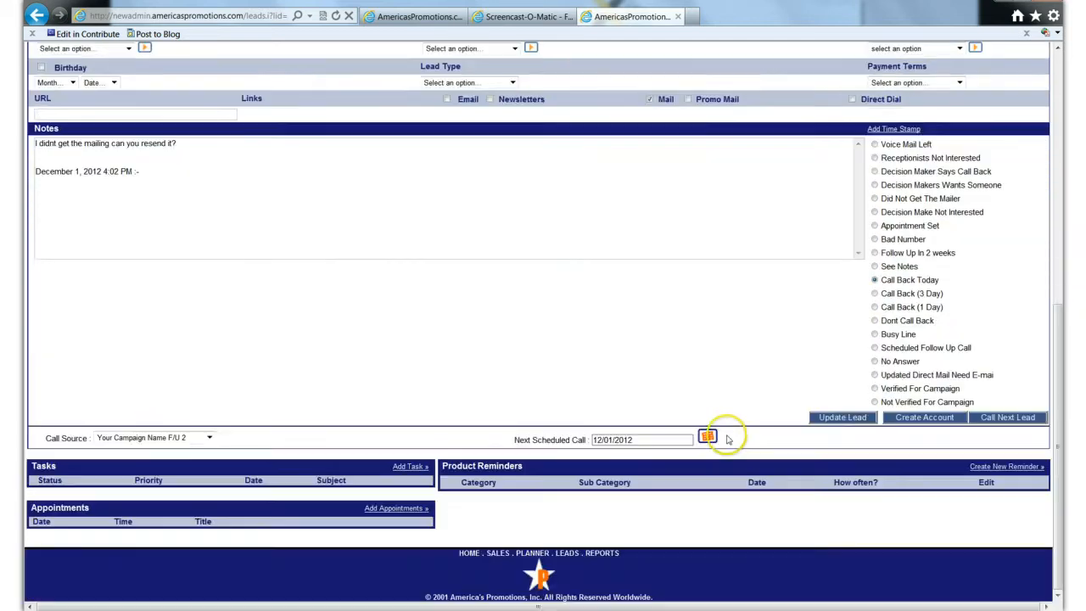
pyautogui.click(846, 417)
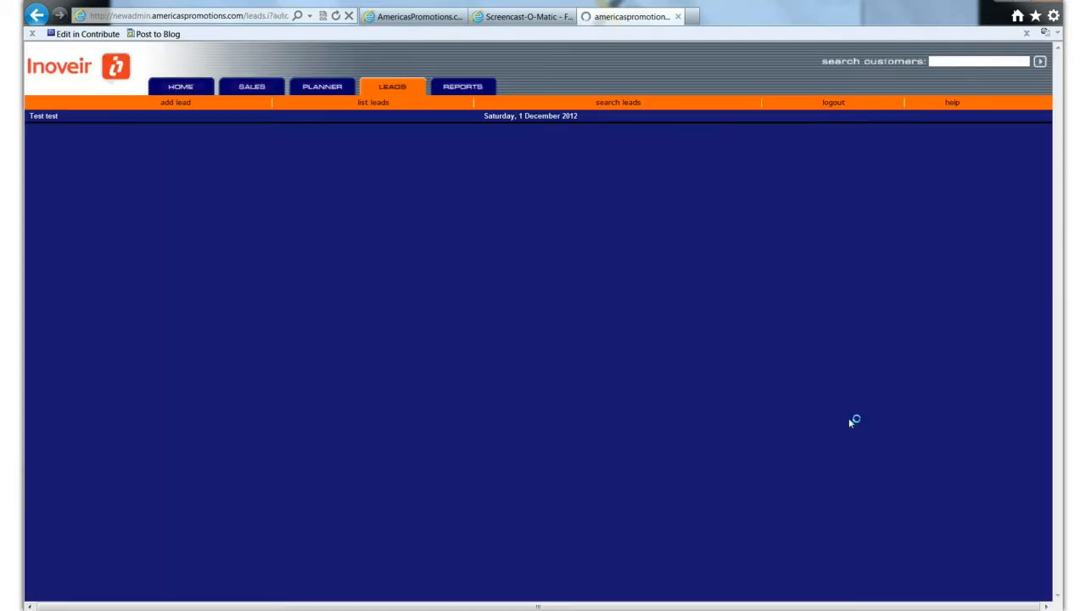
# - Try to start the Coach Grow Revenue campaign for the Allied Home Health lead, cancelling at the cost confirmation
pyautogui.scroll(-2, 427, 411)
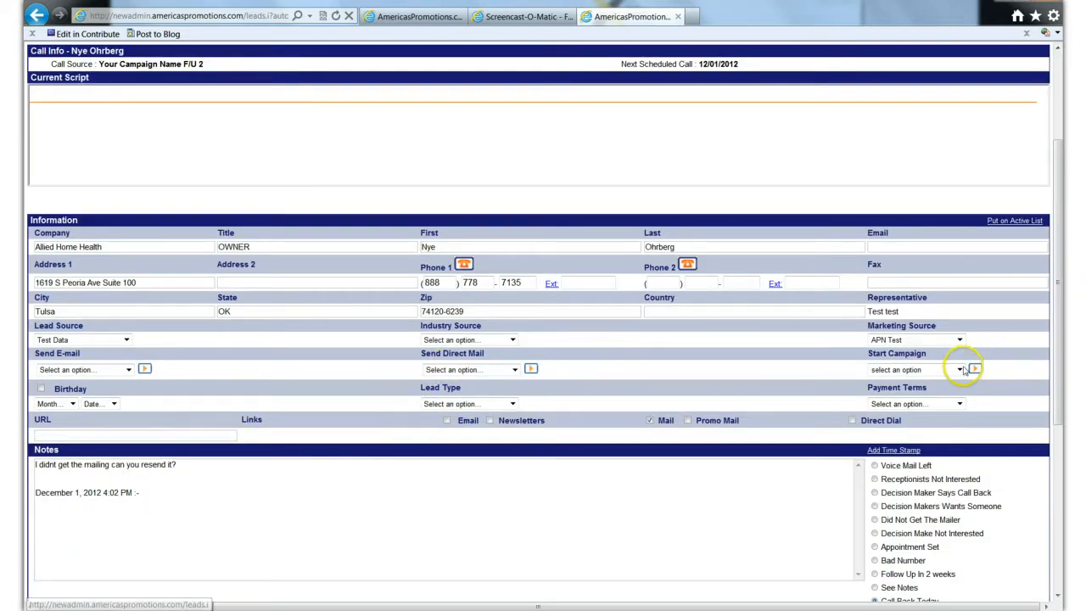
pyautogui.click(959, 369)
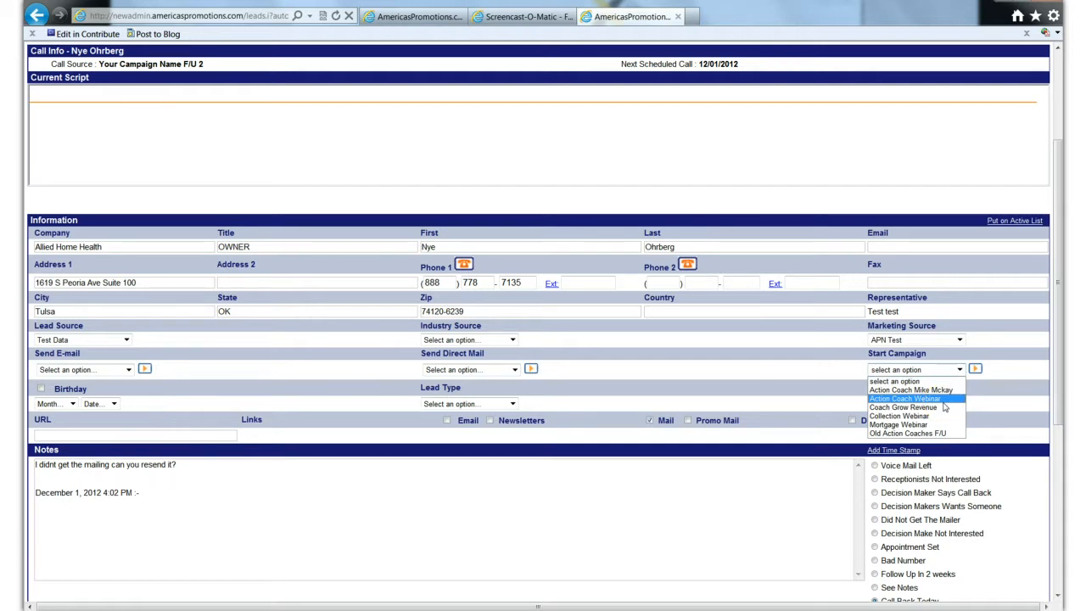
pyautogui.click(976, 370)
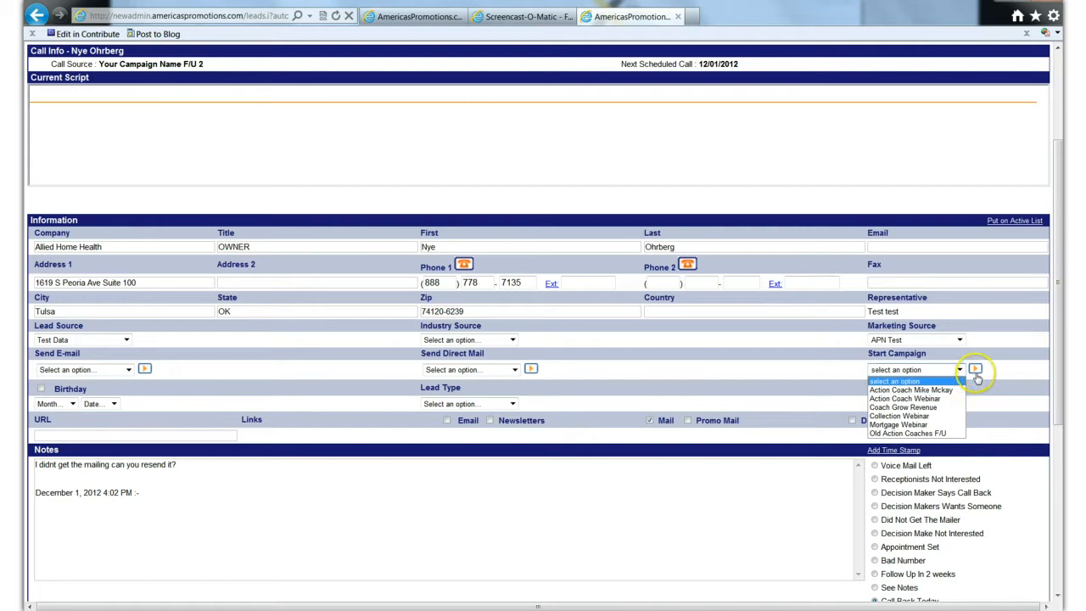
pyautogui.click(929, 407)
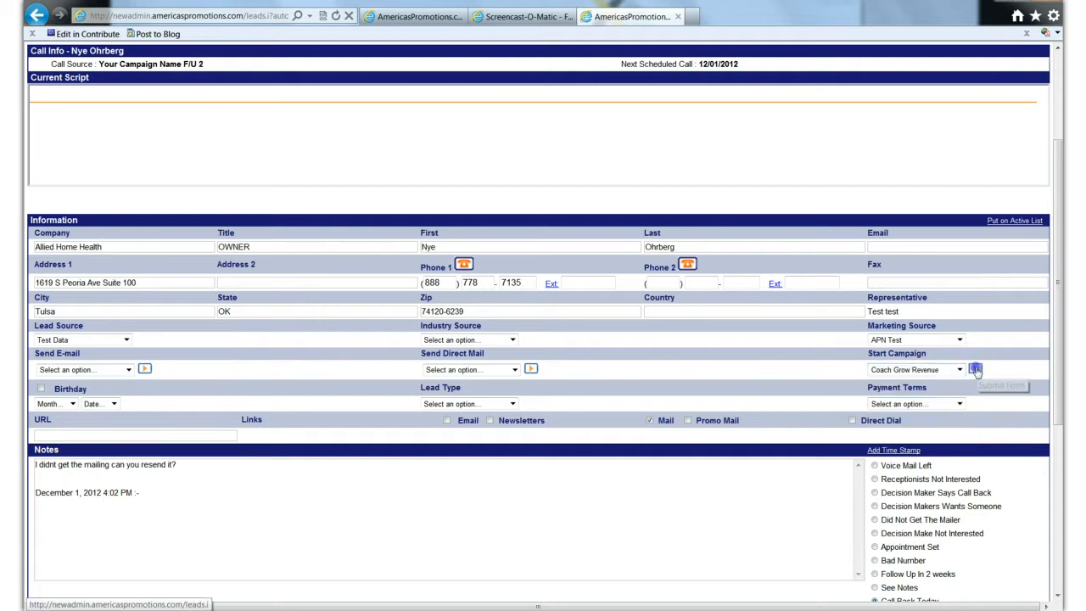
pyautogui.click(975, 370)
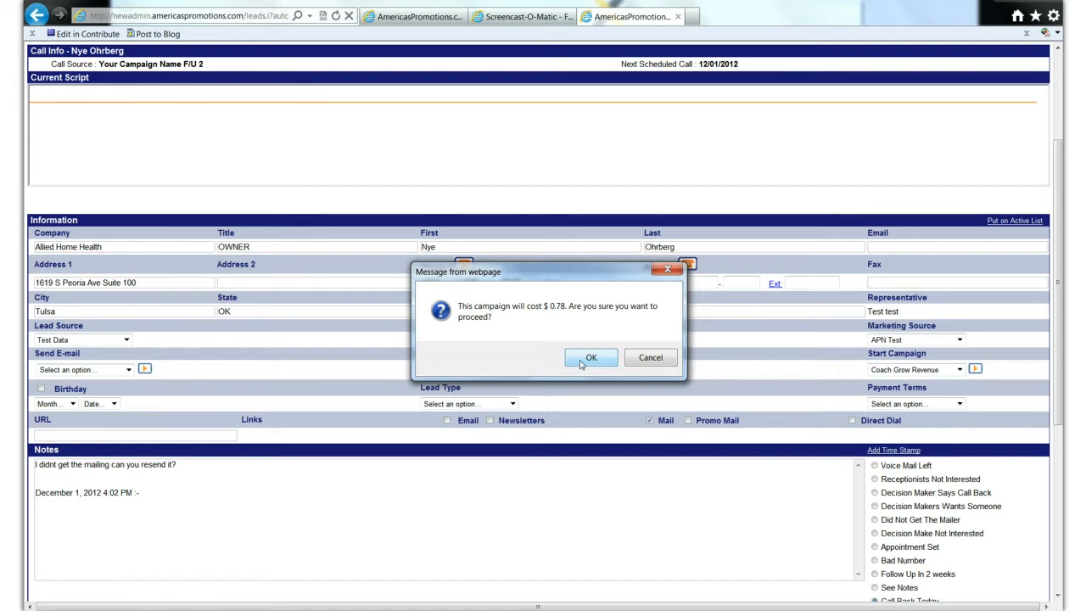
pyautogui.click(652, 360)
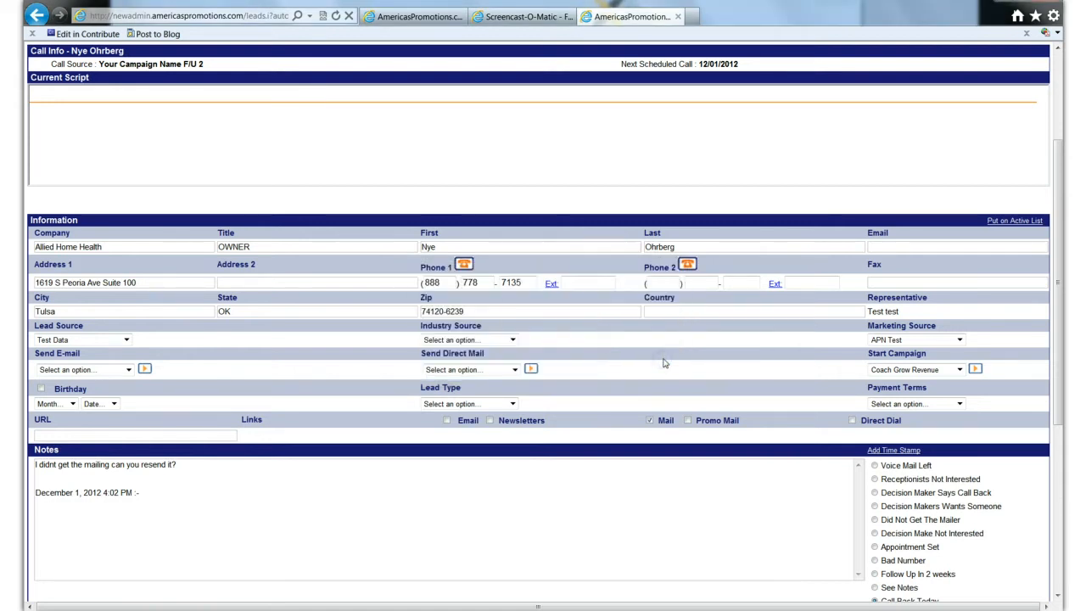
# - Leave the Allied Home Health record and open a blank form for adding a lead
pyautogui.click(608, 485)
pyautogui.scroll(-2, 743, 467)
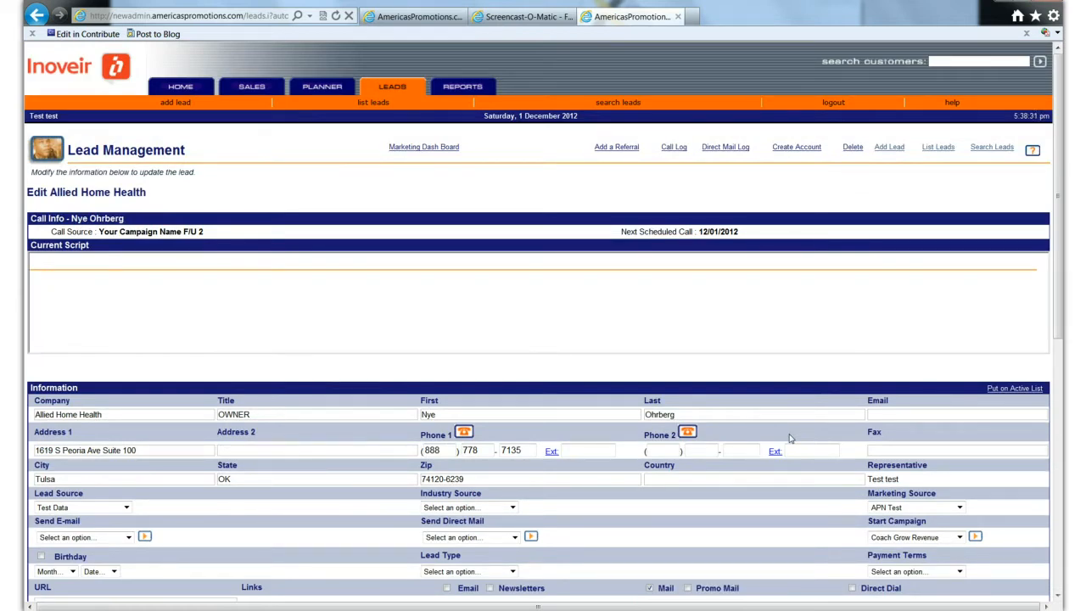
pyautogui.click(177, 102)
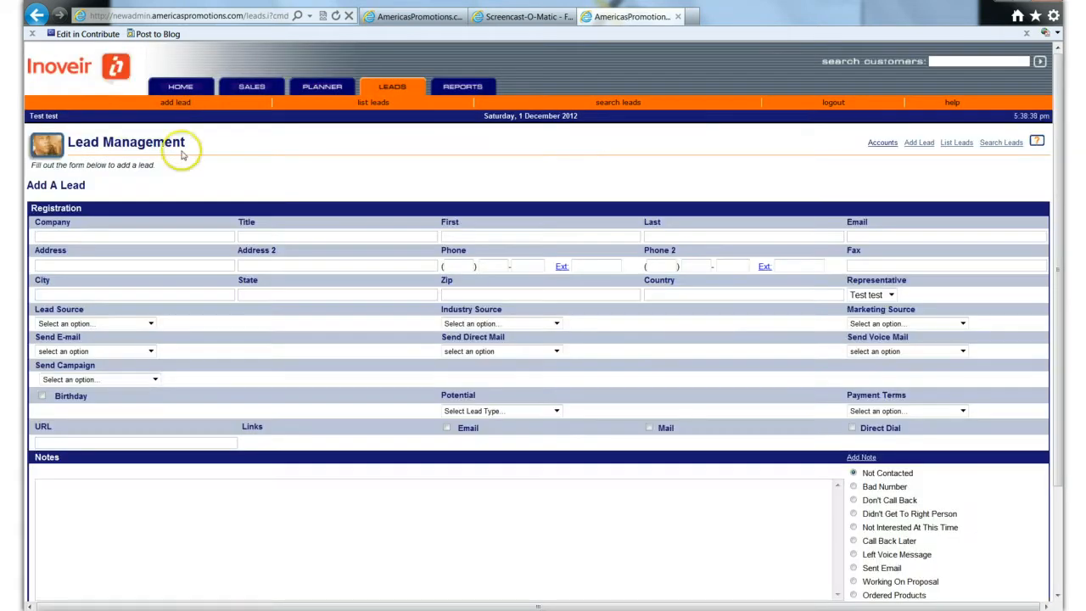
# - Enter Xyz as the new lead's company and fill in the contact's first name, last name and e-mail
pyautogui.click(114, 235)
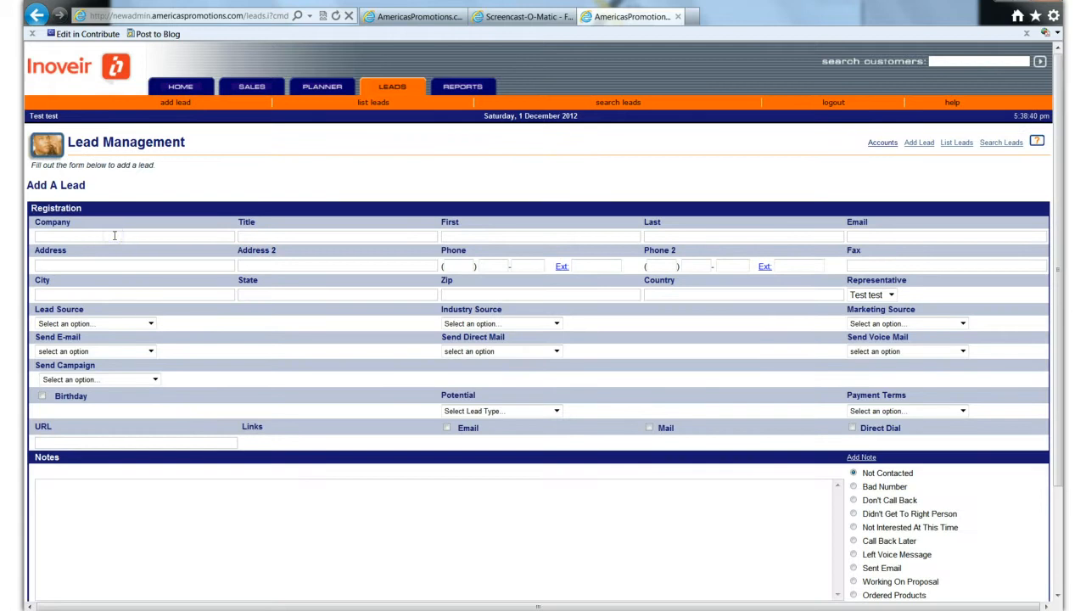
pyautogui.write('Xy')
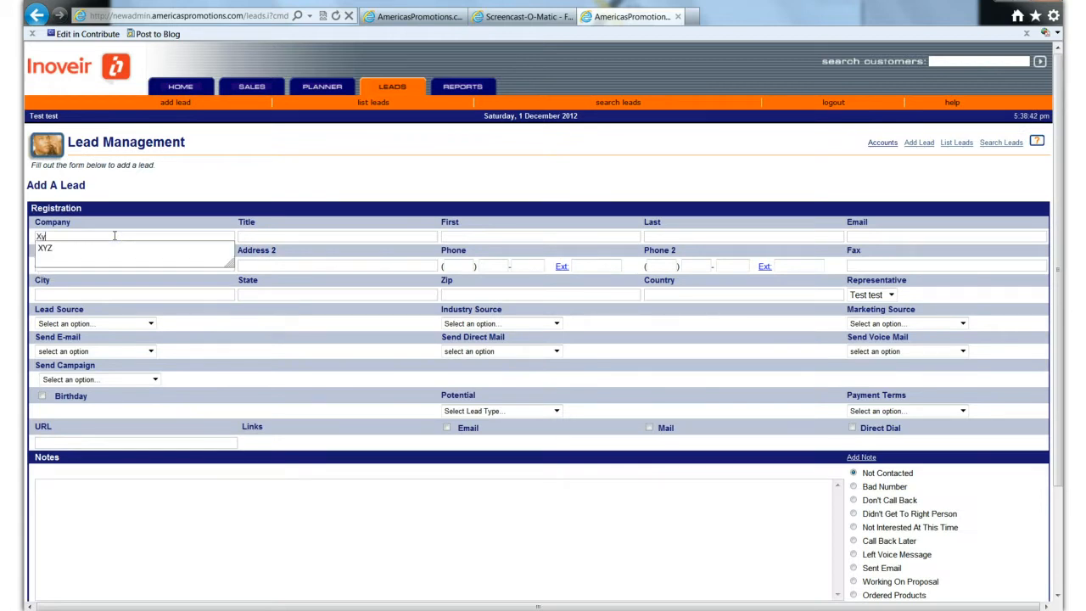
pyautogui.write('z')
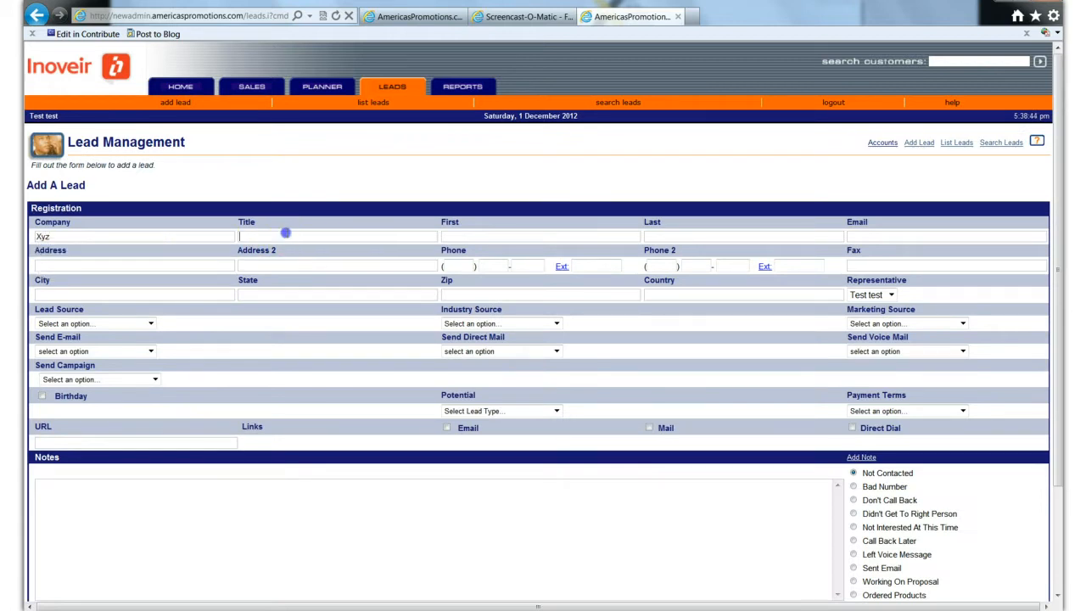
pyautogui.click(450, 236)
pyautogui.write('Tom')
pyautogui.click(684, 237)
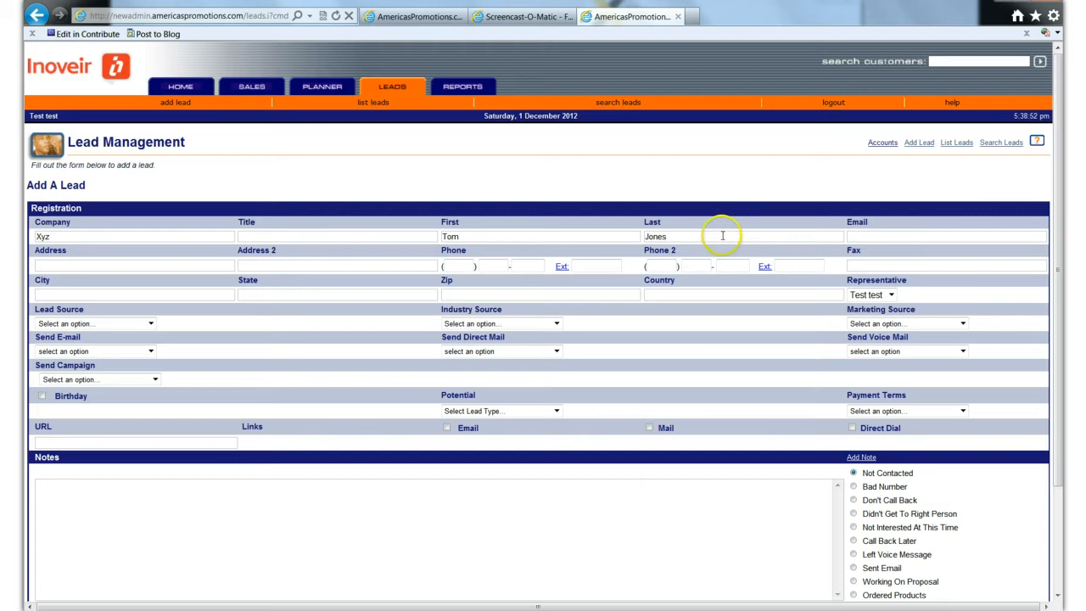
pyautogui.click(870, 236)
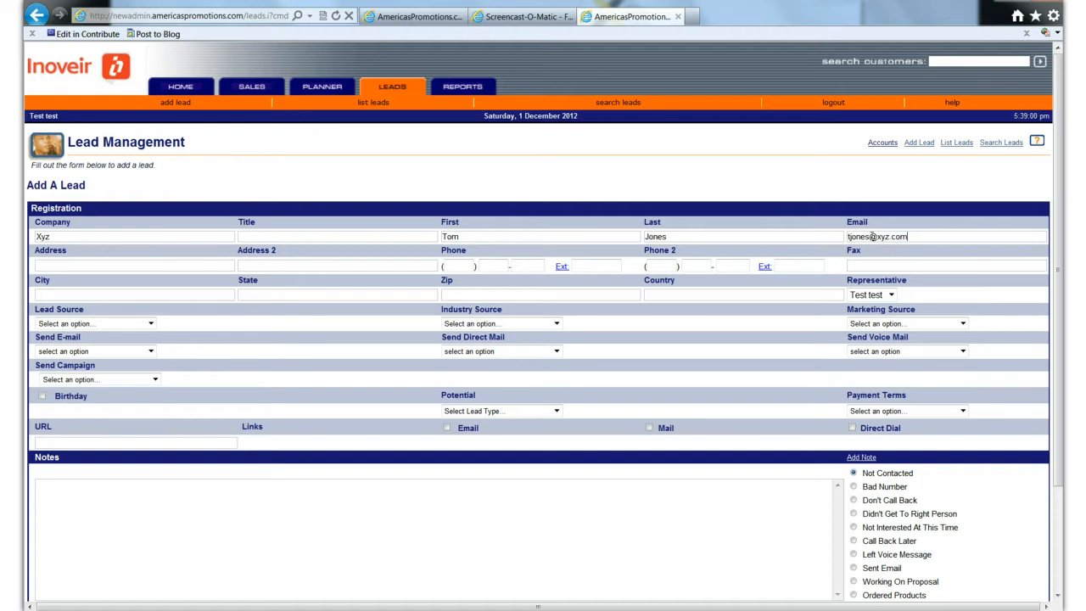
# - Fill in the new lead's street address and city
pyautogui.click(138, 265)
pyautogui.write('123')
pyautogui.click(110, 294)
pyautogui.click(45, 294)
pyautogui.click(51, 295)
pyautogui.click(56, 294)
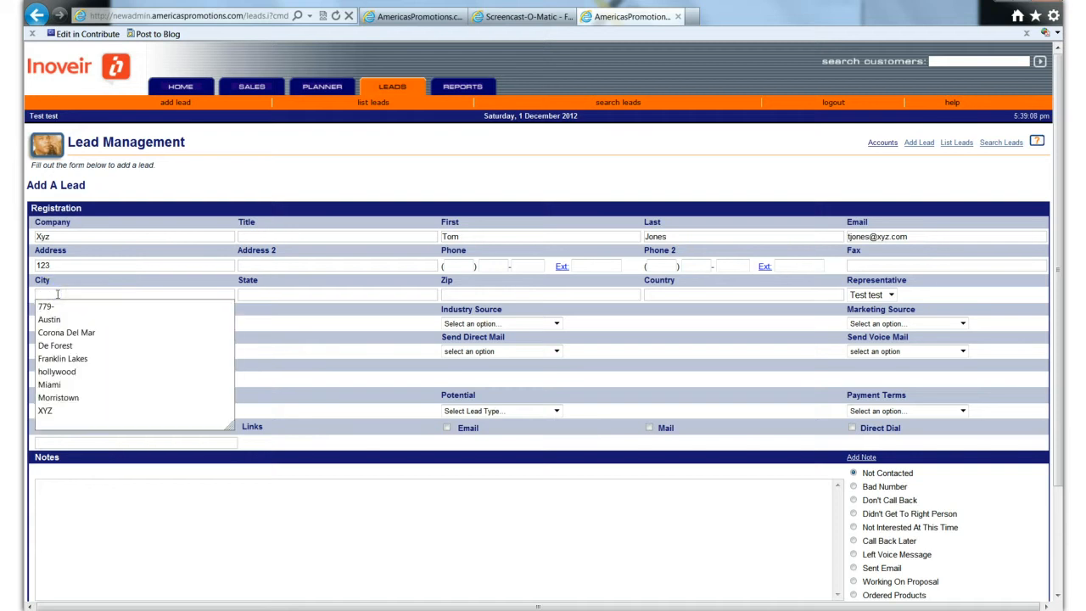
pyautogui.write('los angeles')
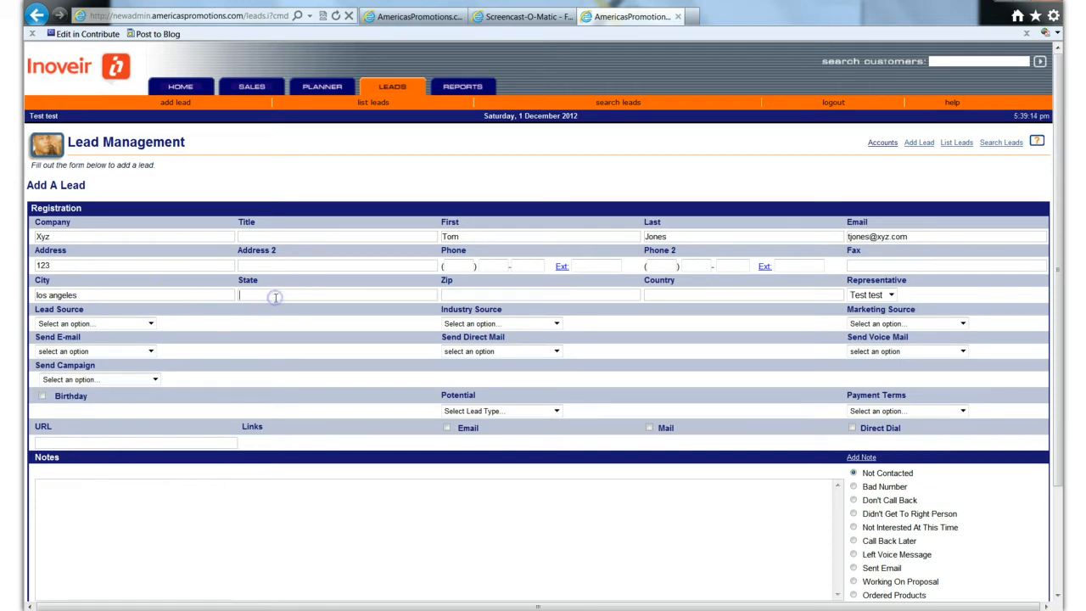
# - Correct the contact's first name so that it starts with a capital letter
pyautogui.press('Tab')
pyautogui.click(441, 236)
pyautogui.moveTo(441, 236); pyautogui.dragTo(448, 237)
pyautogui.write('t')
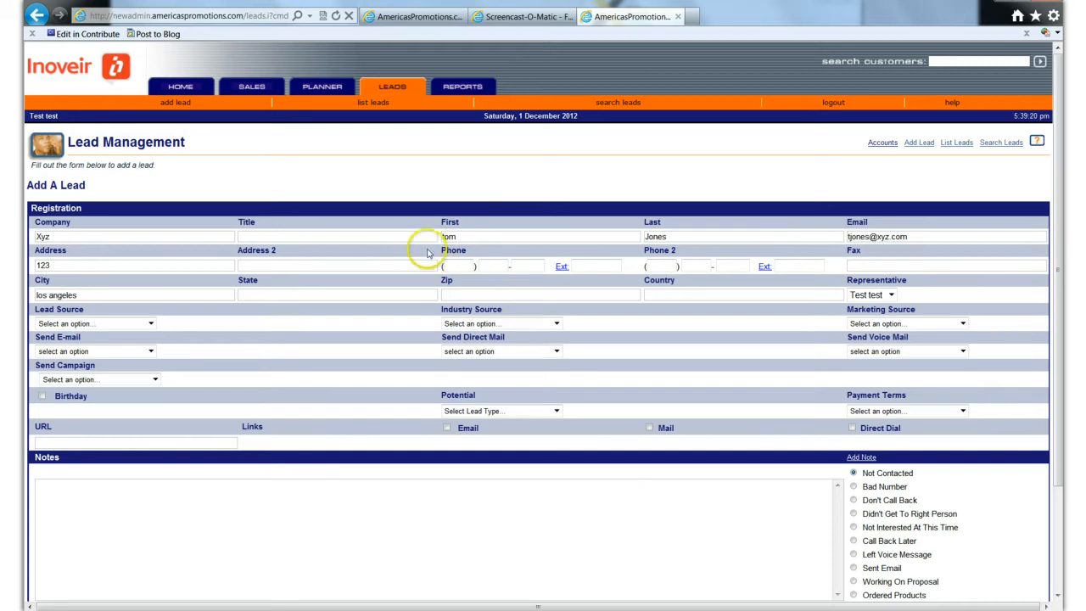
pyautogui.moveTo(446, 237); pyautogui.dragTo(434, 236)
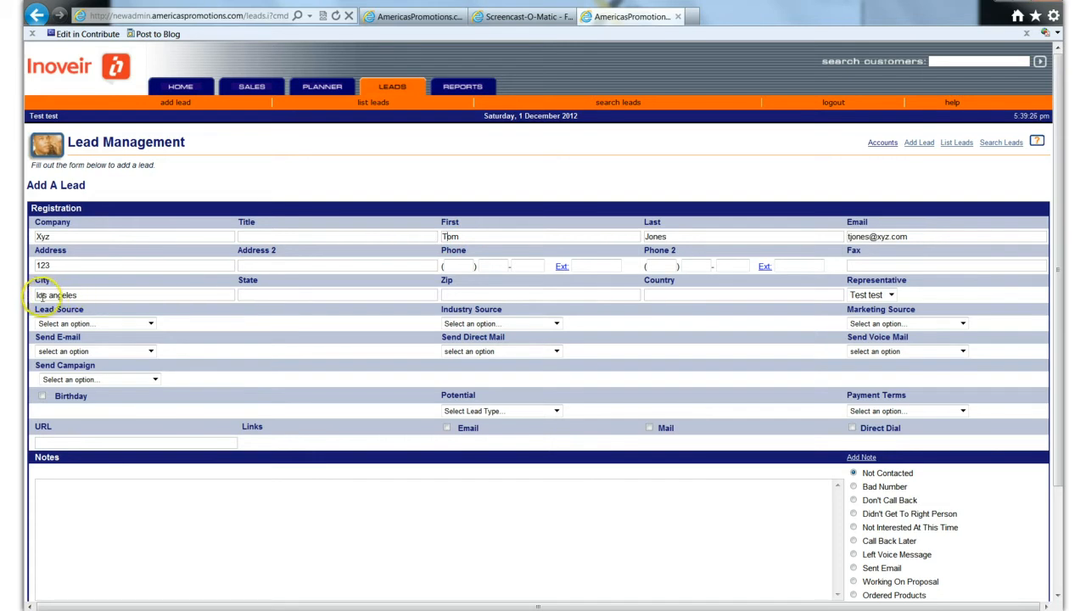
# - Capitalize the first letter of both words in the lead's city name
pyautogui.moveTo(39, 295); pyautogui.dragTo(37, 295)
pyautogui.write('L')
pyautogui.click(56, 295)
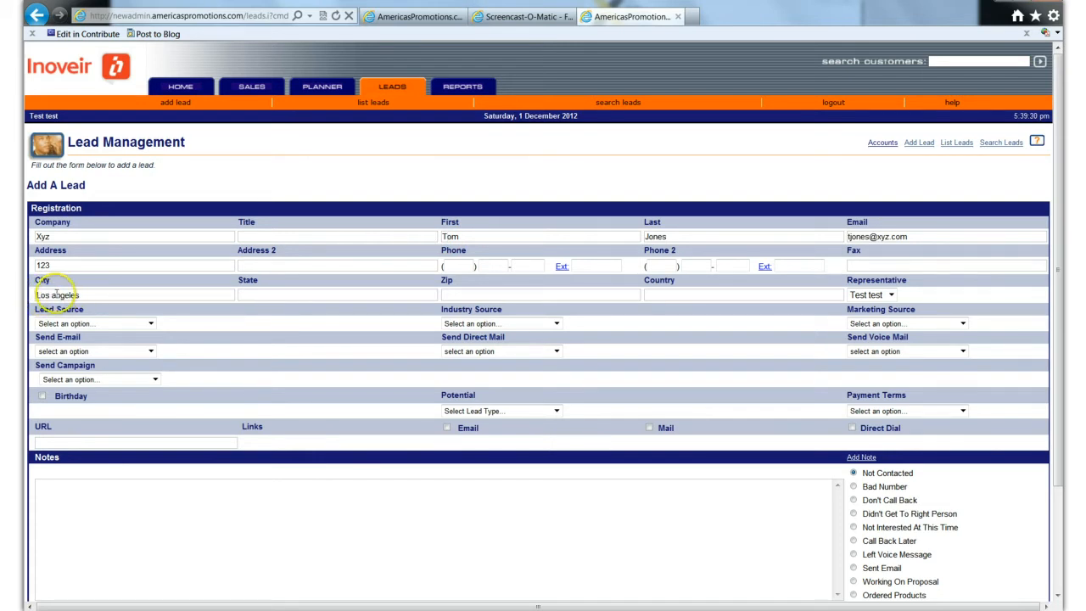
pyautogui.press('BackSpace')
pyautogui.write('A')
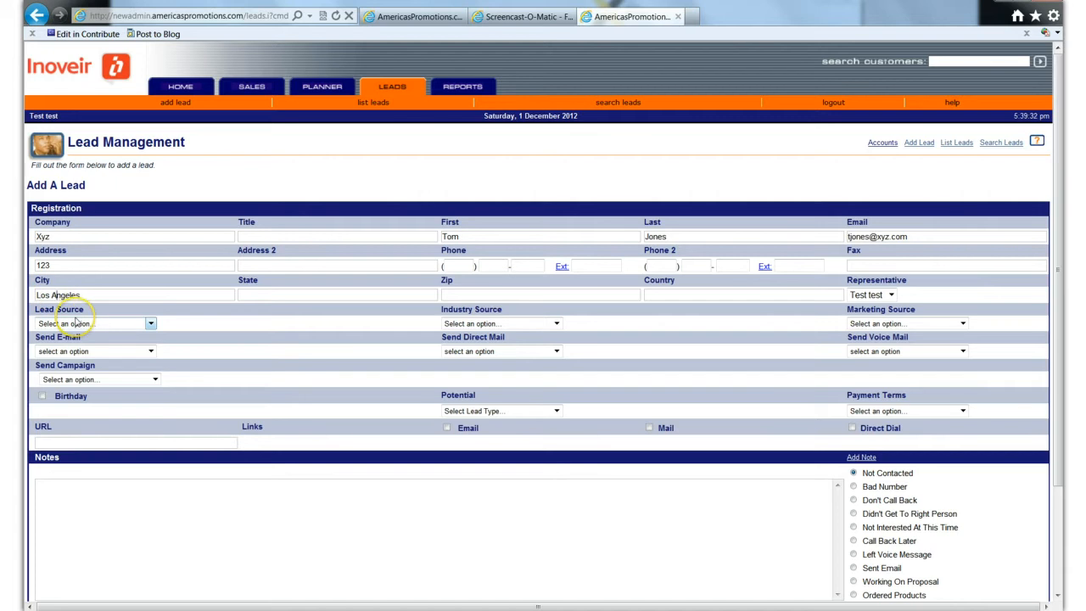
# - Fill in the lead's state and zip code
pyautogui.click(279, 295)
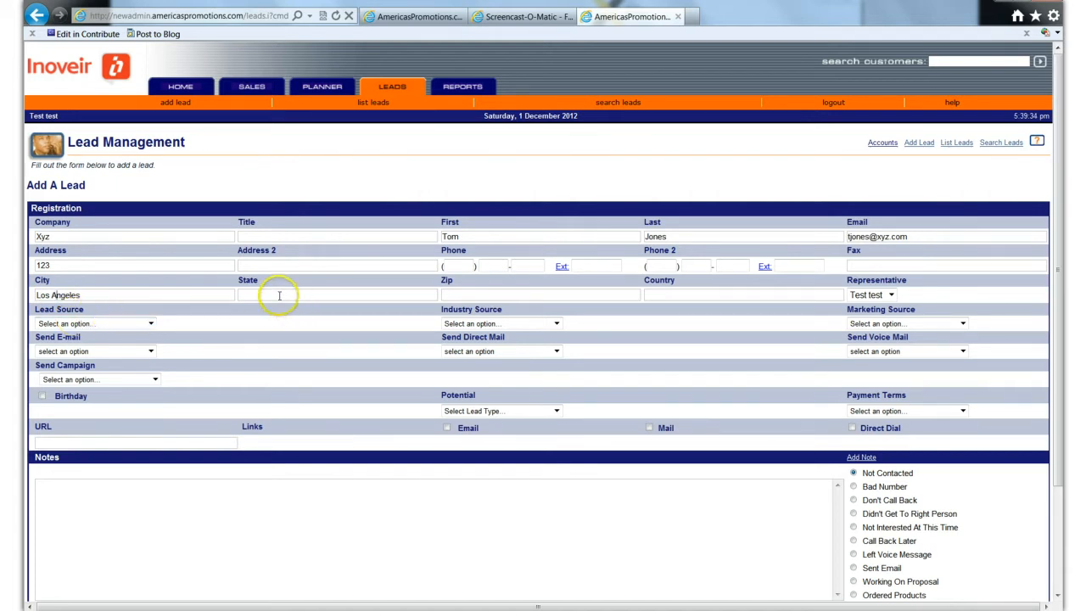
pyautogui.write('CA')
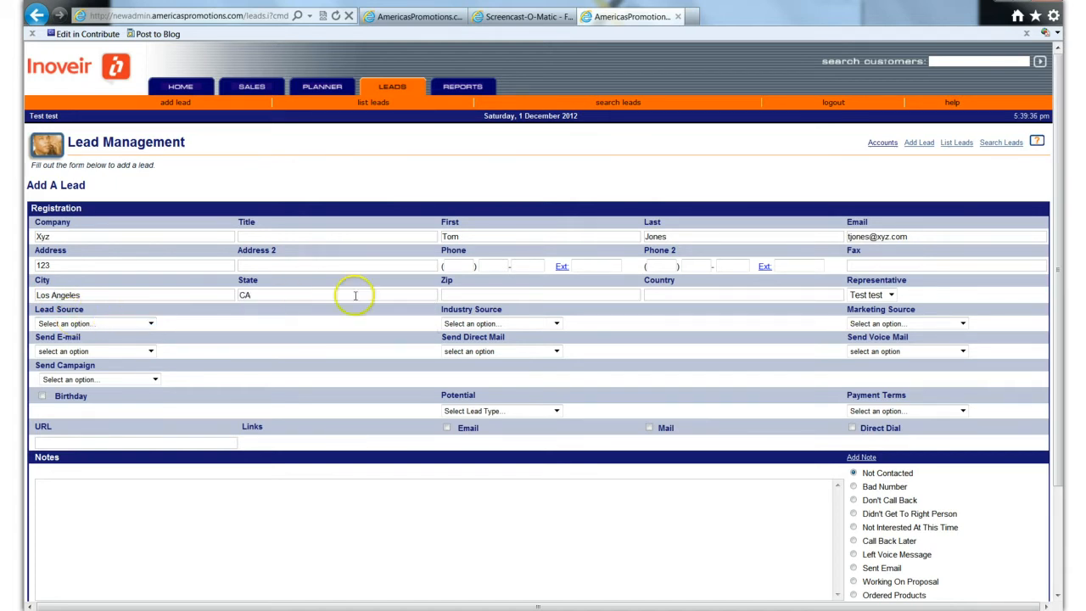
pyautogui.click(470, 295)
pyautogui.write('9')
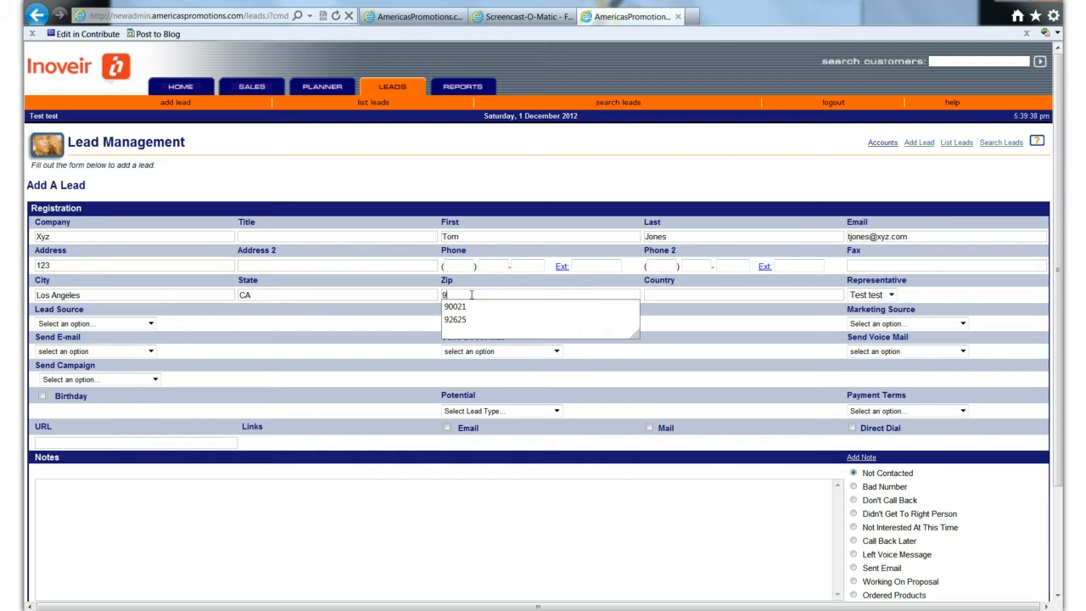
pyautogui.write('0021')
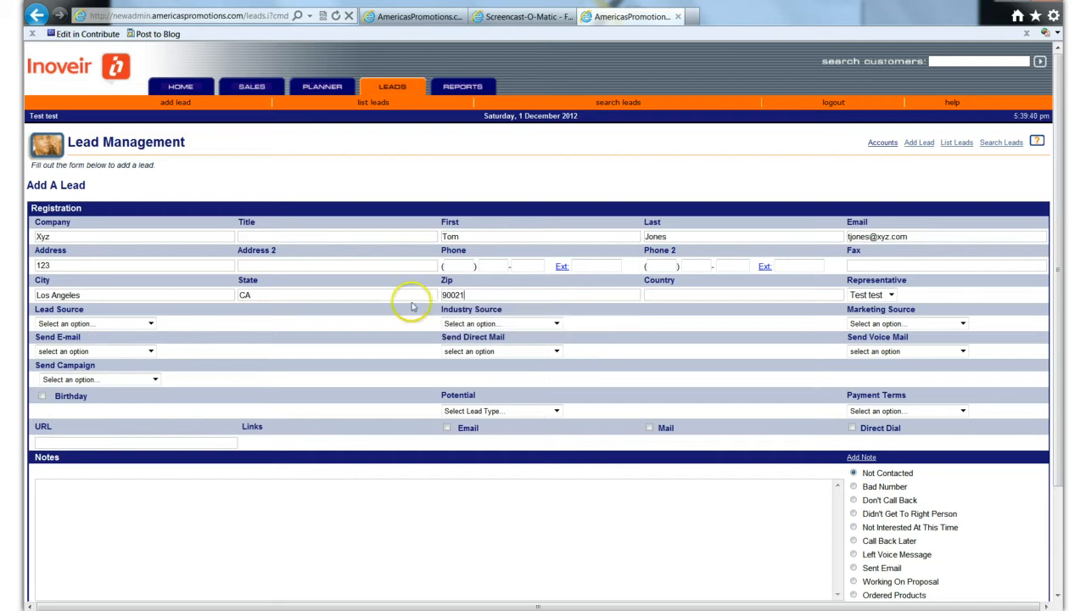
# - Set the new lead's lead source to Referral
pyautogui.click(150, 324)
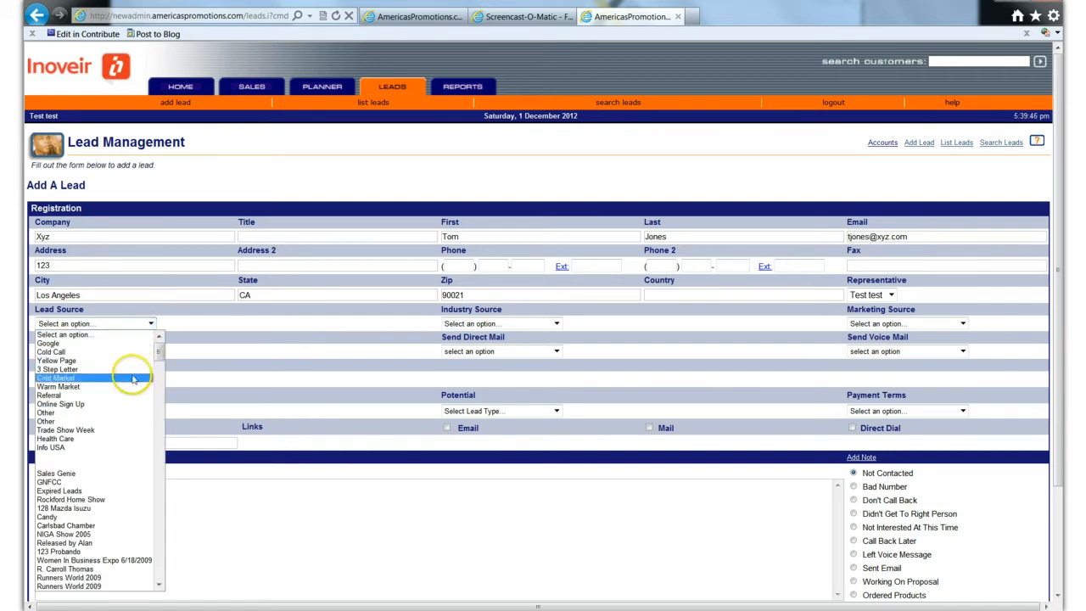
pyautogui.click(134, 395)
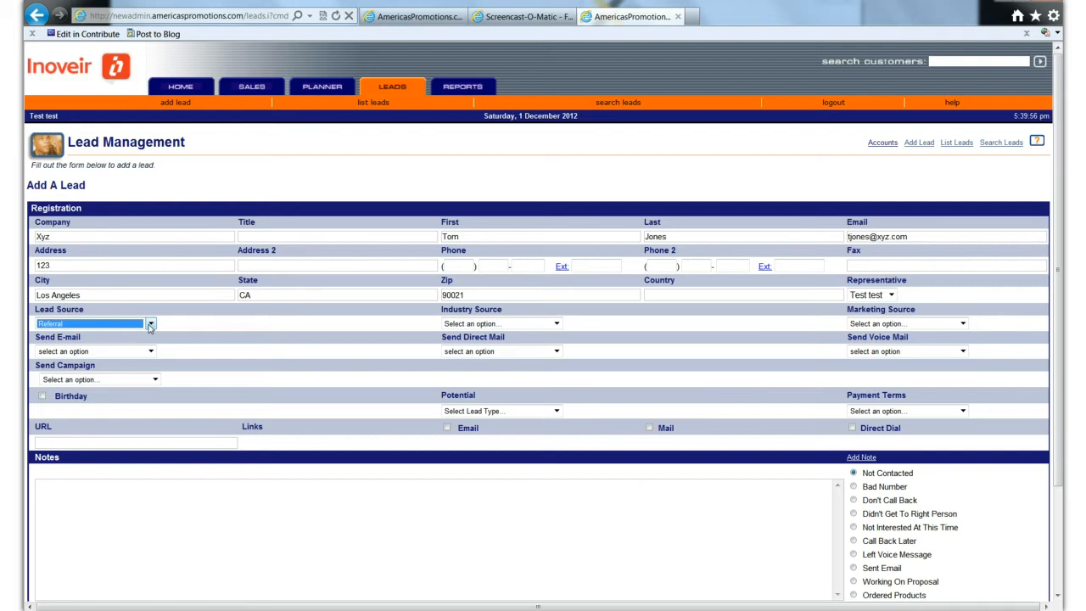
pyautogui.click(347, 328)
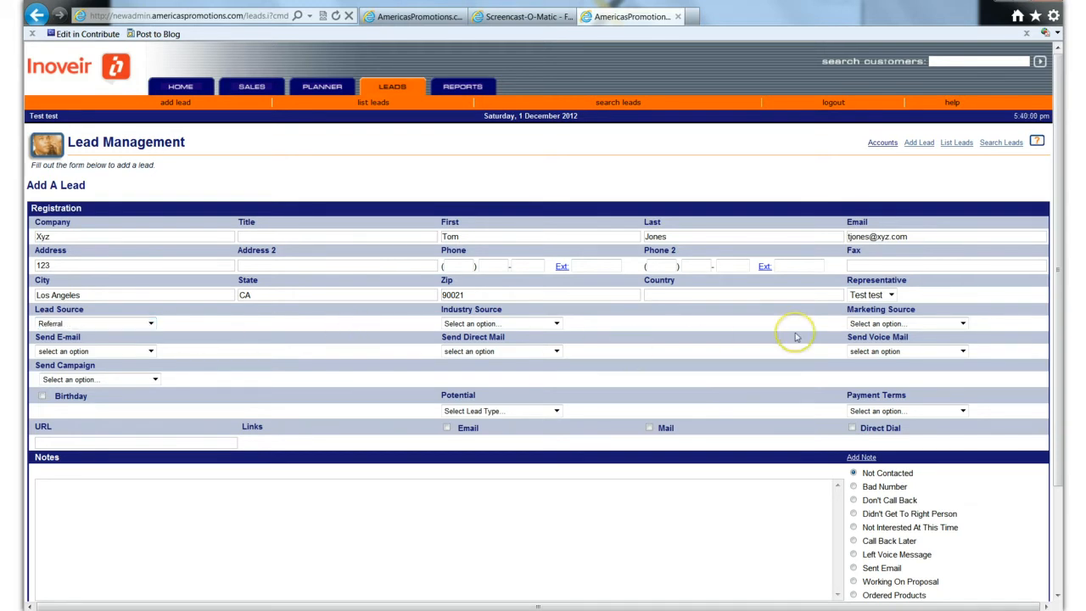
# - Enable the Email and Mail options for the Xyz lead and try to add the lead
pyautogui.scroll(-1, 795, 337)
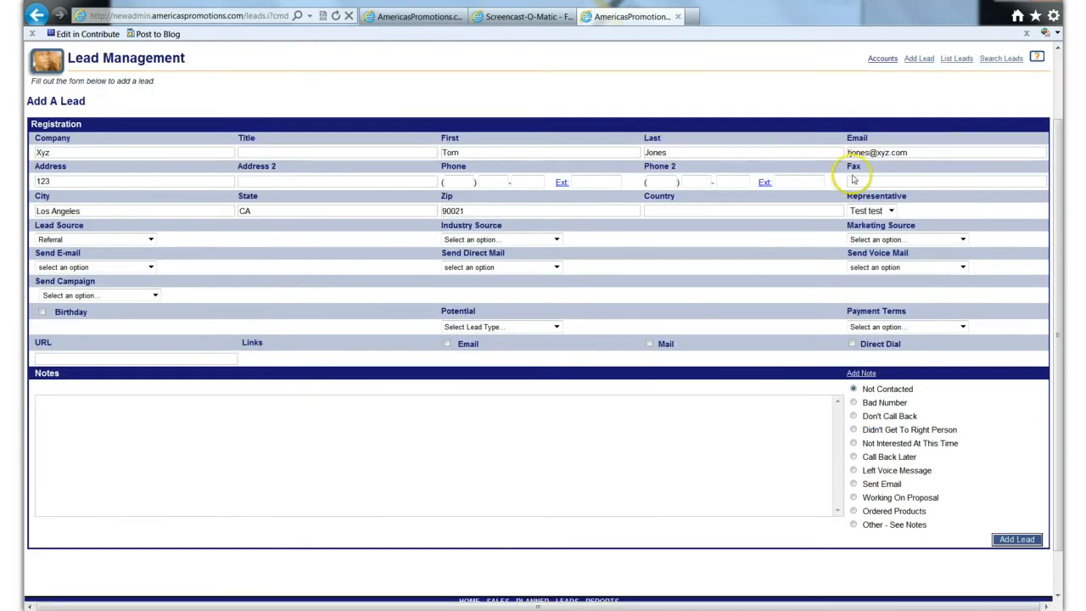
pyautogui.click(447, 344)
pyautogui.click(651, 347)
pyautogui.scroll(-1, 788, 414)
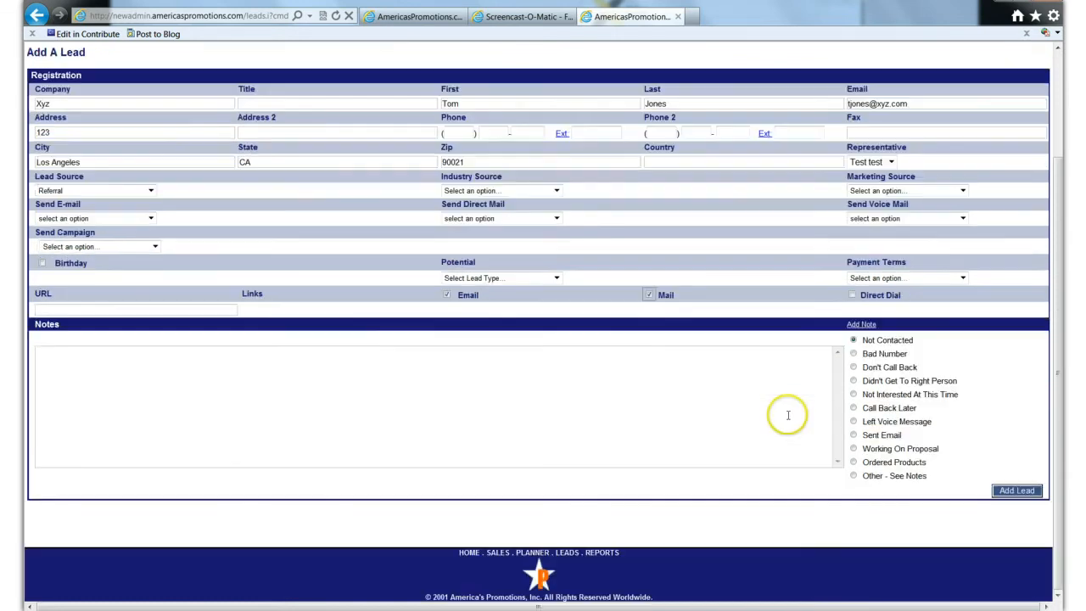
pyautogui.click(1022, 491)
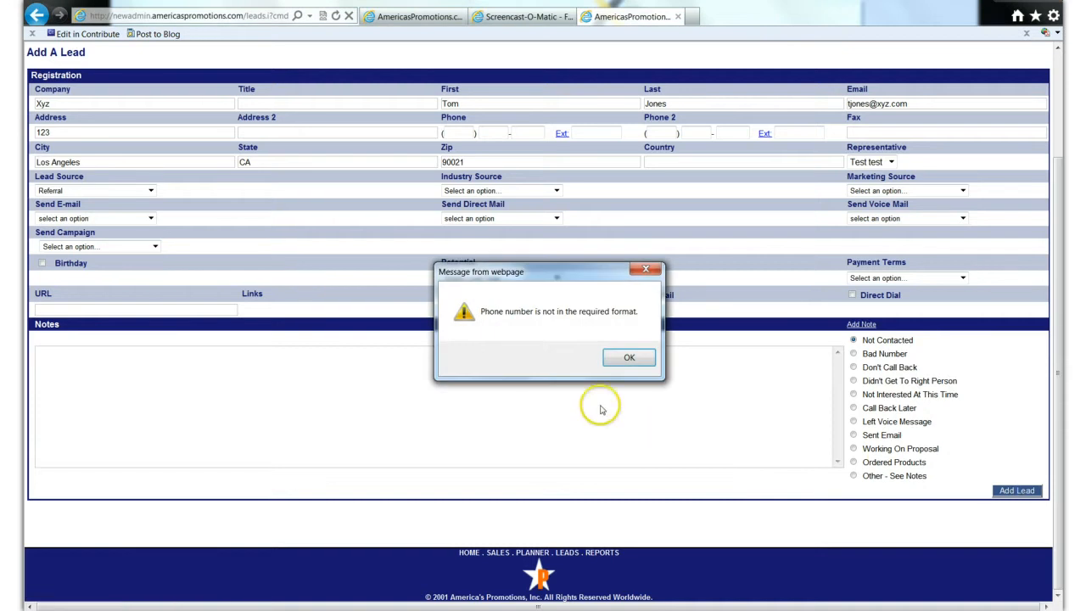
pyautogui.click(626, 358)
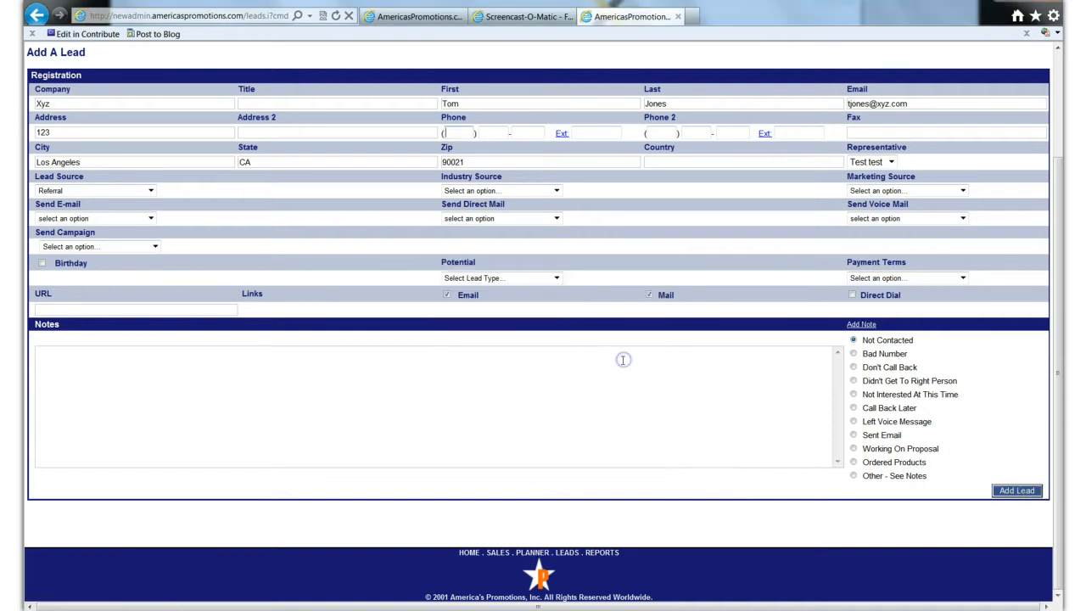
# - Fill in the contact's primary phone number and add the Xyz lead
pyautogui.click(445, 136)
pyautogui.press('Tab')
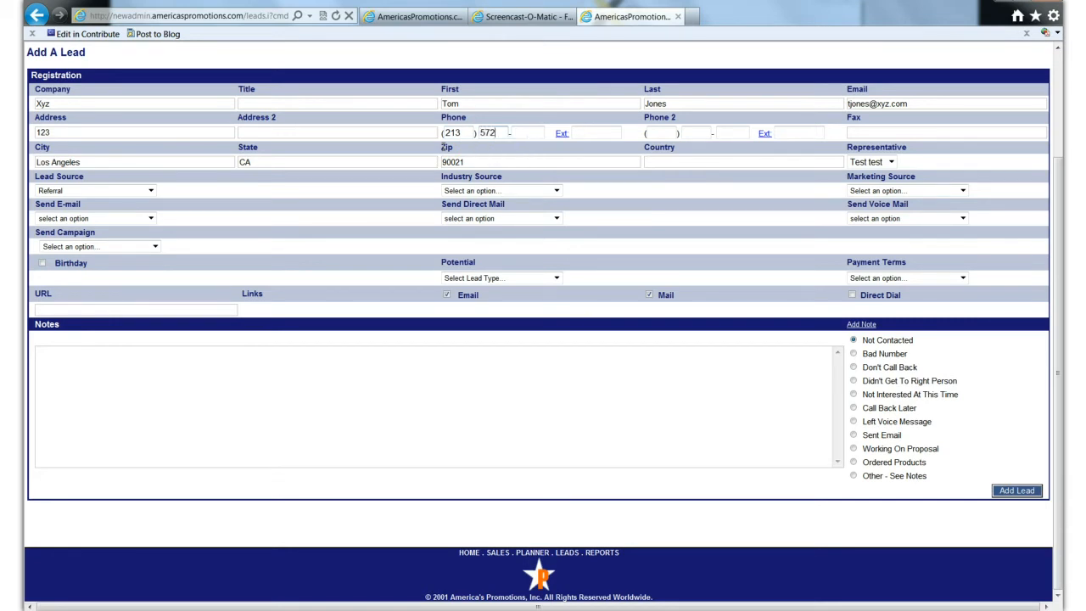
pyautogui.press('Tab')
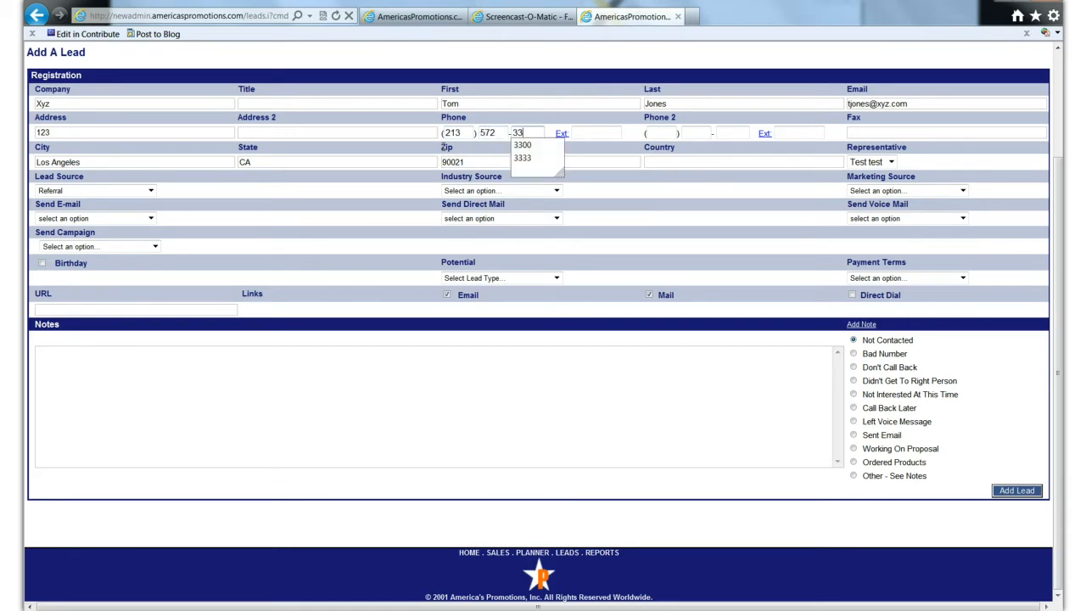
pyautogui.click(1016, 491)
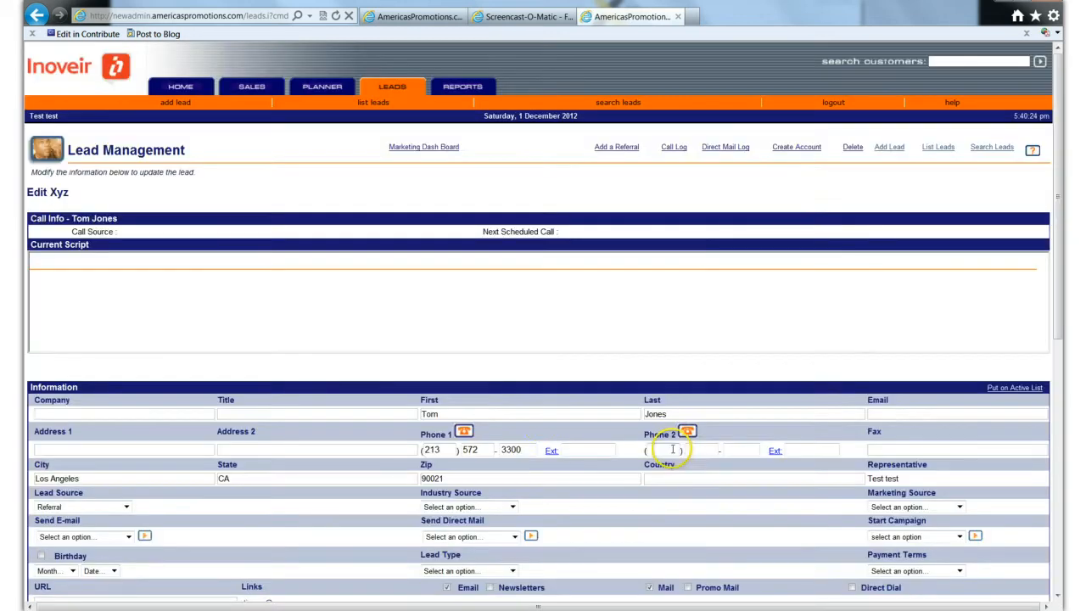
# - Start the Coach Grow Revenue campaign for the Xyz lead and accept its cost
pyautogui.scroll(-3, 578, 444)
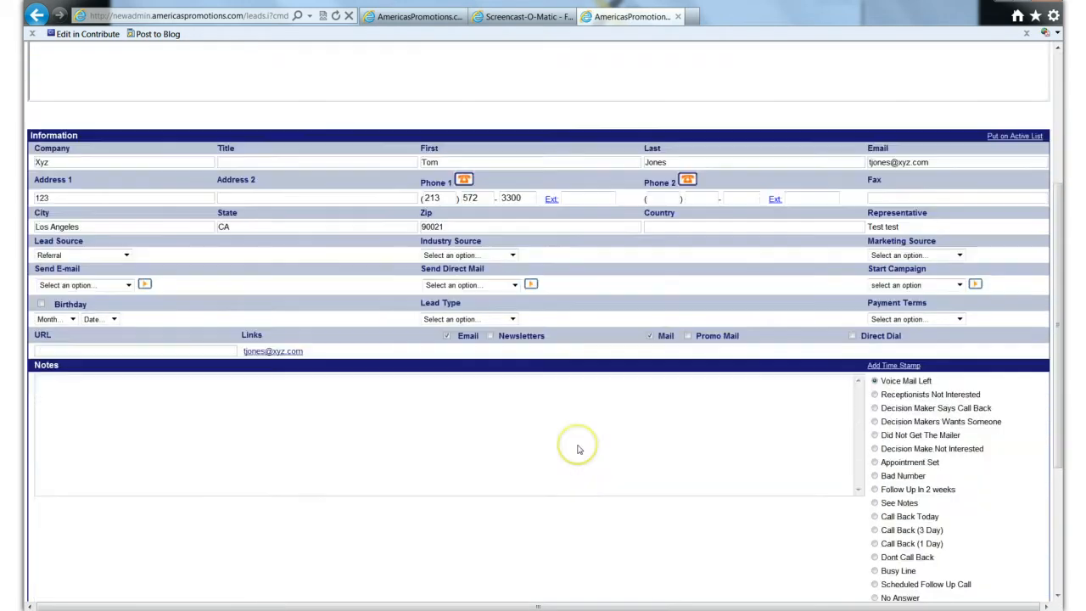
pyautogui.scroll(-1, 578, 445)
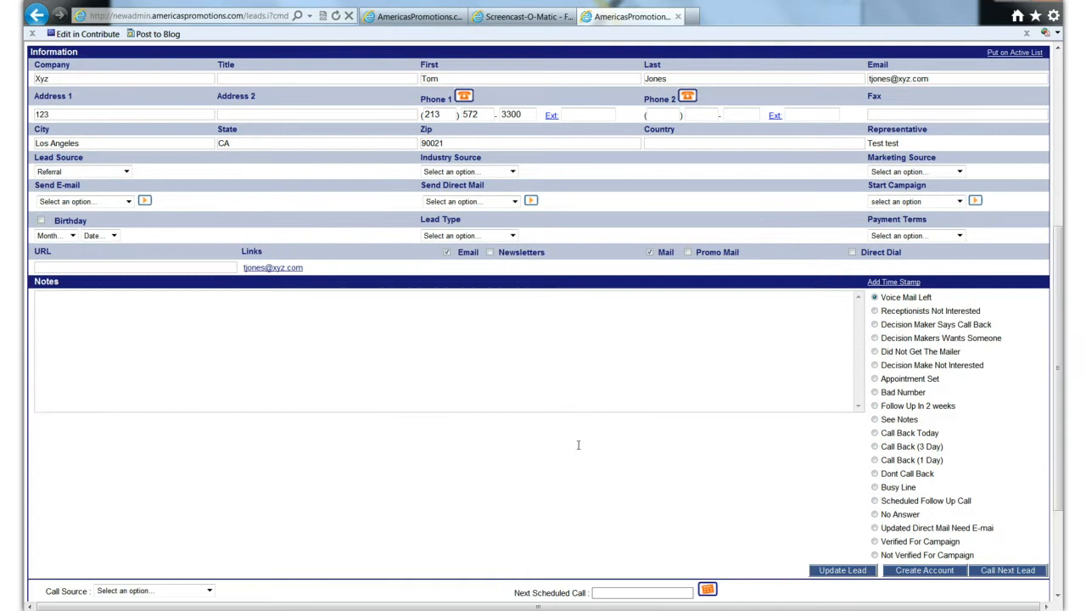
pyautogui.scroll(-1, 578, 445)
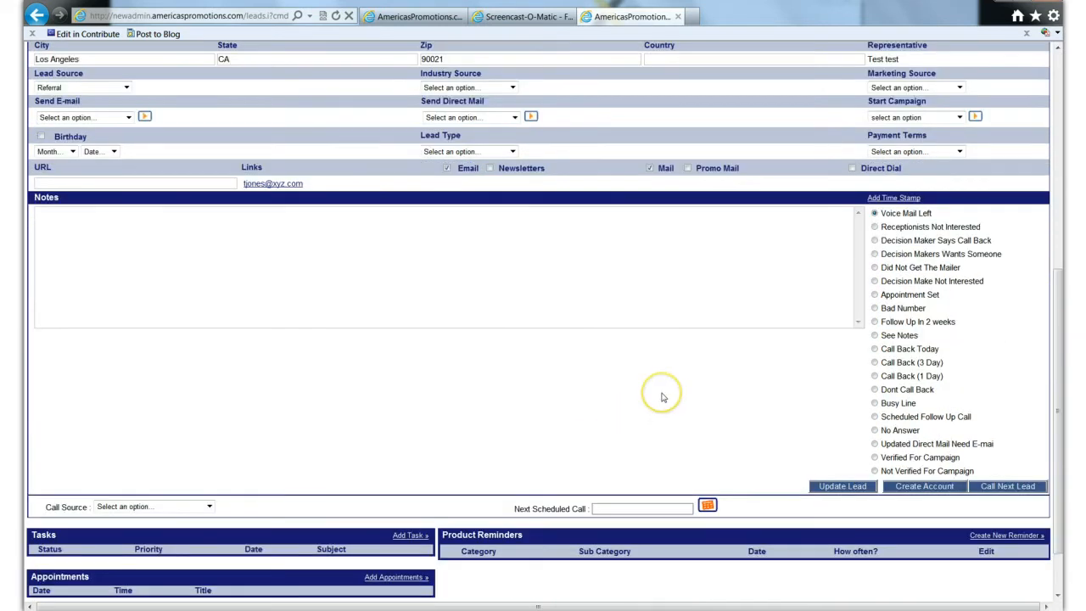
pyautogui.scroll(1, 660, 393)
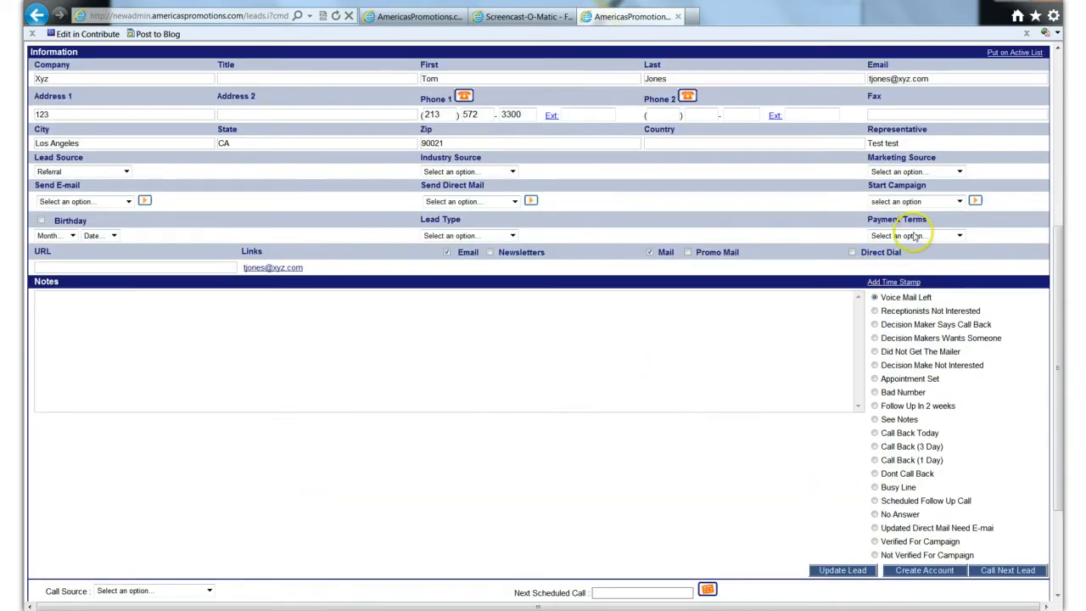
pyautogui.click(958, 202)
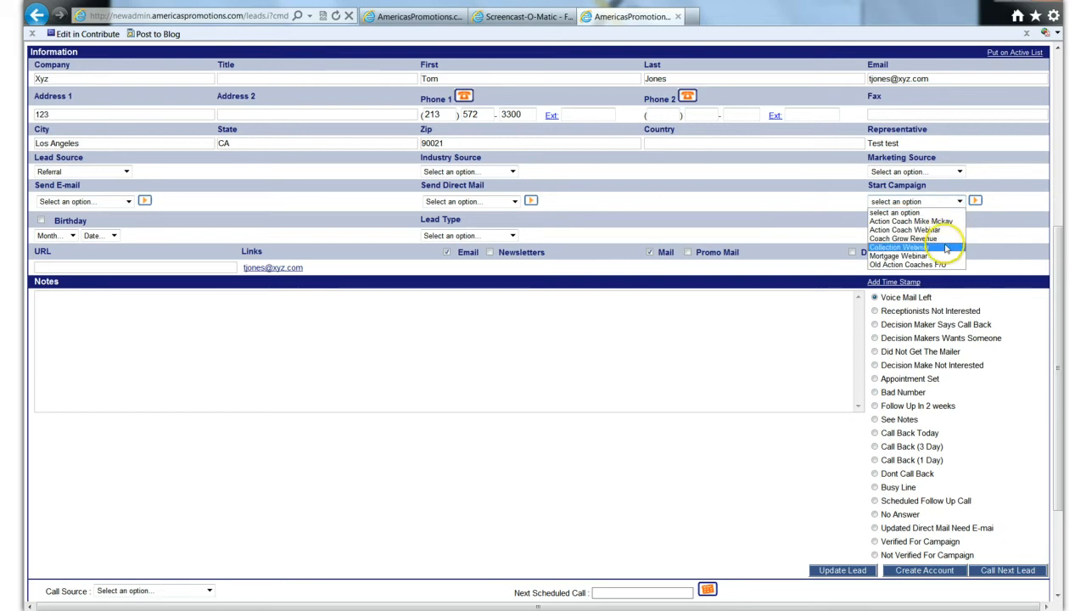
pyautogui.click(944, 238)
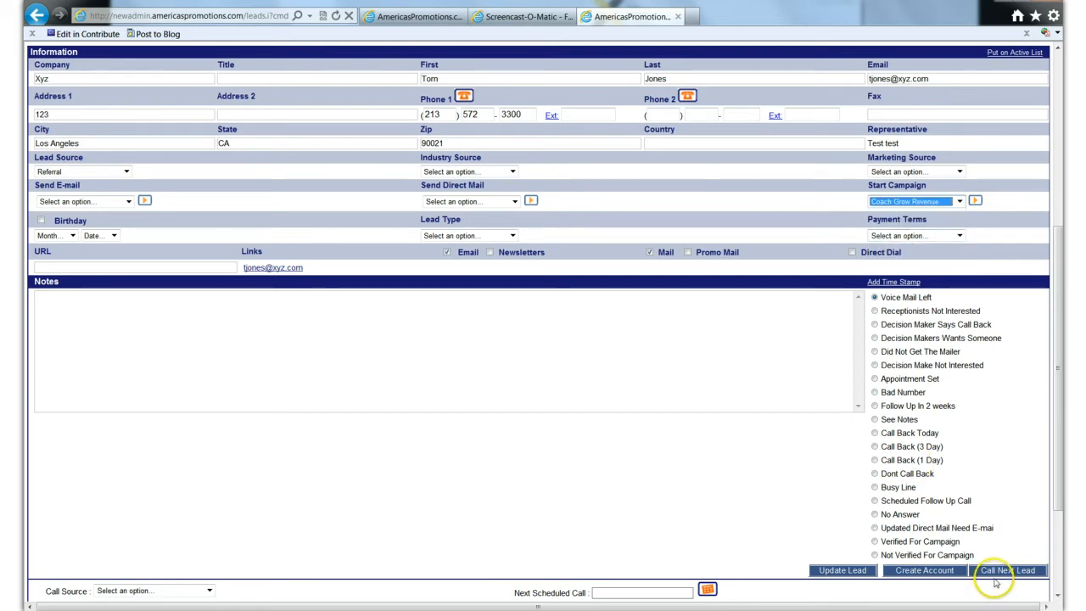
pyautogui.click(975, 202)
pyautogui.click(975, 202)
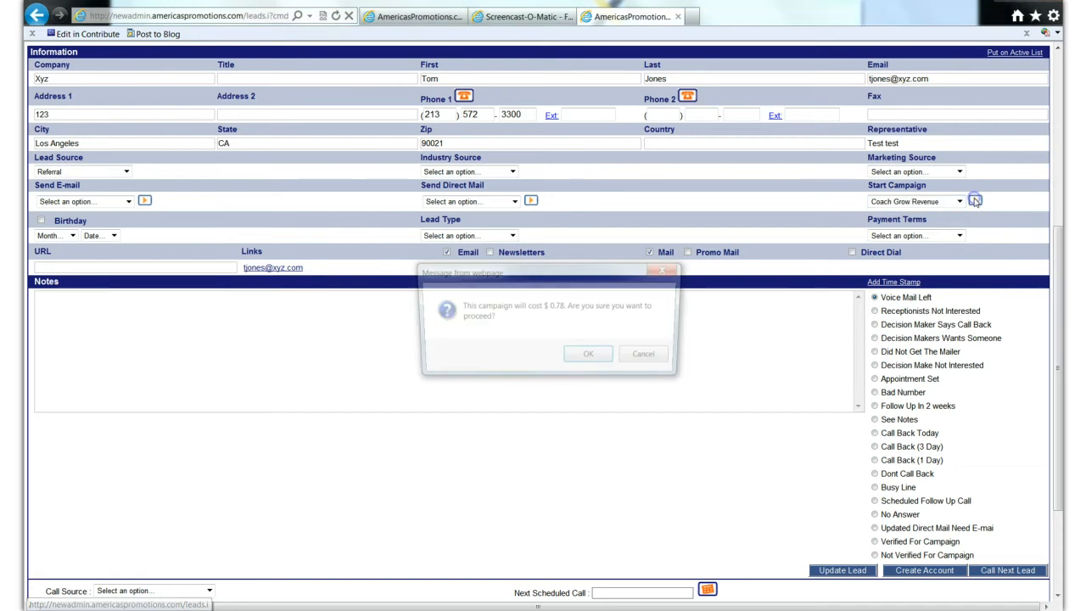
pyautogui.click(587, 357)
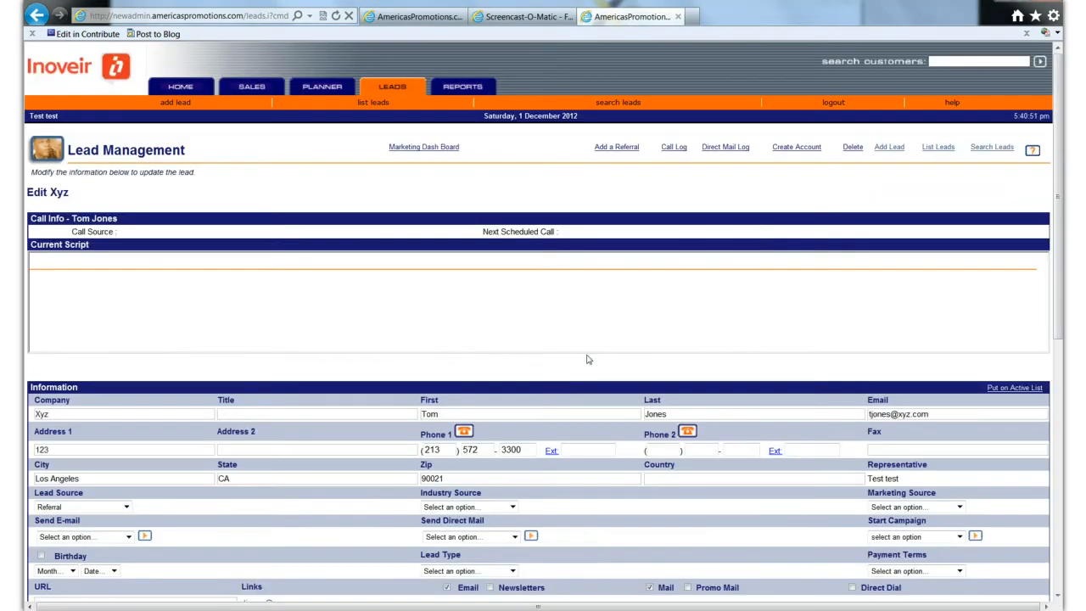
# - Set the Xyz lead's status to Follow Up In 2 weeks and place the cursor in the time-stamped note
pyautogui.scroll(-4, 693, 381)
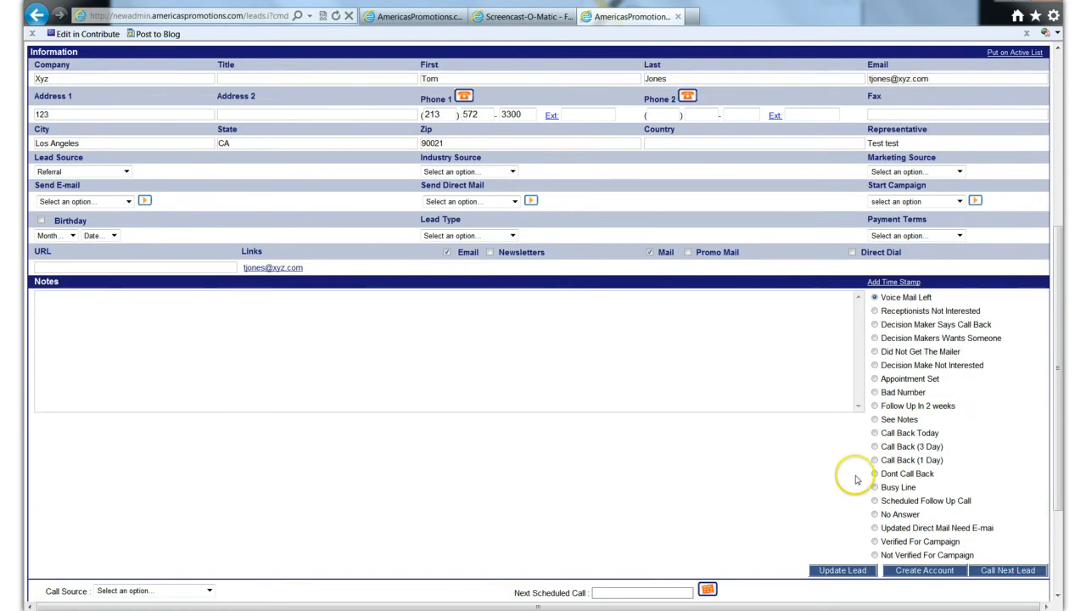
pyautogui.click(875, 405)
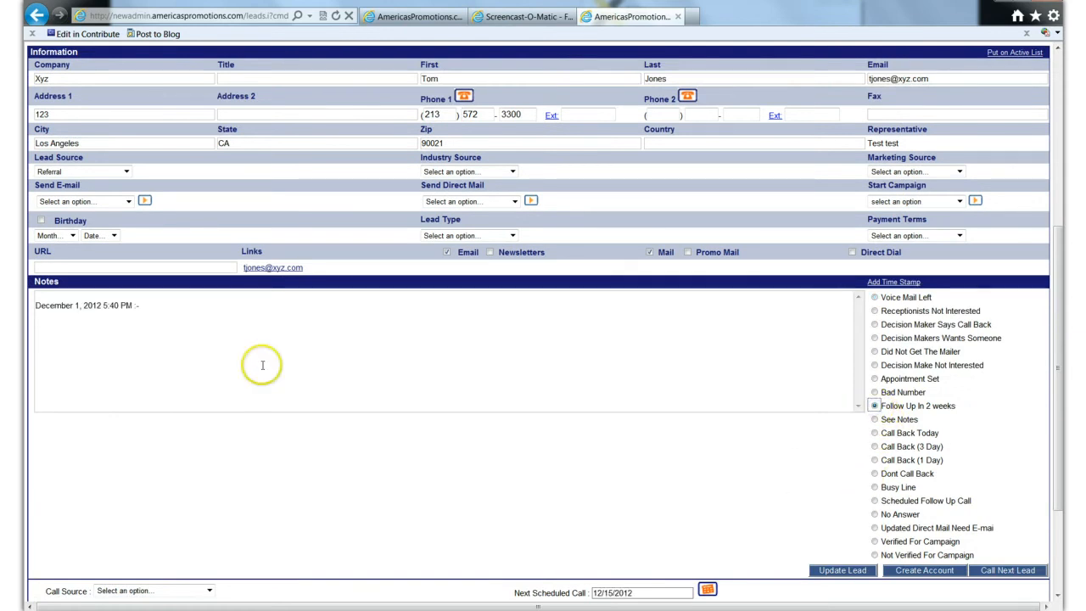
pyautogui.click(168, 303)
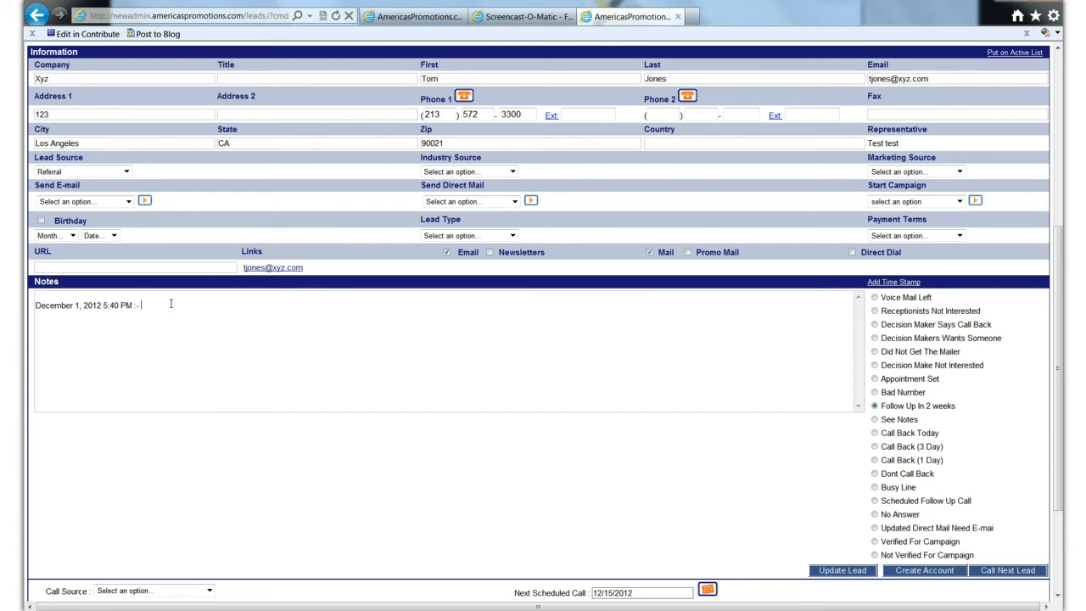
# - Set the Xyz lead's status to Verified For Campaign and go to the next lead's notes and call status
pyautogui.click(875, 541)
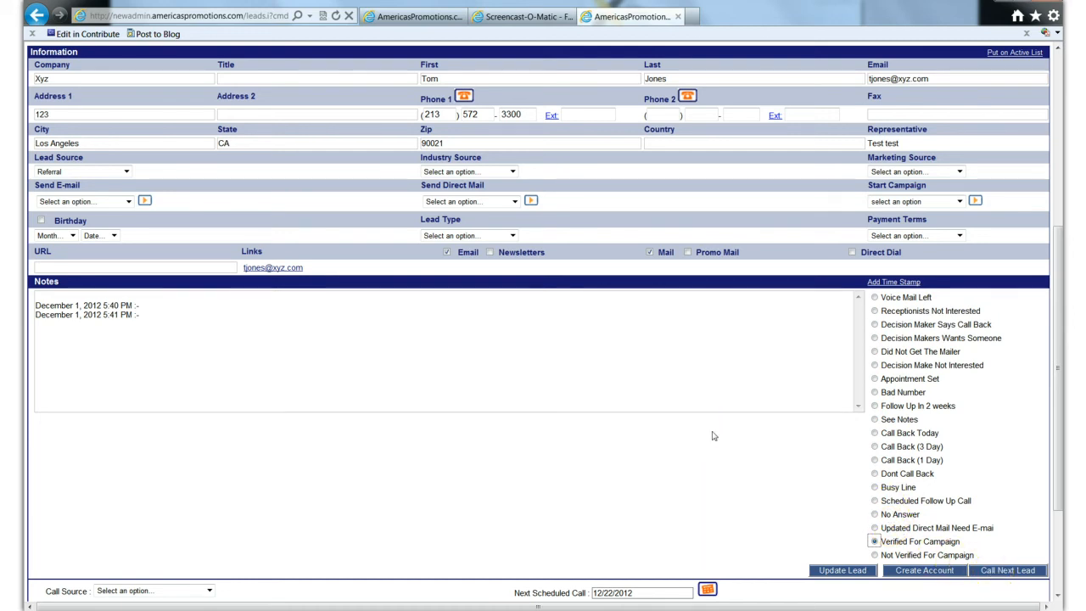
pyautogui.click(989, 570)
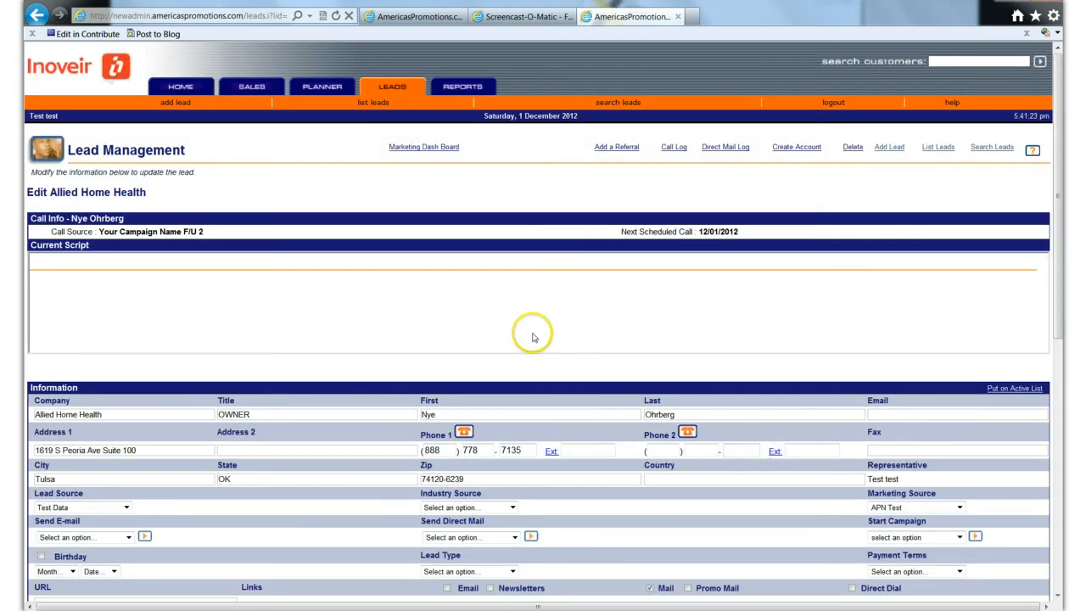
pyautogui.scroll(-3, 533, 335)
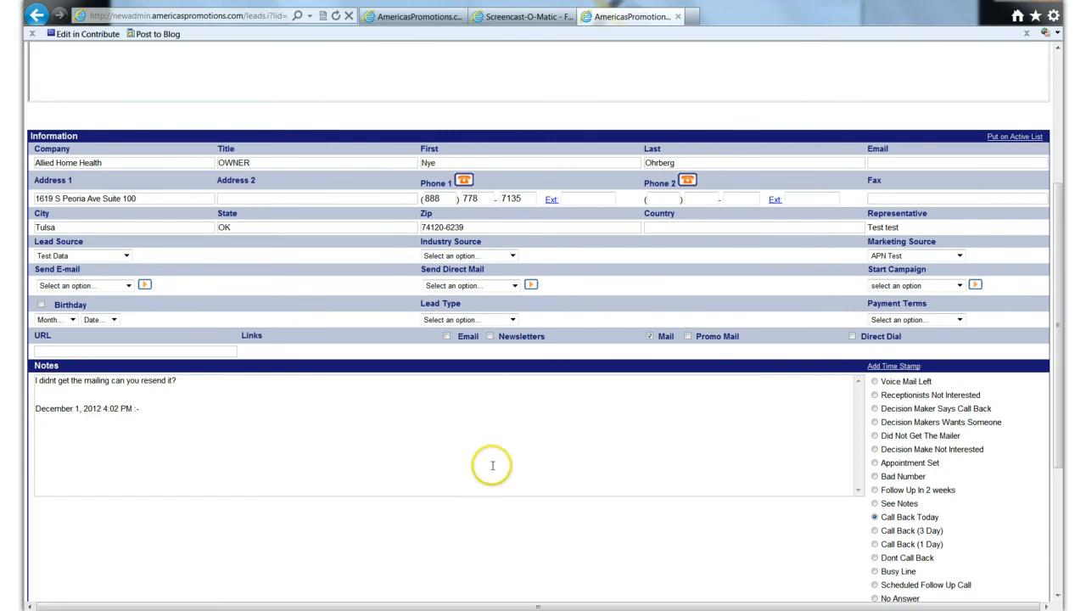
pyautogui.scroll(-2, 495, 444)
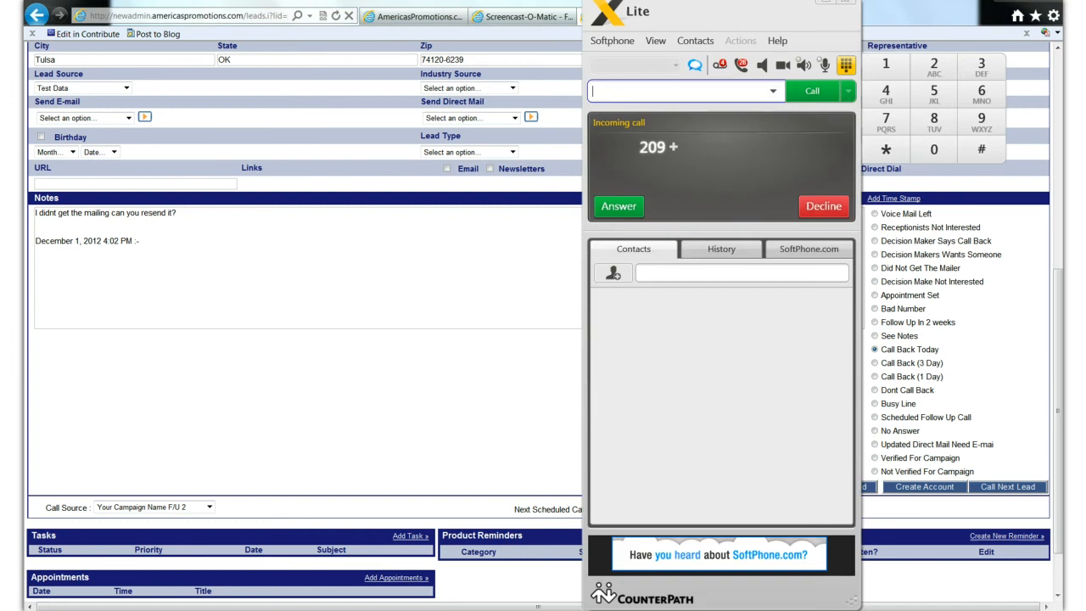
# - Decline the incoming X-Lite call and return to the Allied Home Health lead page
pyautogui.click(815, 211)
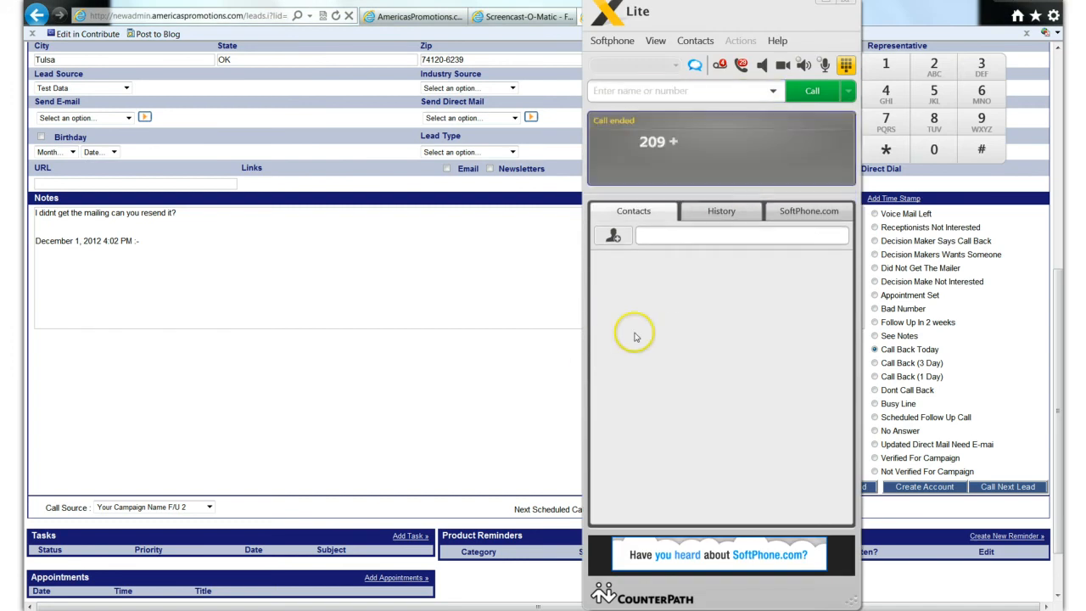
pyautogui.click(462, 337)
pyautogui.click(489, 357)
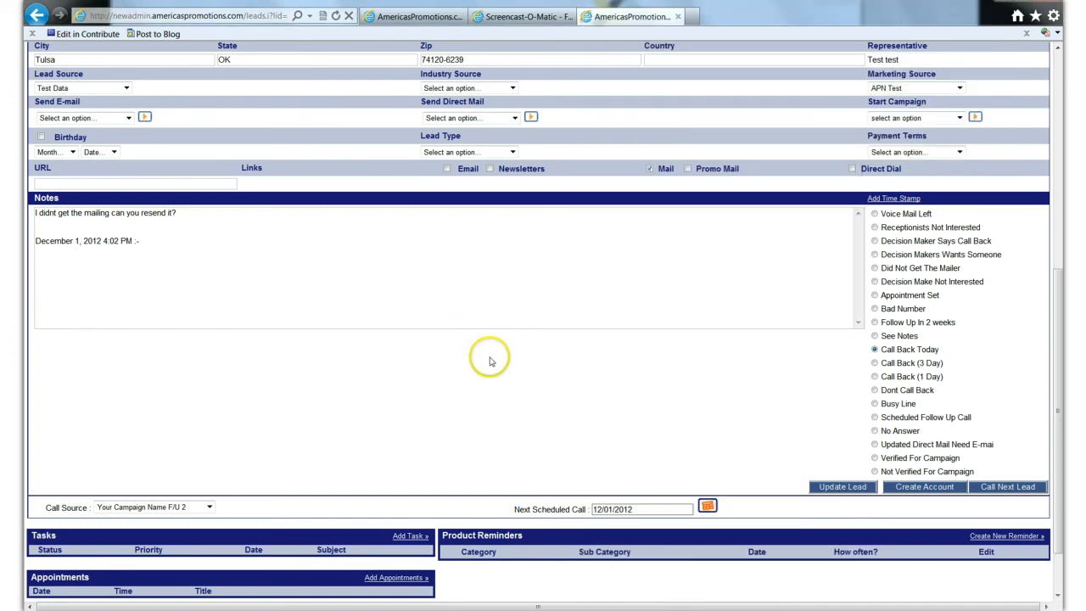
pyautogui.scroll(1, 490, 361)
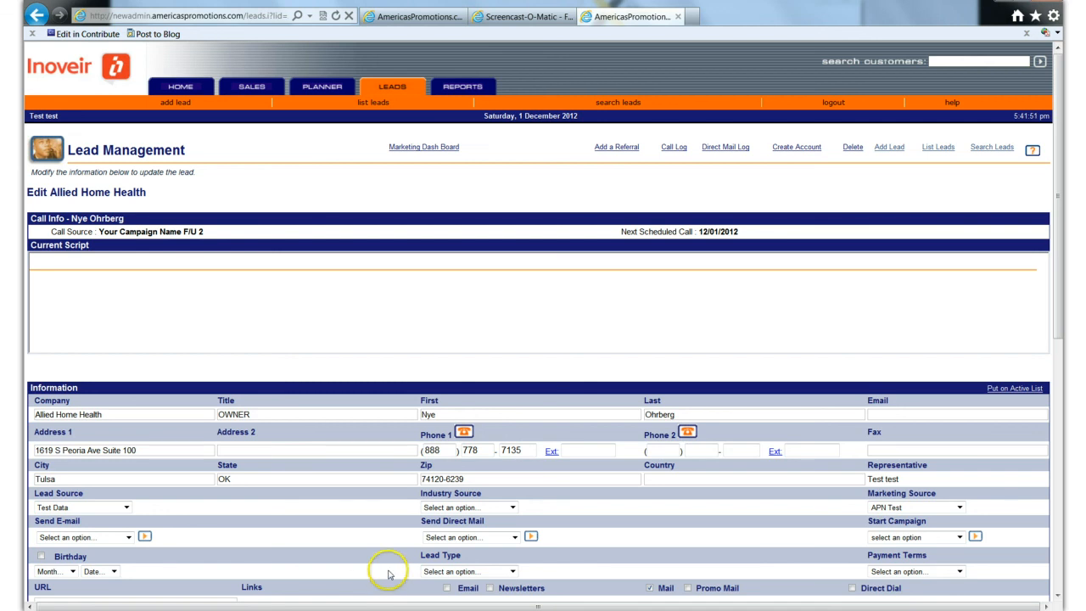
pyautogui.moveTo(308, 610)
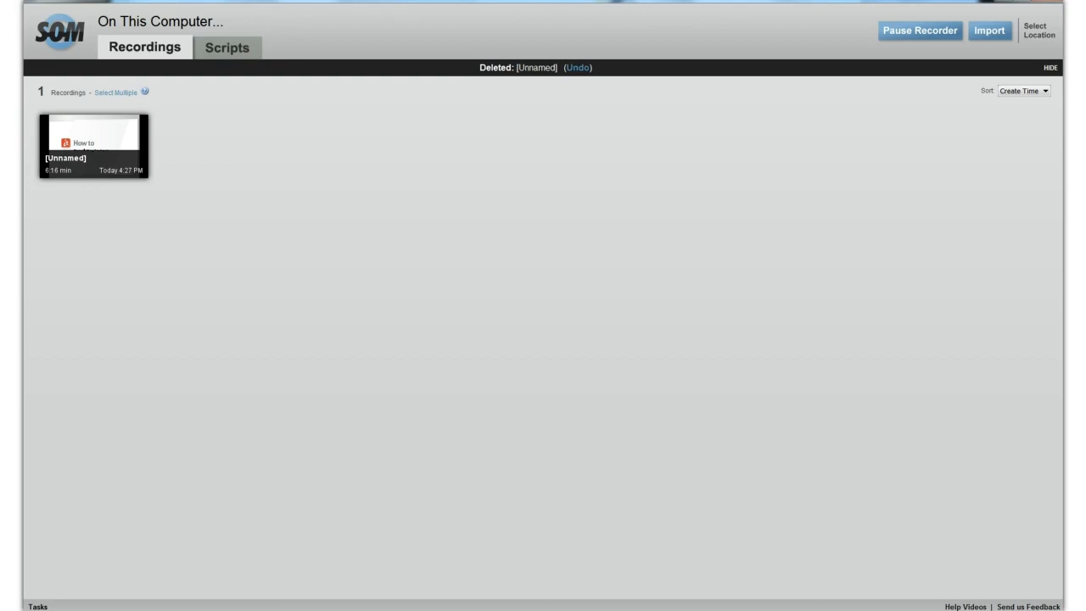
pyautogui.moveTo(270, 610)
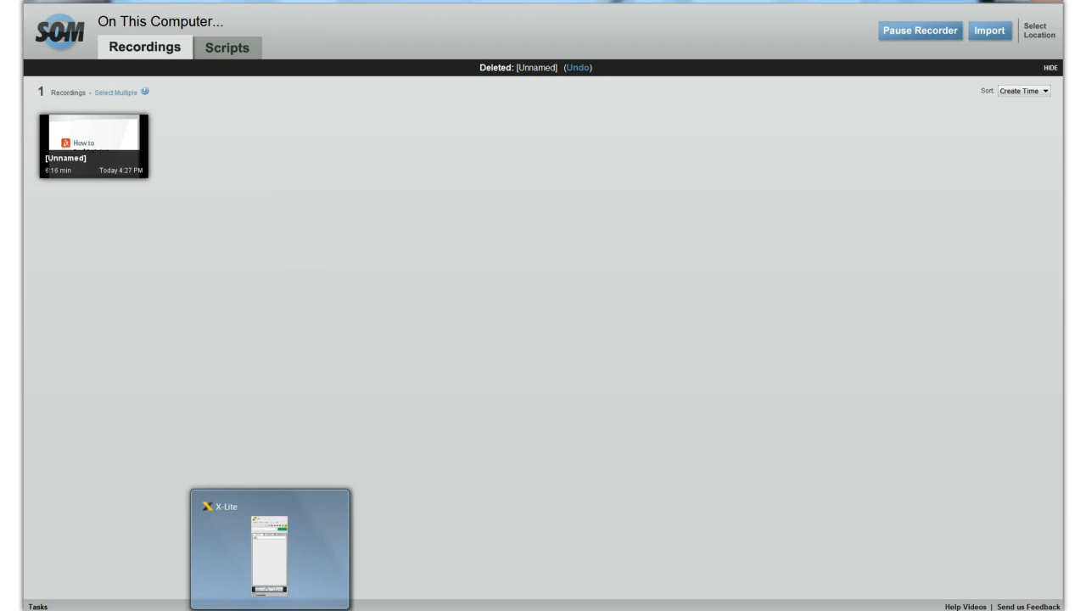